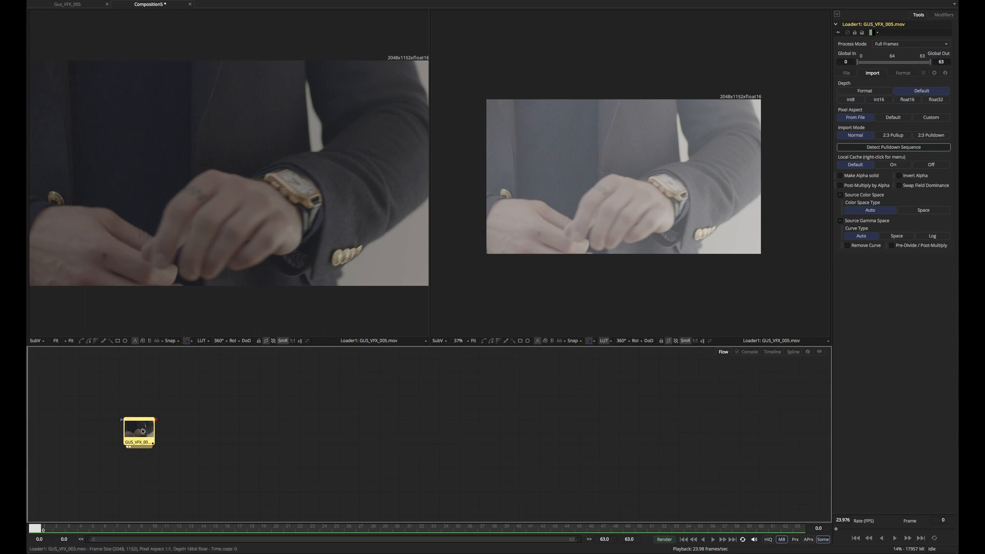
# Add a CineonLog node fed by the GUS_VFX_005 clip and show it in the first viewer at frame 0.
pyautogui.press('space')
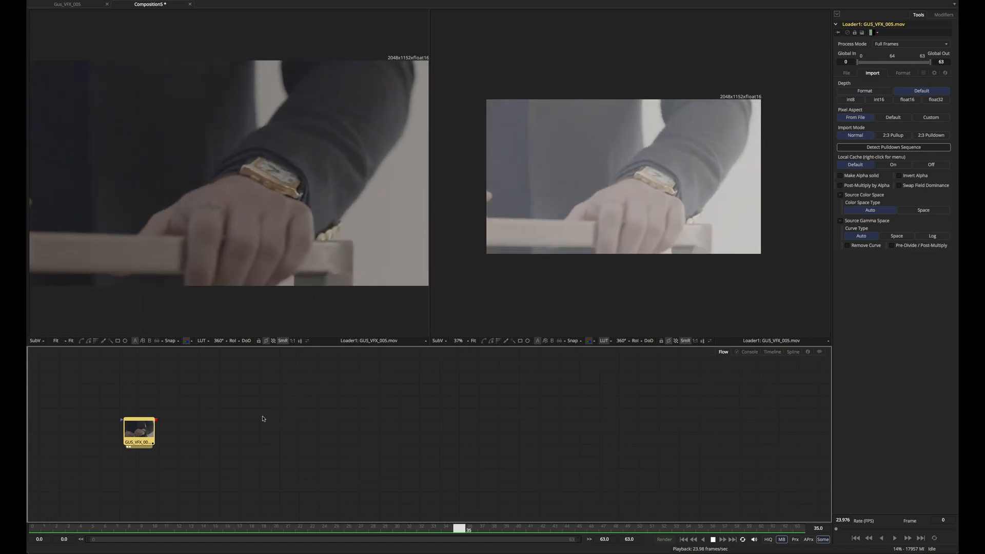
pyautogui.press('space')
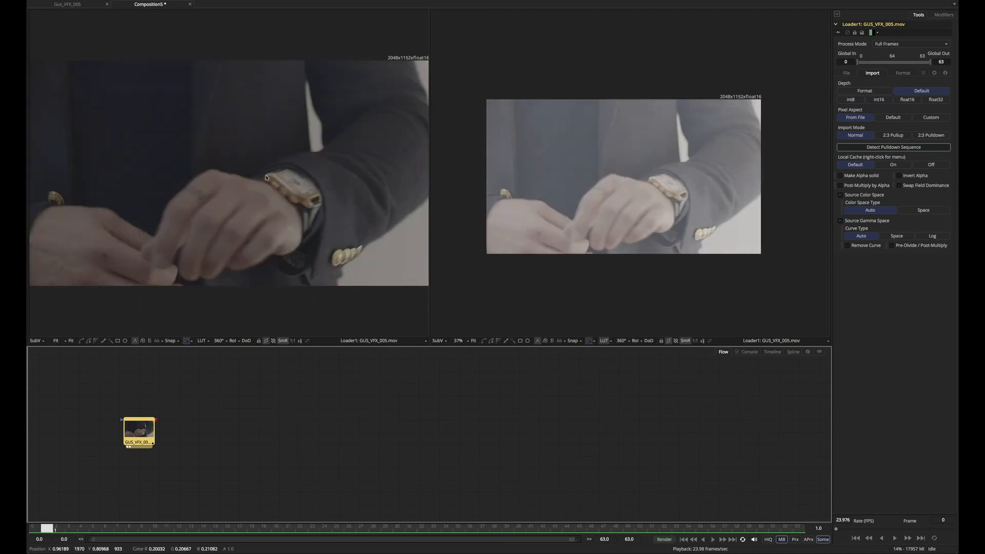
pyautogui.click(195, 428)
pyautogui.hotkey('shift', 'space')
pyautogui.write('cin')
pyautogui.press('Return')
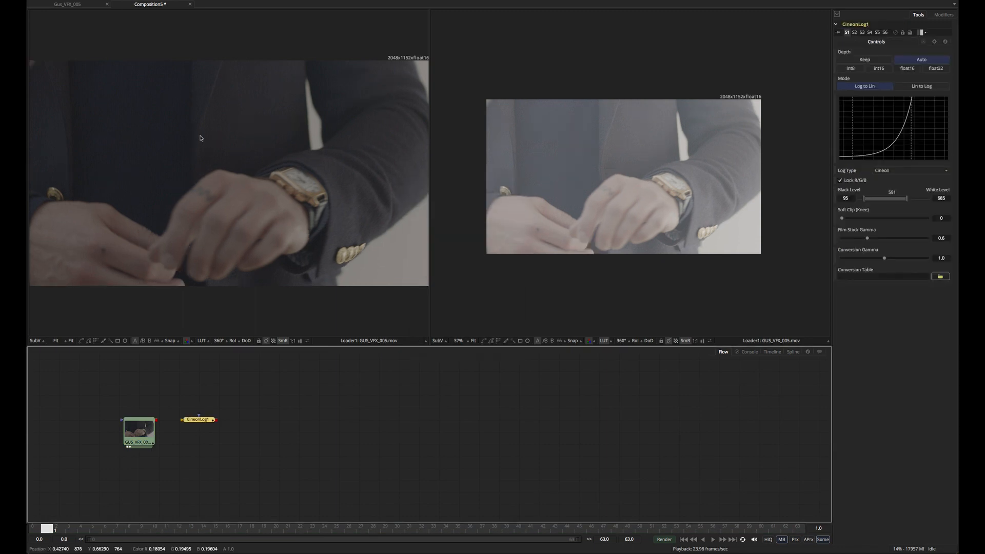
pyautogui.moveTo(47, 533)
pyautogui.mouseDown()
pyautogui.moveTo(117, 528)
pyautogui.moveTo(34, 528)
pyautogui.mouseUp()
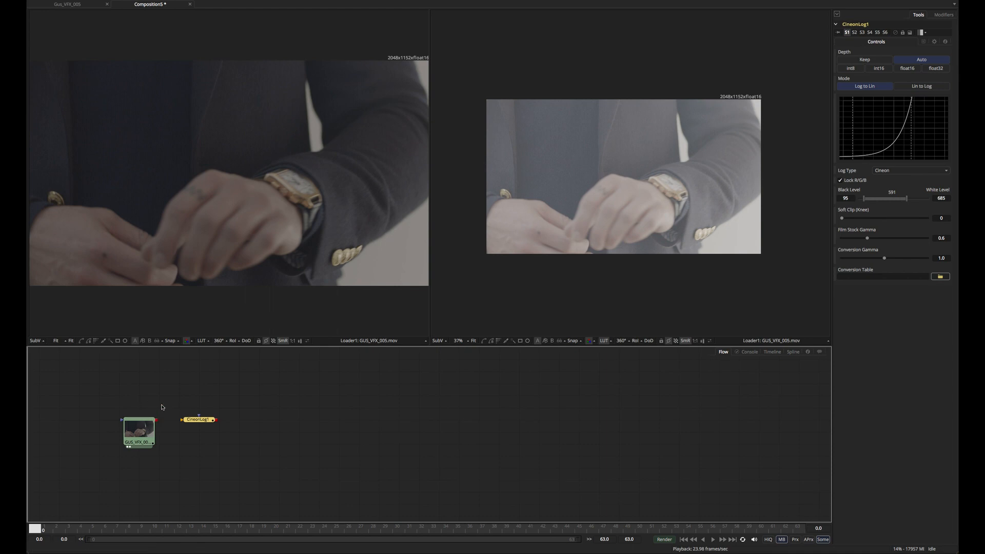
pyautogui.moveTo(156, 419); pyautogui.dragTo(219, 414)
pyautogui.press('1')
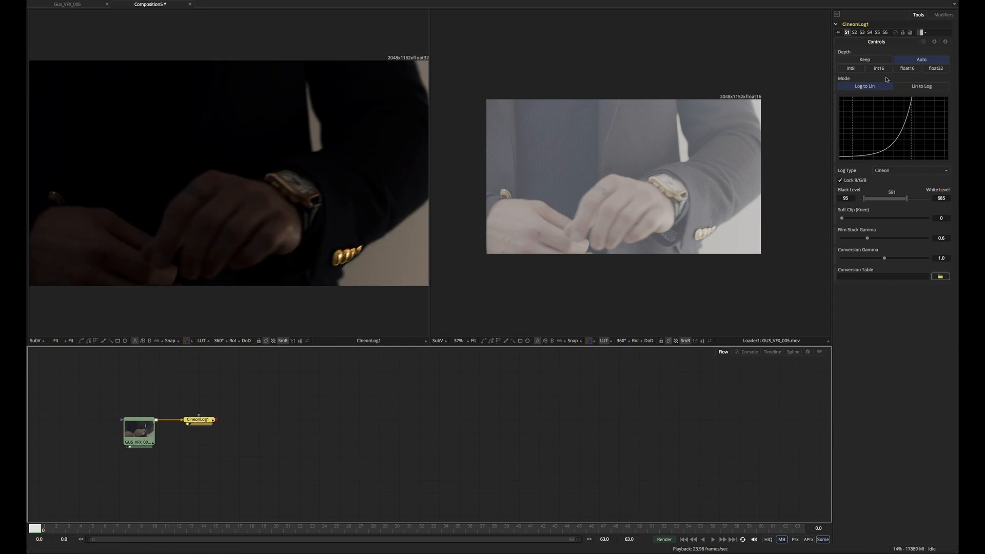
# Set the CineonLog node's depth to float16 and turn on the LUT of the viewer showing it.
pyautogui.click(908, 68)
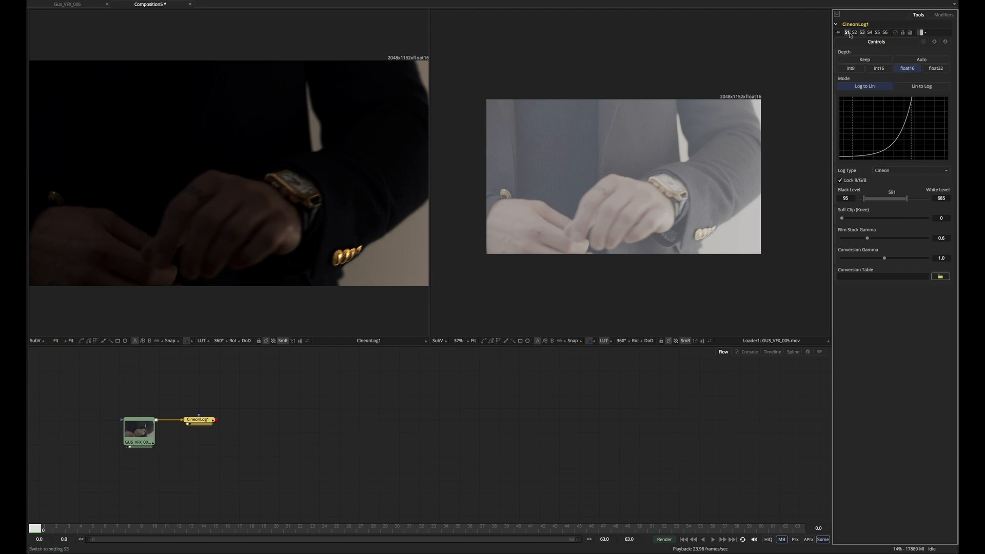
pyautogui.moveTo(335, 183)
pyautogui.mouseDown()
pyautogui.moveTo(325, 188)
pyautogui.moveTo(338, 181)
pyautogui.mouseUp()
pyautogui.hotkey('ctrl', 'f')
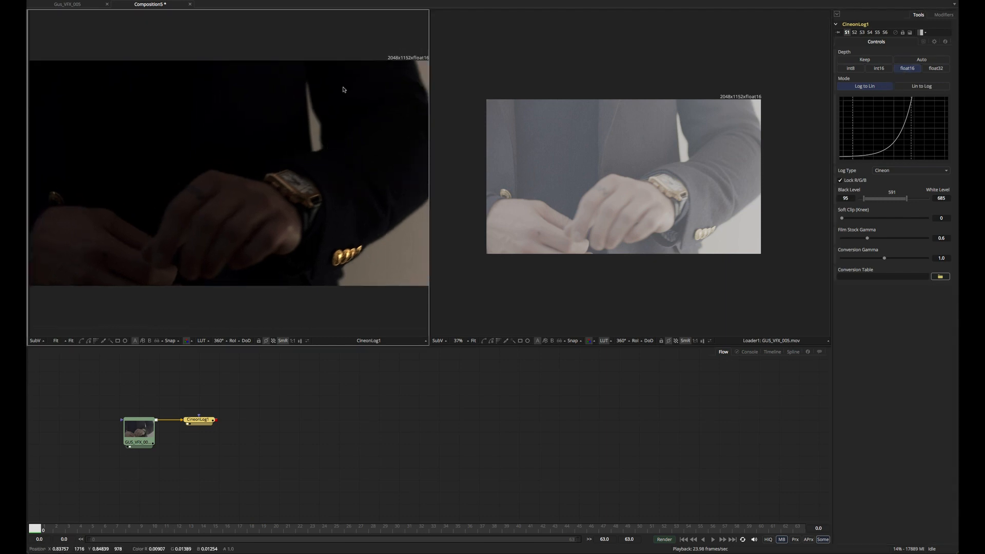
pyautogui.click(202, 341)
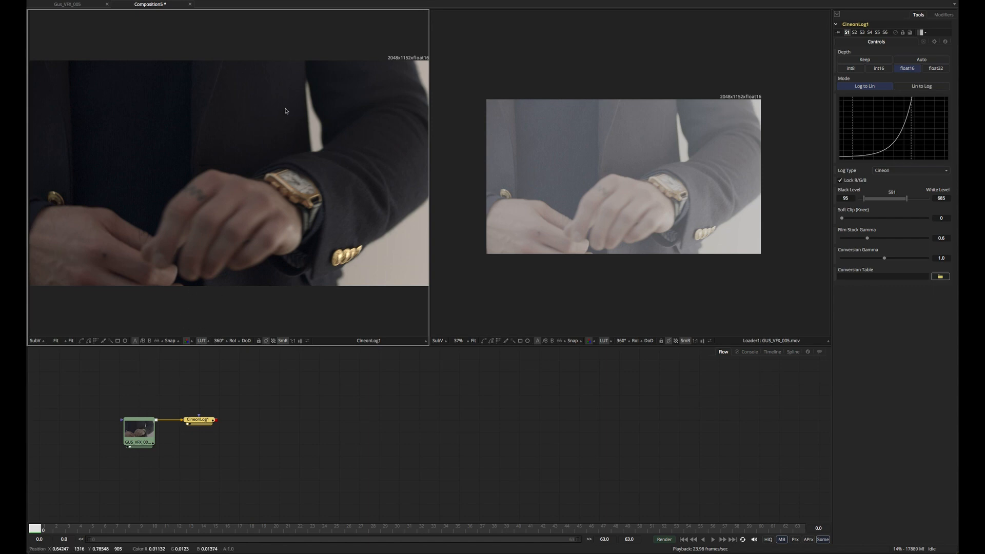
# Play back the log-to-linear converted shot and return to frame 0.
pyautogui.press('space')
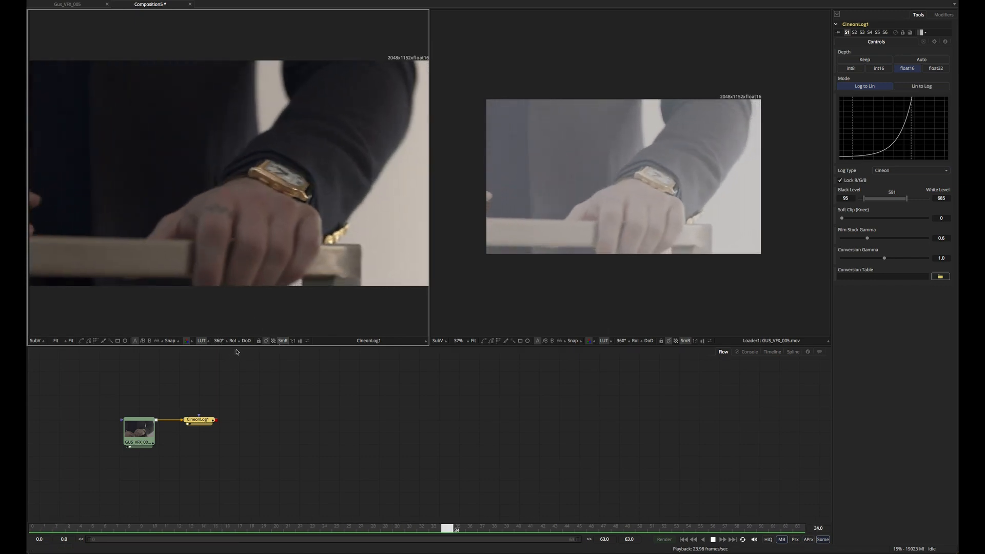
pyautogui.press('space')
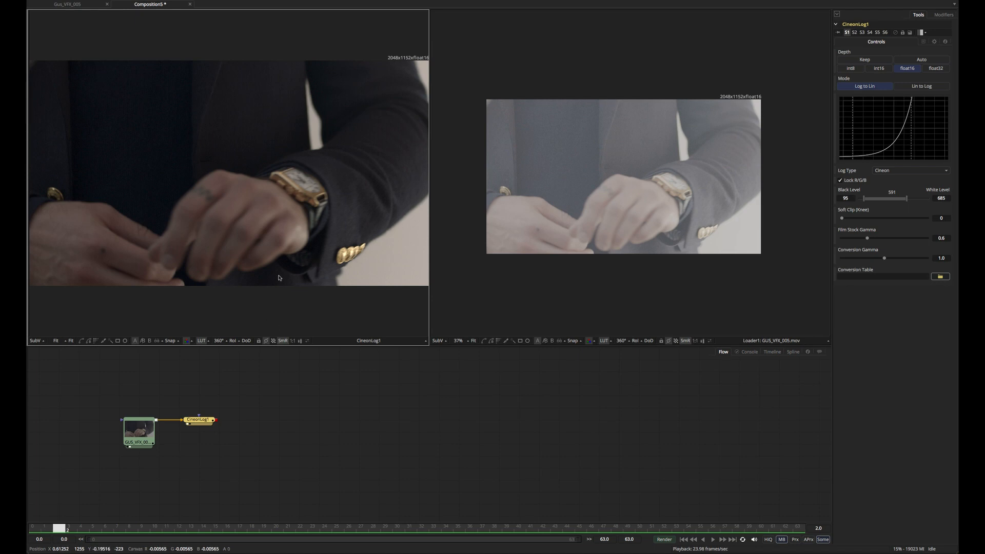
pyautogui.press('Left')
pyautogui.press('Left')
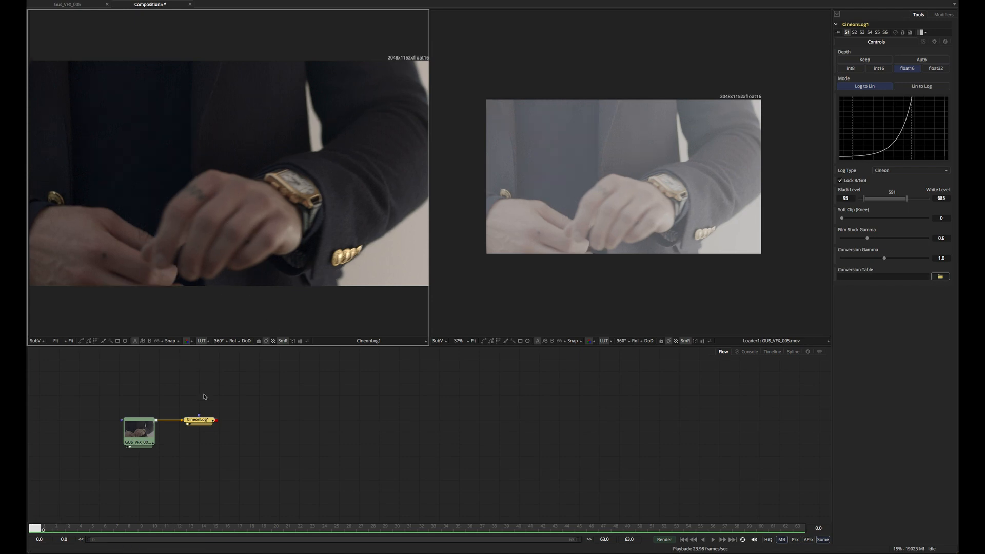
pyautogui.scroll(1, 207, 373)
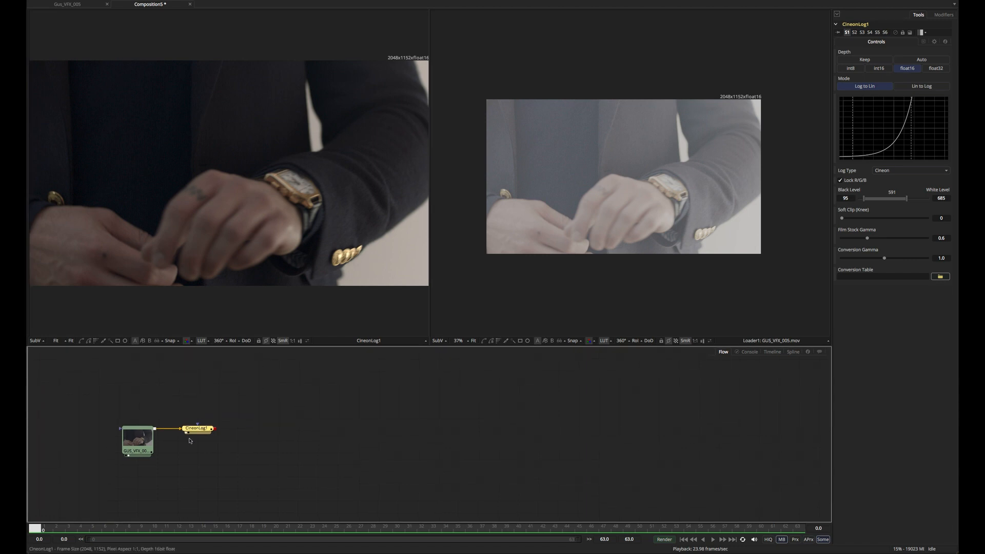
# Add a ColorCorrector node above CineonLog1 and feed it directly from the GUS_VFX_005 loader.
pyautogui.click(227, 386)
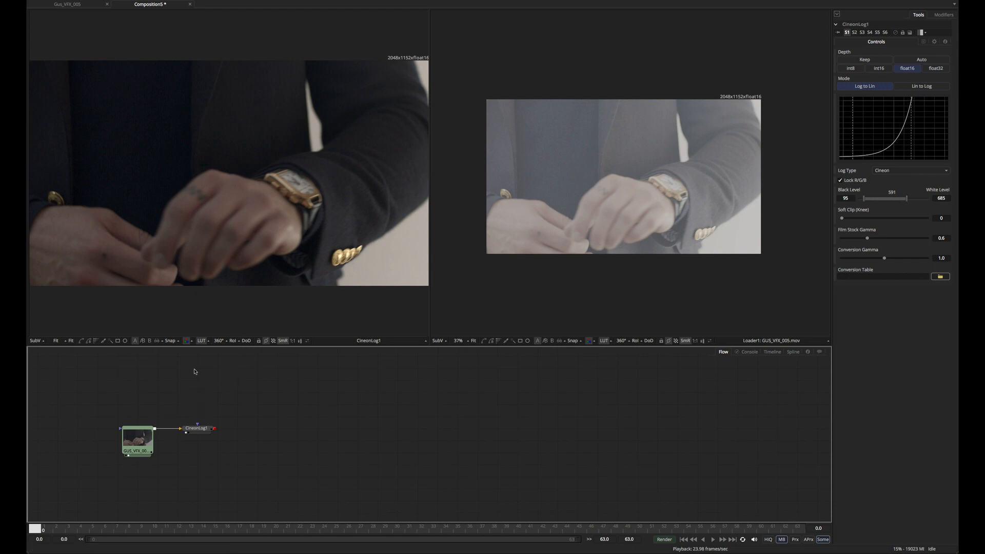
pyautogui.hotkey('shift', 'space')
pyautogui.write('cc')
pyautogui.press('Return')
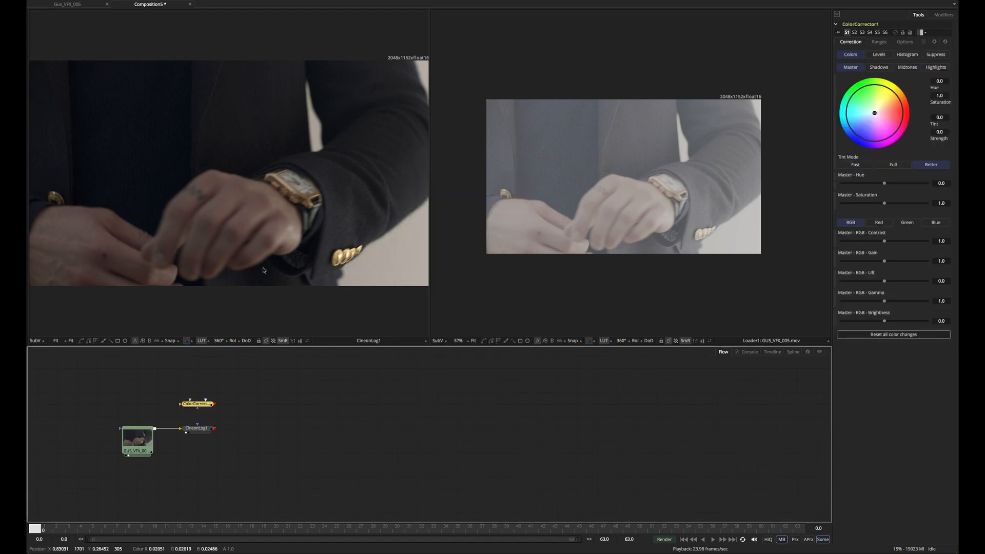
pyautogui.moveTo(154, 427); pyautogui.dragTo(194, 404)
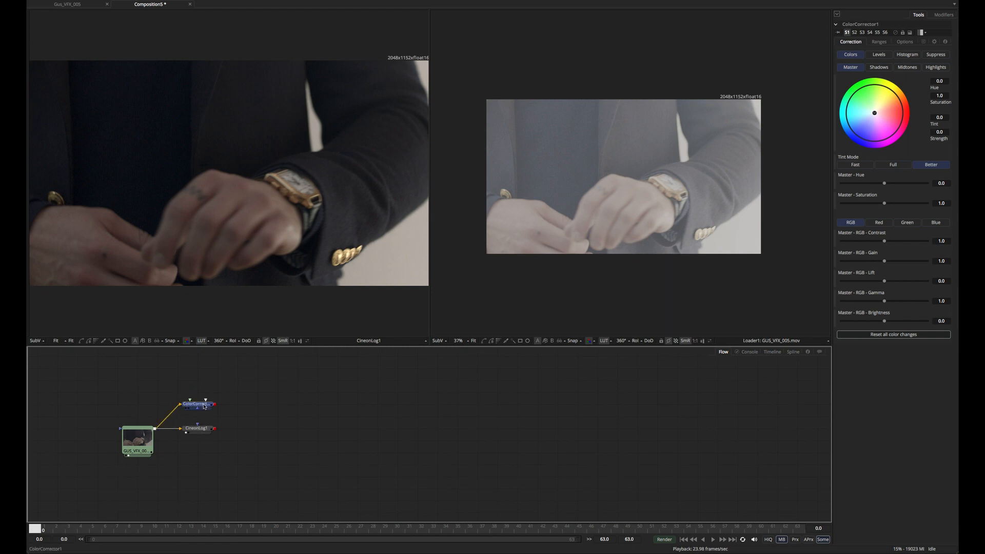
# Show the ColorCorrector's output in the first viewer and turn that viewer's LUT off.
pyautogui.press('1')
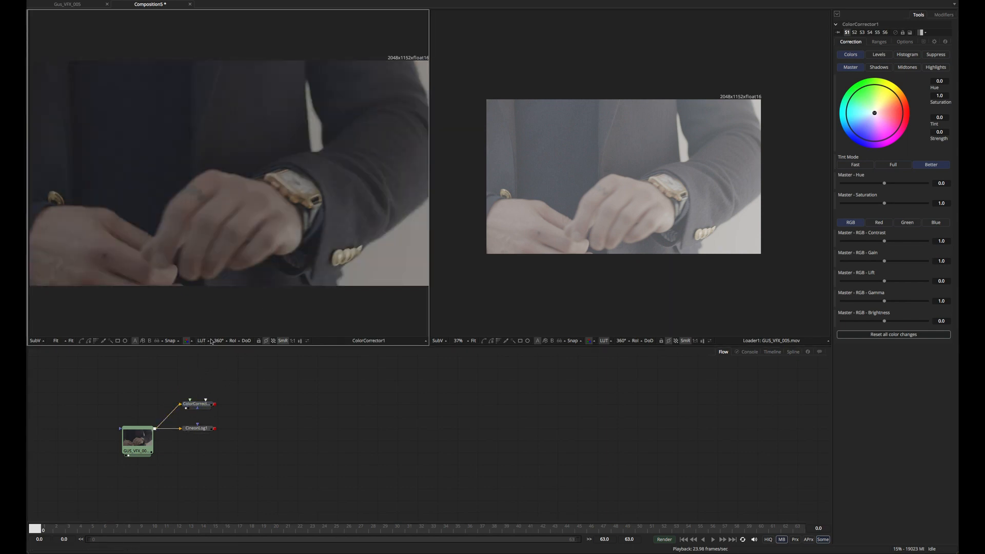
pyautogui.click(197, 404)
pyautogui.click(202, 341)
pyautogui.click(202, 341)
pyautogui.click(201, 341)
pyautogui.click(202, 341)
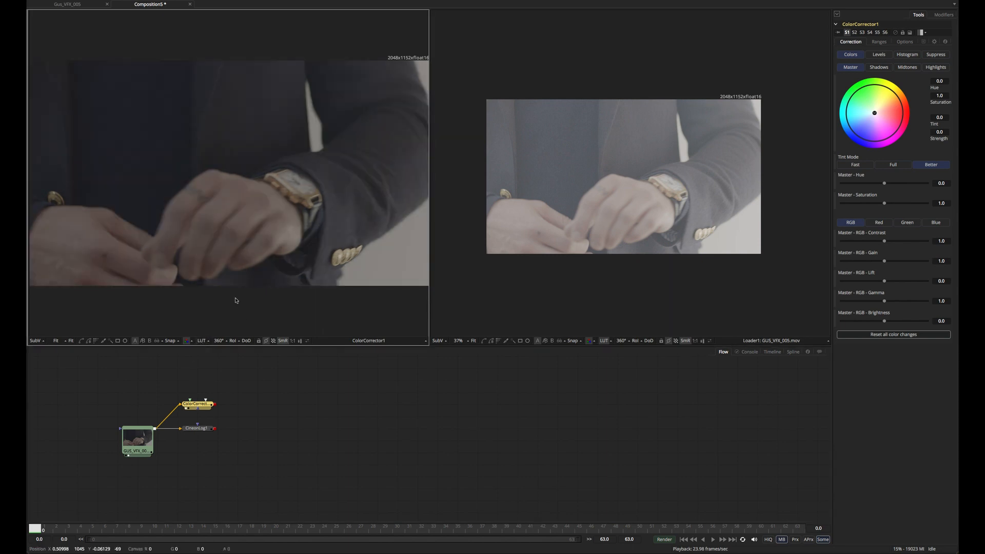
# Set the ColorCorrector's master RGB lift to -0.1667, gain to 1.5915 and gamma to 0.7419.
pyautogui.click(199, 405)
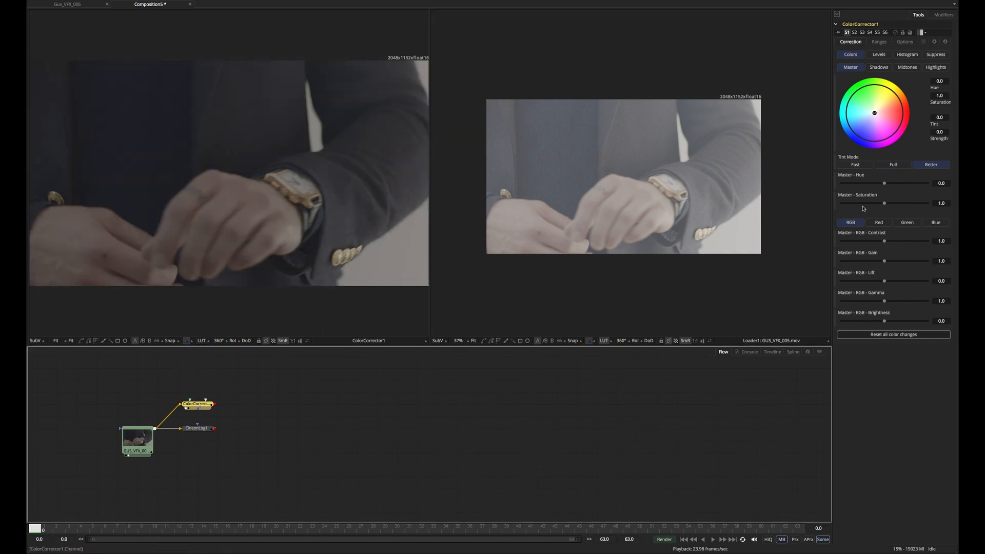
pyautogui.moveTo(884, 282); pyautogui.dragTo(817, 286)
pyautogui.moveTo(888, 262); pyautogui.dragTo(890, 261)
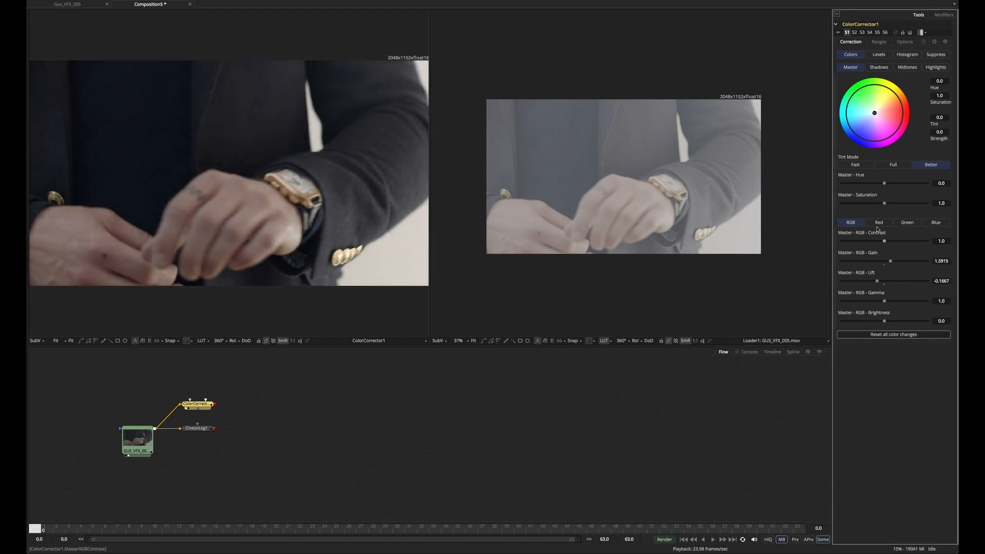
pyautogui.moveTo(863, 303); pyautogui.dragTo(774, 306)
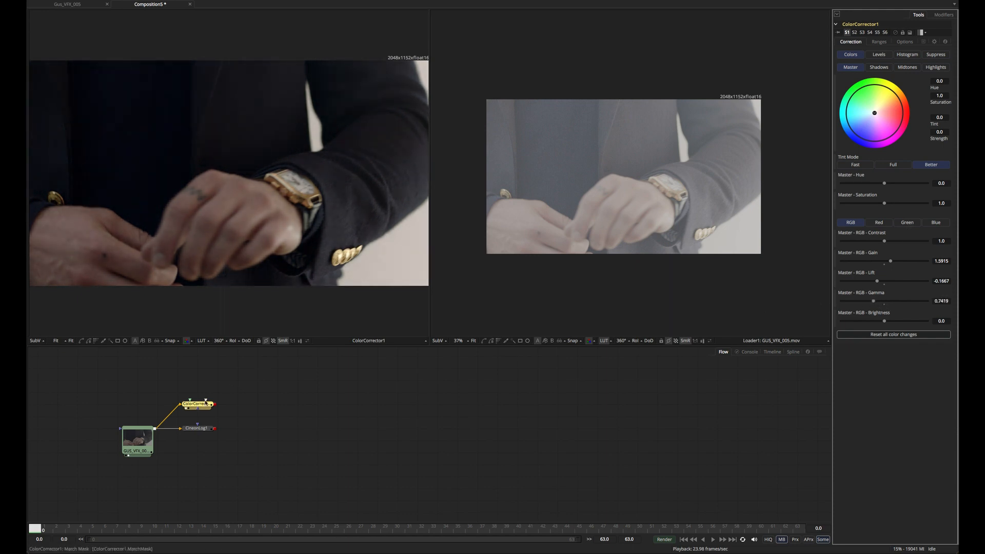
# Add a Mocha Pro node after the ColorCorrector and launch the mocha interface.
pyautogui.hotkey('shift', 'space')
pyautogui.write('moch')
pyautogui.press('Return')
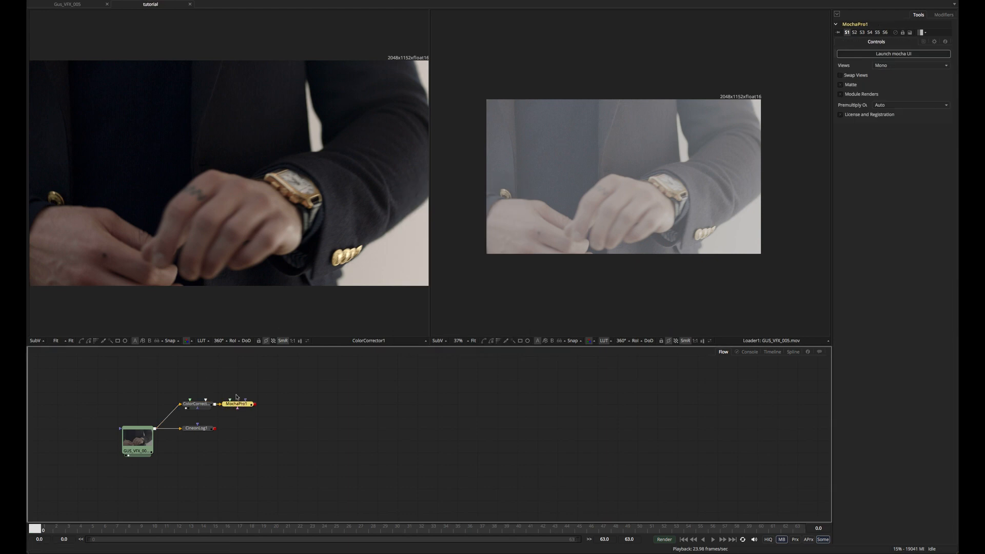
pyautogui.click(900, 54)
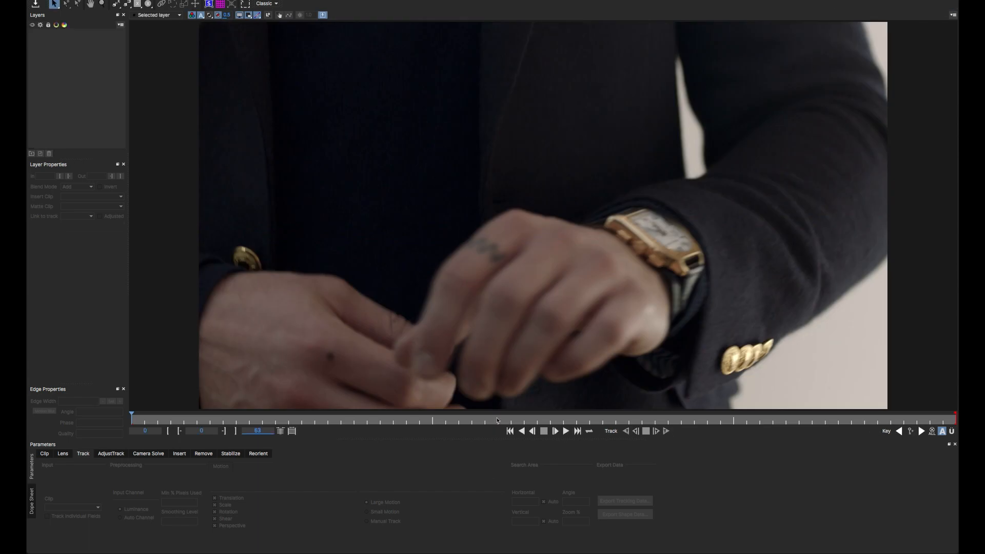
# Play through the shot and move the playhead to frame 61.
pyautogui.press('space')
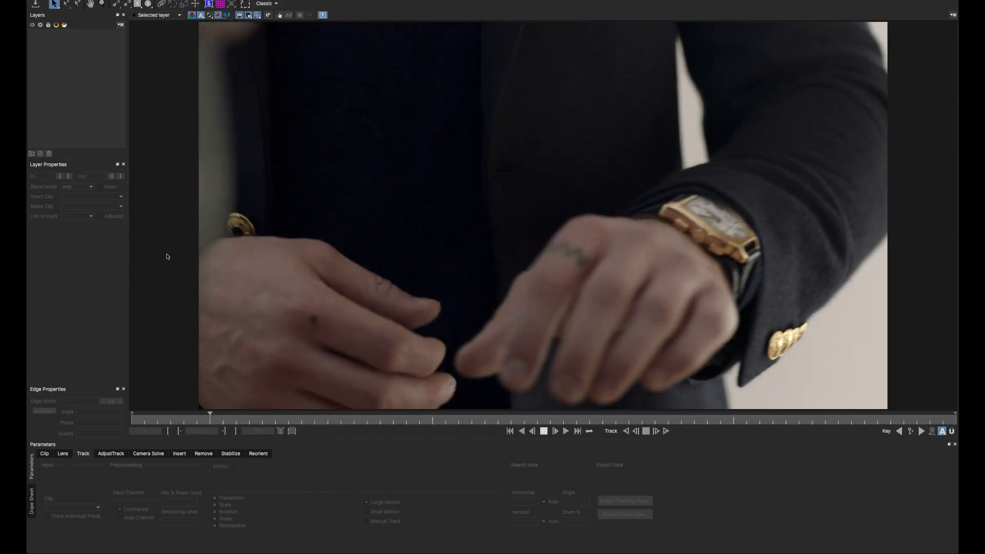
pyautogui.press('space')
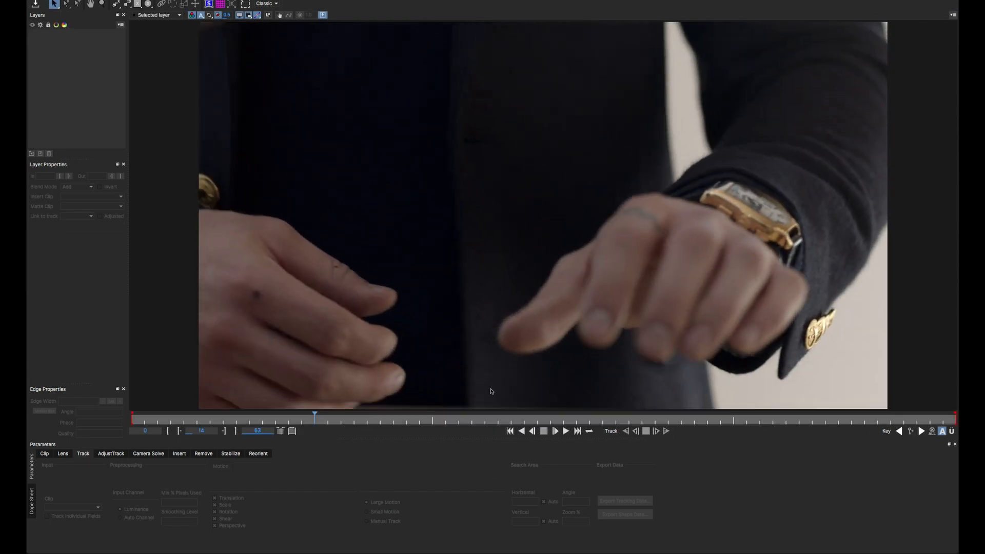
pyautogui.moveTo(314, 416); pyautogui.dragTo(929, 398)
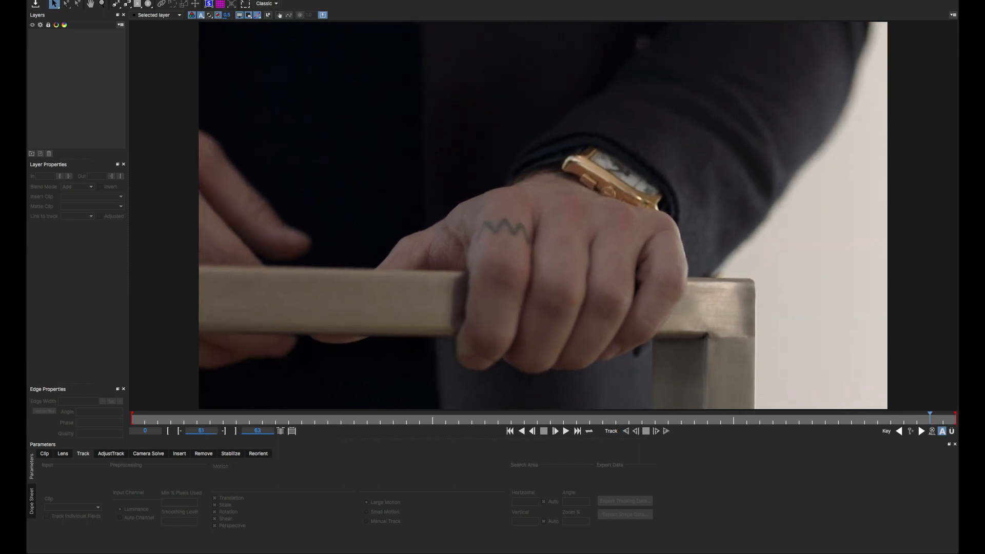
# Draw a closed X-Spline around the zigzag tattoo below the index finger's knuckle.
pyautogui.click(117, 4)
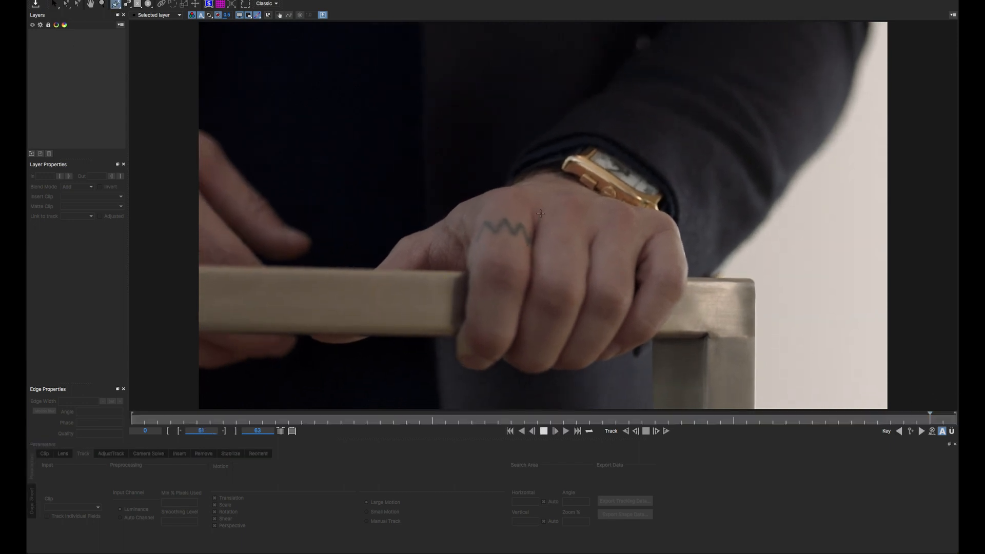
pyautogui.click(536, 195)
pyautogui.click(536, 266)
pyautogui.click(520, 261)
pyautogui.click(491, 255)
pyautogui.click(470, 261)
pyautogui.click(472, 232)
pyautogui.click(481, 196)
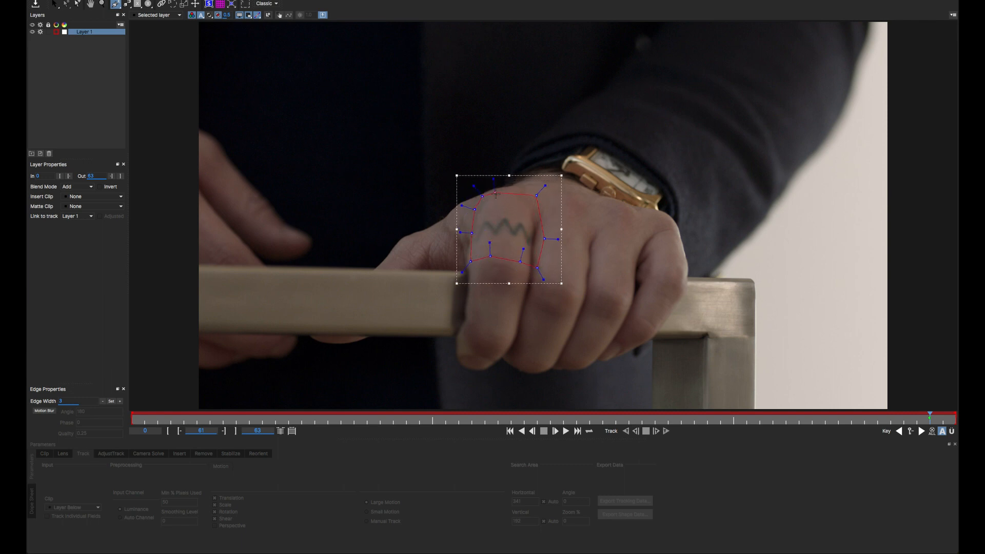
pyautogui.click(498, 190)
pyautogui.click(522, 189)
# Refine the spline's points around the tattoo and round all of its corners slightly.
pyautogui.moveTo(472, 232); pyautogui.dragTo(548, 235)
pyautogui.press('z')
pyautogui.moveTo(540, 280); pyautogui.dragTo(541, 265)
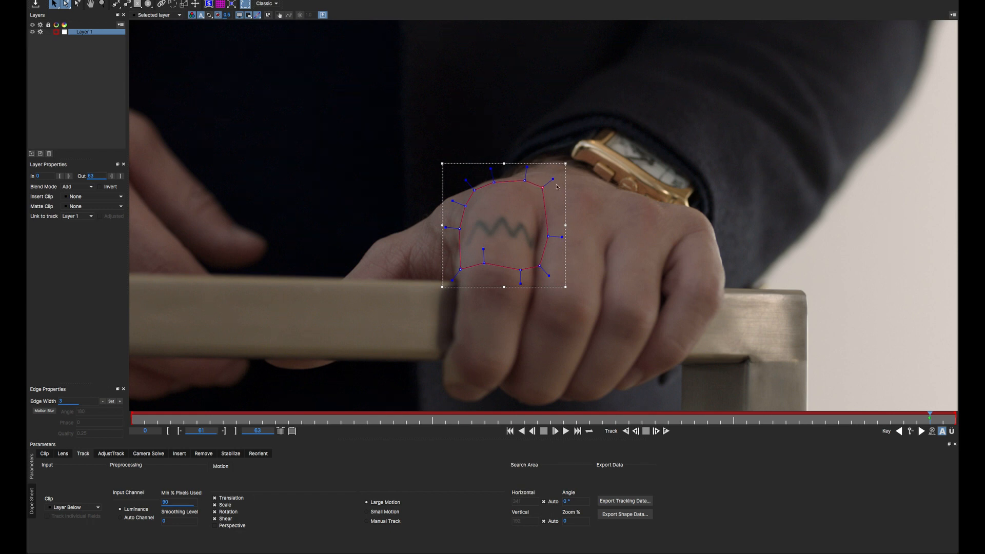
pyautogui.press('super+a')
pyautogui.moveTo(552, 179); pyautogui.dragTo(549, 182)
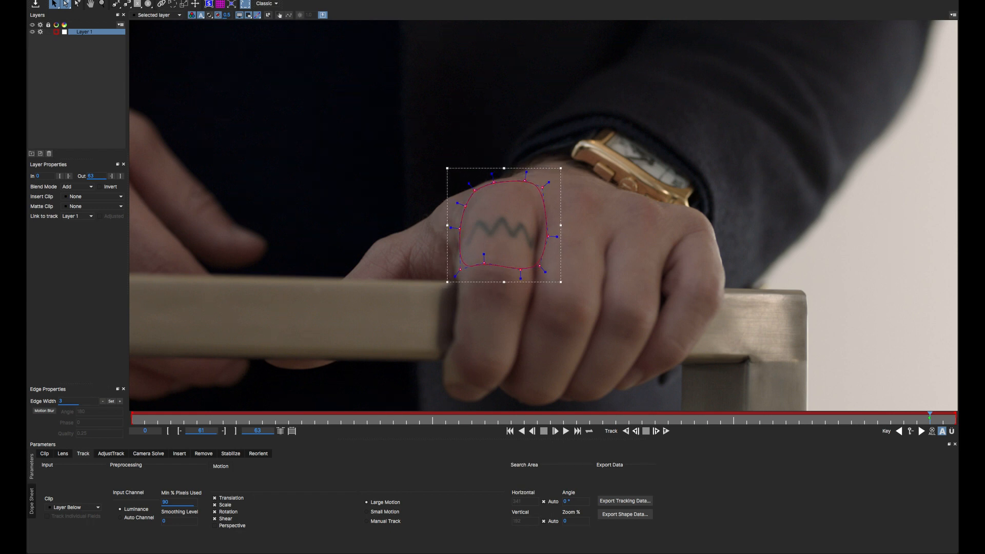
# Show the planar surface, fit its corners around the tattoo and track forward to the last frame.
pyautogui.click(209, 4)
pyautogui.moveTo(536, 198); pyautogui.dragTo(537, 201)
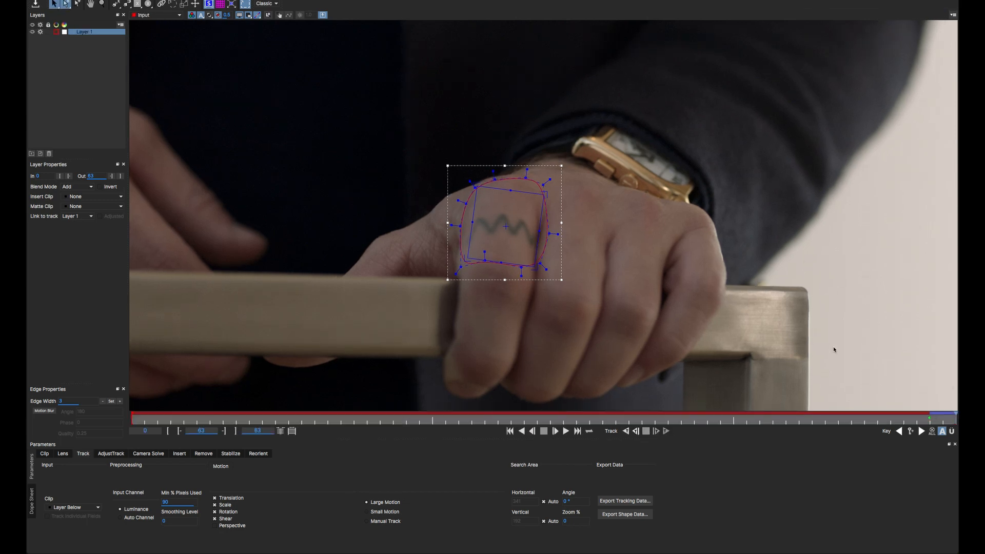
# Return to frame 61 and track the tattoo layer backward to frame 0.
pyautogui.press('Left')
pyautogui.press('Left')
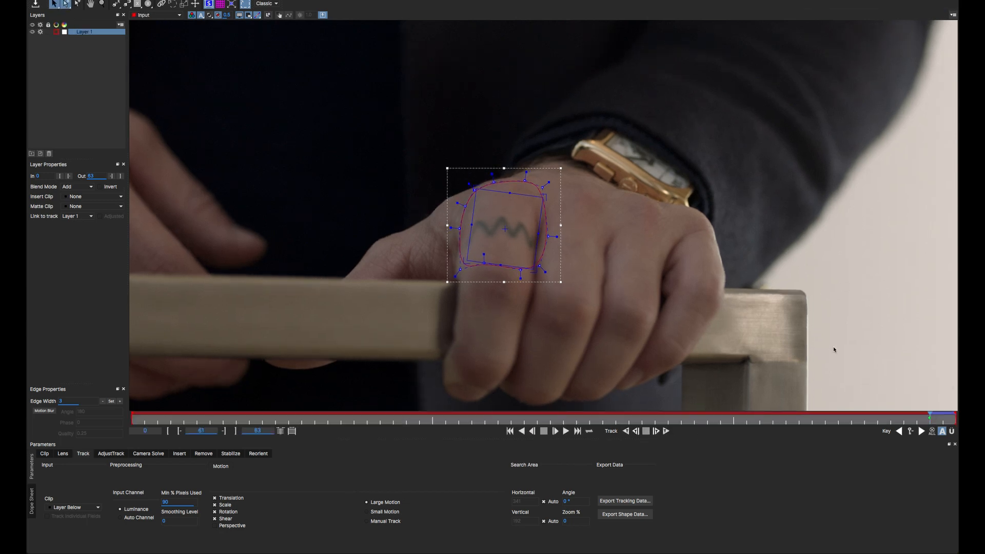
pyautogui.click(626, 430)
pyautogui.scroll(-2, 702, 201)
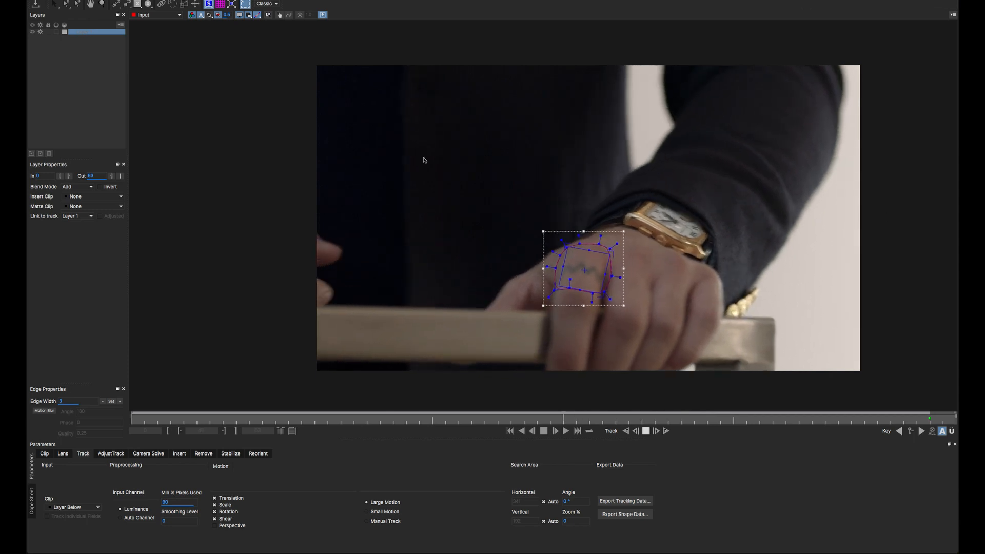
pyautogui.scroll(3, 215, 159)
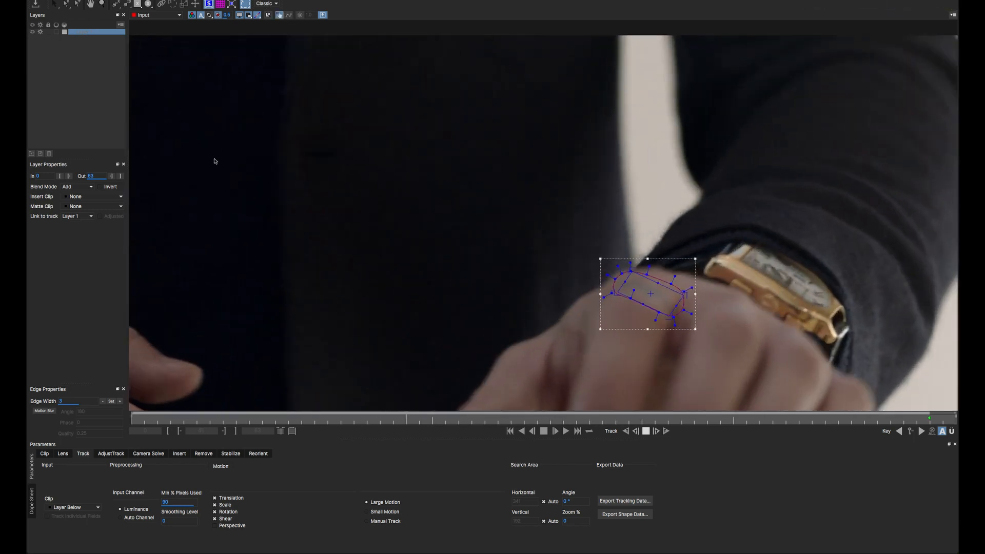
pyautogui.scroll(-3, 267, 219)
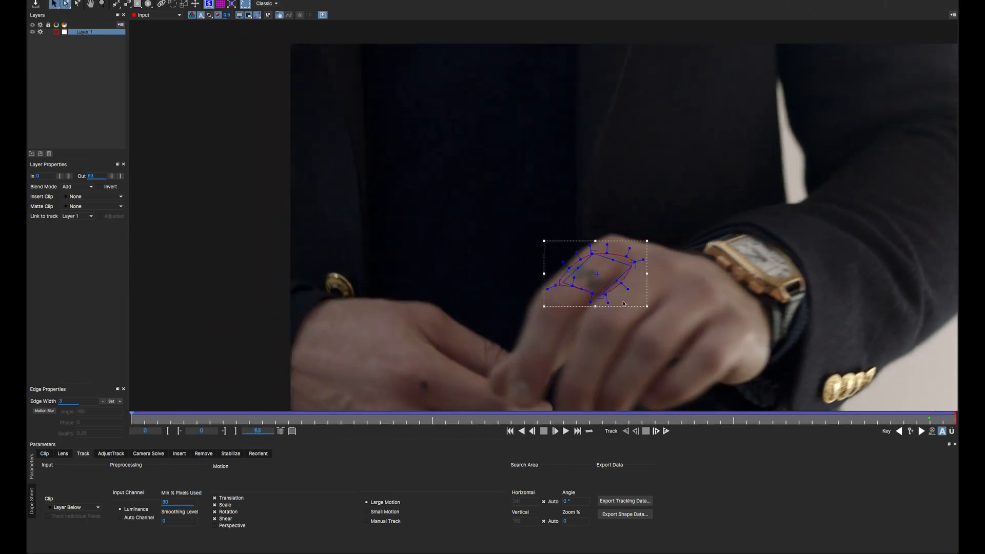
# Scrub through the shot to check how the planar surface follows the tattoo.
pyautogui.moveTo(140, 413); pyautogui.dragTo(660, 422)
pyautogui.moveTo(942, 430); pyautogui.dragTo(202, 415)
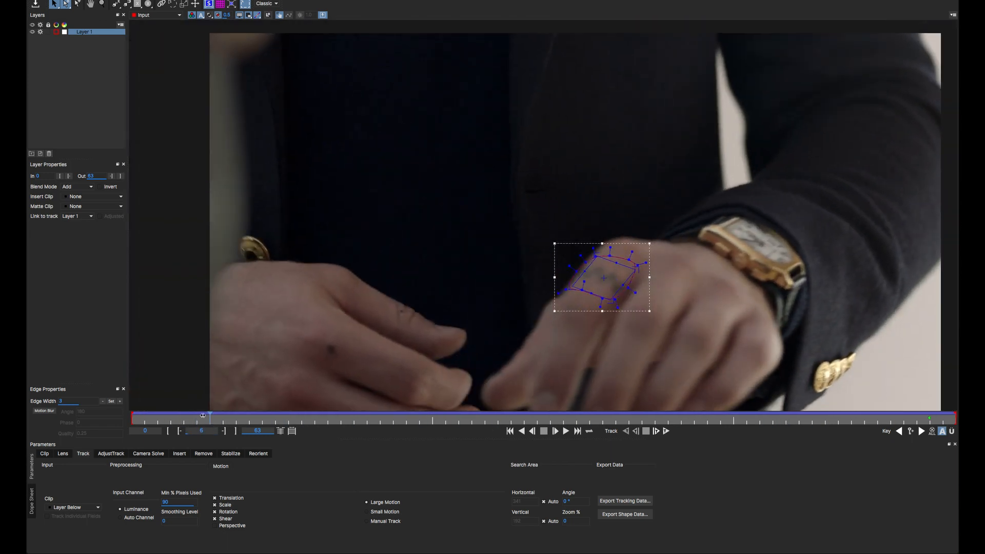
# Adjust the spline's points around the tattoo on frame 6 and track the layer backward to frame 0.
pyautogui.moveTo(209, 417)
pyautogui.mouseDown()
pyautogui.moveTo(248, 415)
pyautogui.moveTo(211, 409)
pyautogui.mouseUp()
pyautogui.press('z')
pyautogui.moveTo(718, 306); pyautogui.dragTo(568, 291)
pyautogui.moveTo(527, 347); pyautogui.dragTo(608, 248)
pyautogui.moveTo(573, 278); pyautogui.dragTo(585, 288)
pyautogui.moveTo(536, 206); pyautogui.dragTo(595, 228)
pyautogui.click(626, 431)
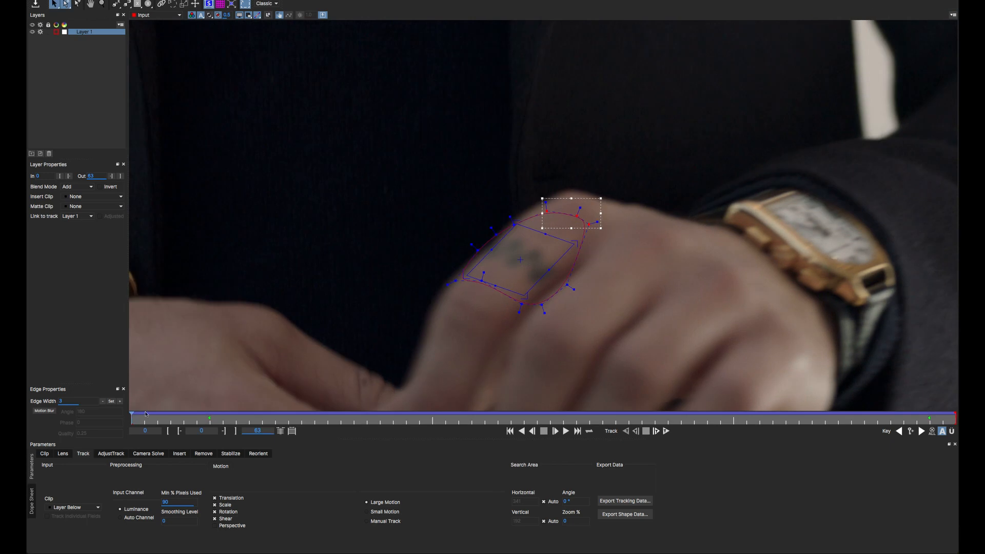
# Play the shot from the start and check how the spline and planar surface stick to the hand.
pyautogui.moveTo(131, 418)
pyautogui.mouseDown()
pyautogui.moveTo(274, 419)
pyautogui.moveTo(132, 419)
pyautogui.mouseUp()
pyautogui.press('z')
pyautogui.moveTo(689, 229); pyautogui.dragTo(641, 343)
pyautogui.press('x')
pyautogui.moveTo(721, 251); pyautogui.dragTo(579, 233)
pyautogui.click(536, 368)
pyautogui.press('space')
pyautogui.press('space')
pyautogui.click(617, 203)
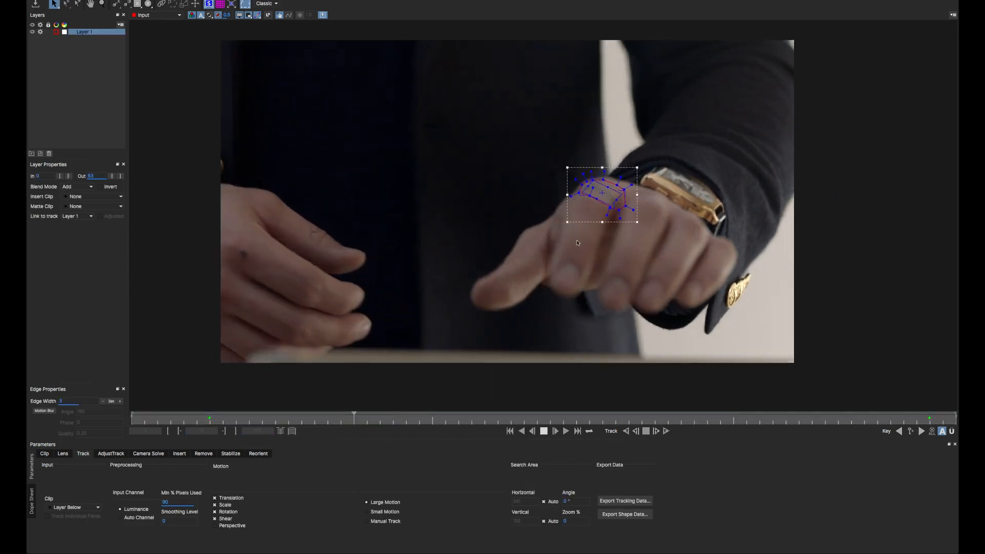
pyautogui.press('space')
pyautogui.click(509, 431)
pyautogui.press('space')
pyautogui.press('x')
pyautogui.press('space')
pyautogui.moveTo(678, 189); pyautogui.dragTo(588, 282)
pyautogui.press('z')
pyautogui.moveTo(587, 288); pyautogui.dragTo(642, 155)
pyautogui.press('space')
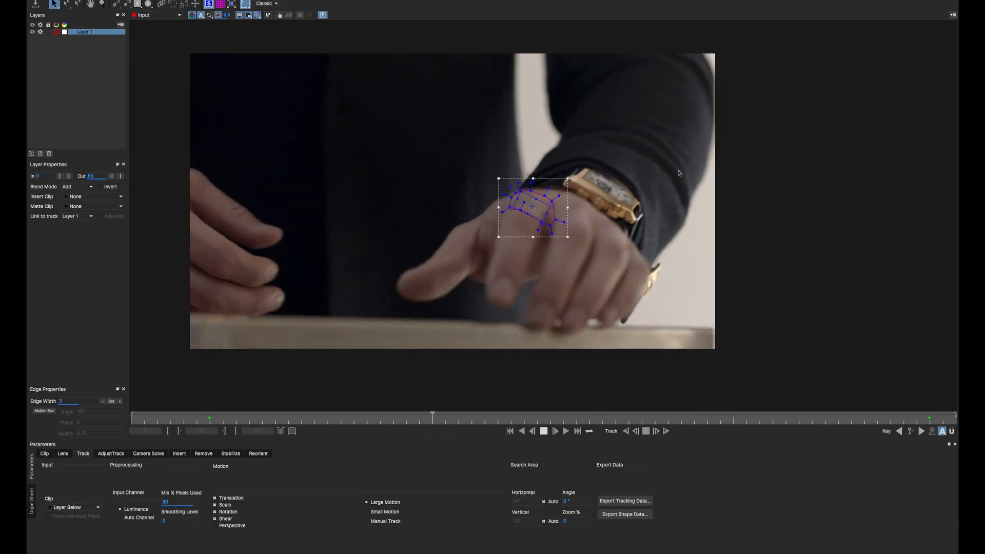
pyautogui.press('space')
# On frame 36, pull the planar surface's corners outward so that it extends well beyond the tattoo.
pyautogui.moveTo(260, 416); pyautogui.dragTo(733, 442)
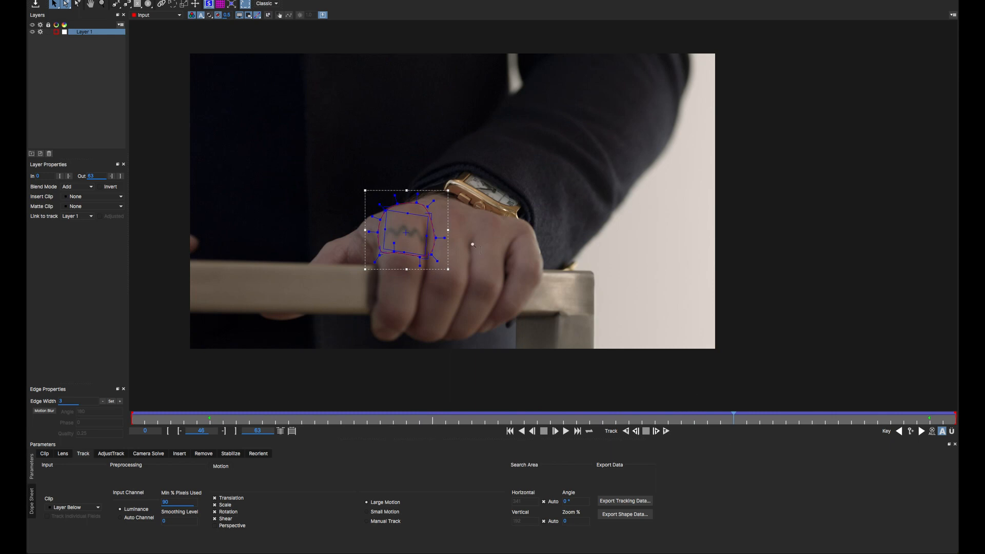
pyautogui.scroll(3, 472, 244)
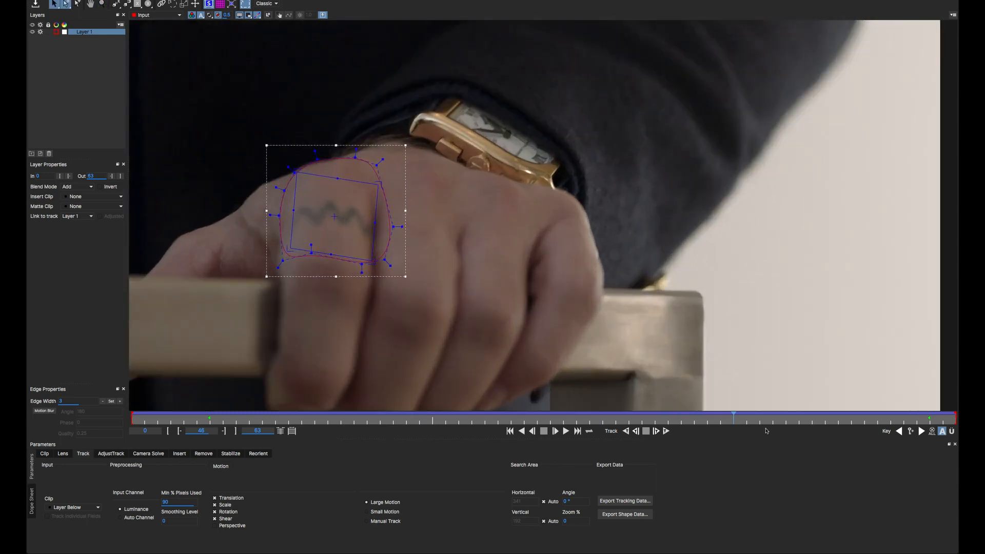
pyautogui.moveTo(733, 417); pyautogui.dragTo(695, 397)
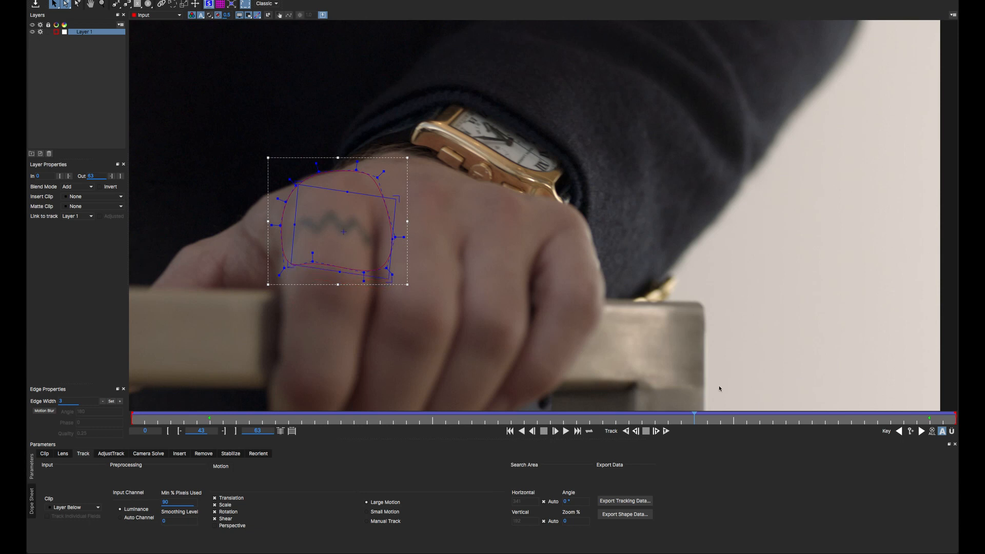
pyautogui.moveTo(693, 418); pyautogui.dragTo(602, 385)
pyautogui.press('z')
pyautogui.moveTo(505, 265); pyautogui.dragTo(529, 251)
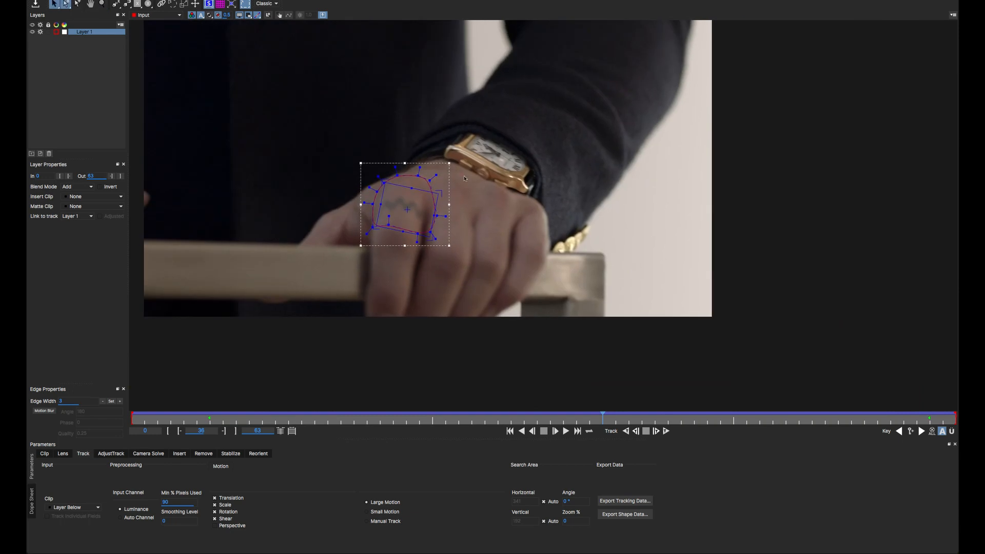
pyautogui.press('z')
pyautogui.moveTo(419, 167); pyautogui.dragTo(456, 153)
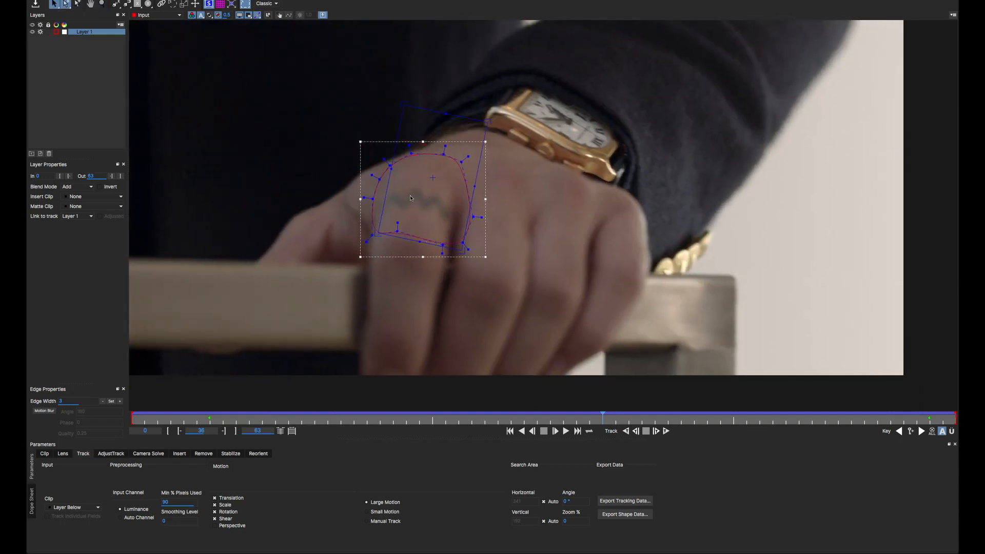
pyautogui.moveTo(387, 188); pyautogui.dragTo(348, 166)
pyautogui.moveTo(477, 166); pyautogui.dragTo(491, 166)
pyautogui.moveTo(348, 225); pyautogui.dragTo(334, 295)
pyautogui.moveTo(466, 294); pyautogui.dragTo(492, 299)
# On frame 19, pull the planar surface's corners farther out over the hand.
pyautogui.moveTo(601, 417); pyautogui.dragTo(720, 412)
pyautogui.press('z')
pyautogui.moveTo(687, 357); pyautogui.dragTo(604, 216)
pyautogui.click(438, 137)
pyautogui.click(449, 222)
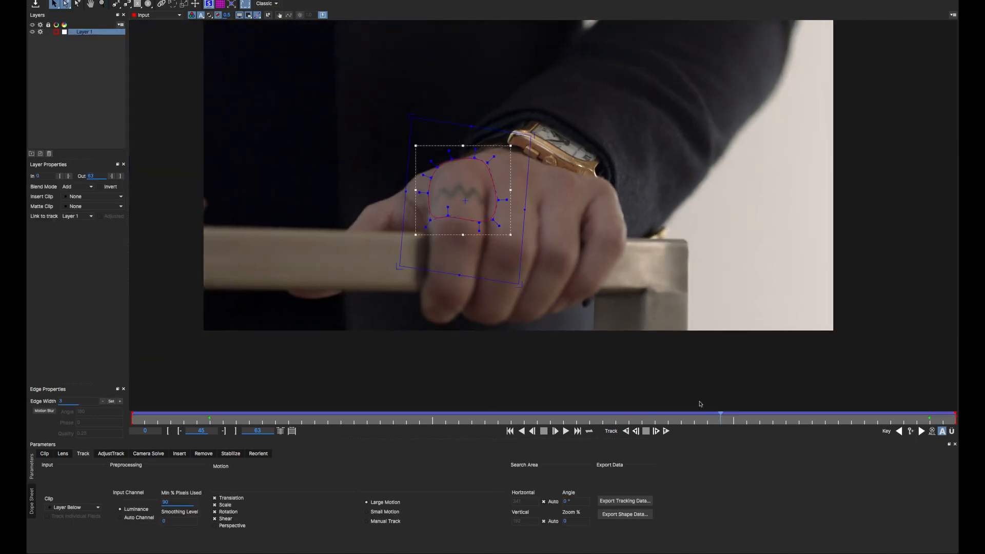
pyautogui.moveTo(721, 416); pyautogui.dragTo(380, 416)
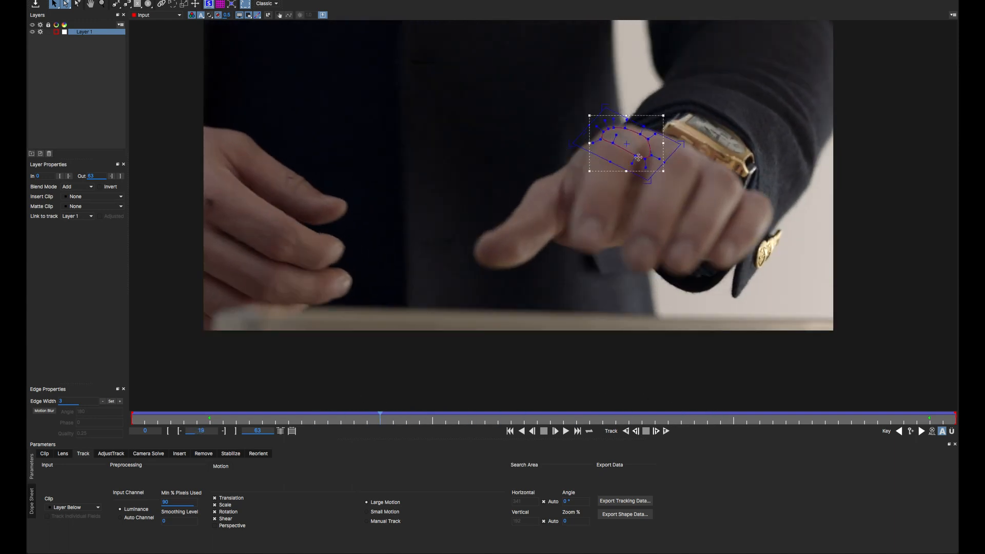
pyautogui.moveTo(584, 148); pyautogui.dragTo(572, 134)
pyautogui.moveTo(649, 177); pyautogui.dragTo(656, 182)
pyautogui.click(496, 72)
pyautogui.moveTo(668, 141); pyautogui.dragTo(674, 134)
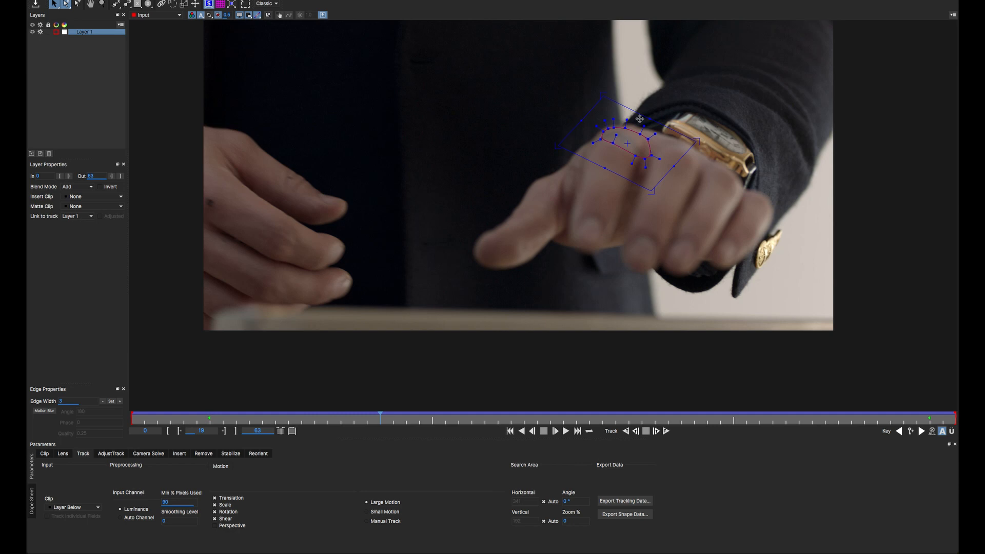
# Scrub to frame 28 to check the enlarged surface, return to frame 19 and track the layer forward.
pyautogui.moveTo(379, 416); pyautogui.dragTo(496, 377)
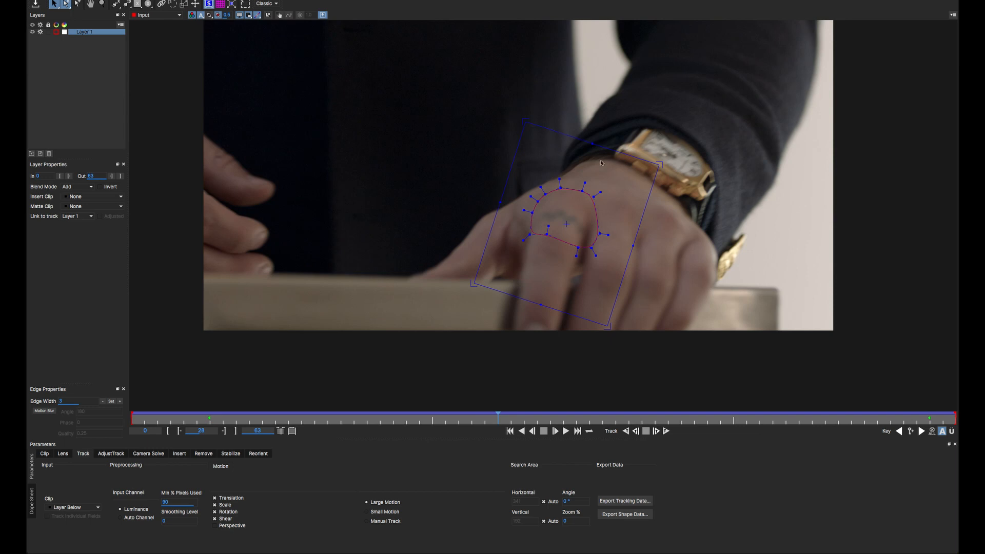
pyautogui.moveTo(496, 422); pyautogui.dragTo(379, 371)
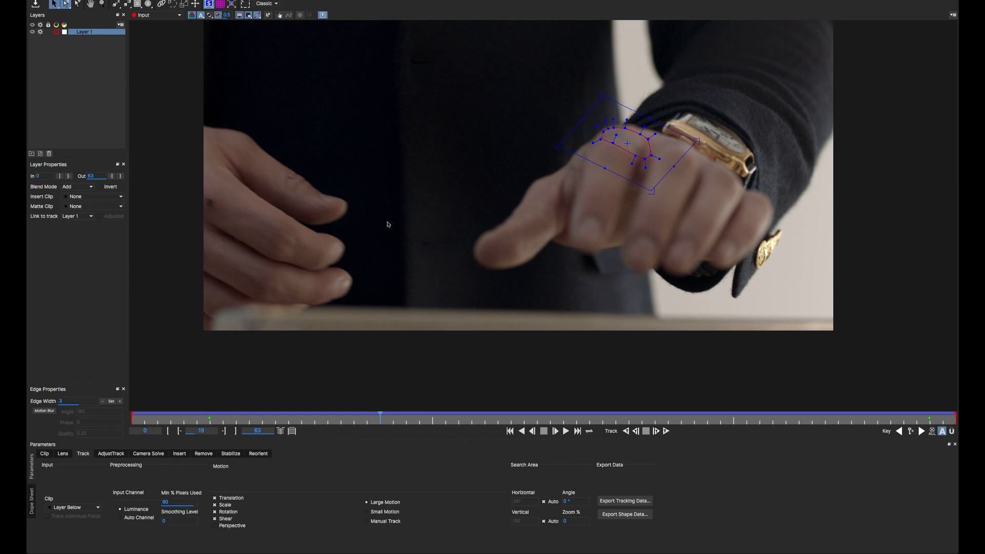
pyautogui.click(666, 430)
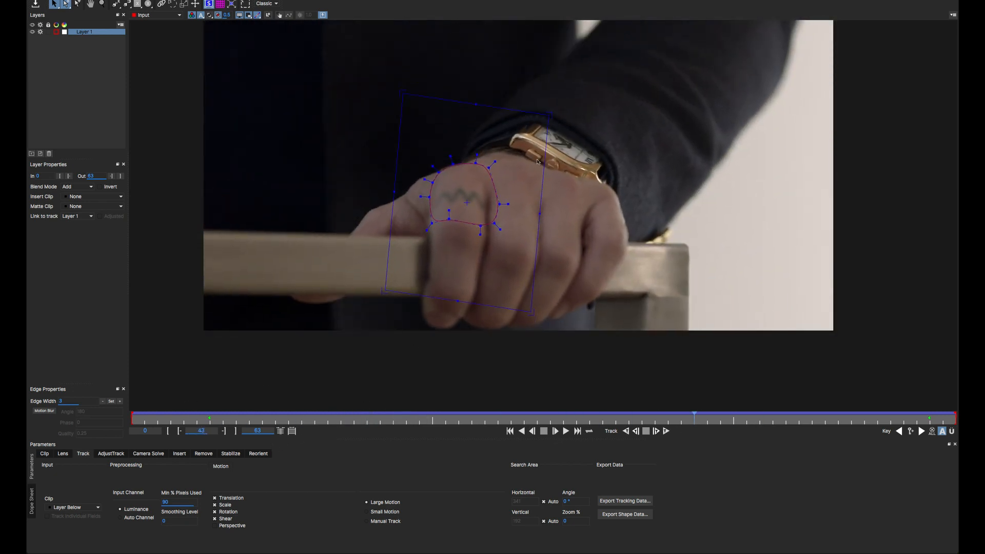
# Widen the planar surface across the whole hand and past the wrist, checking it on frame 35.
pyautogui.moveTo(534, 260); pyautogui.dragTo(655, 260)
pyautogui.moveTo(548, 114); pyautogui.dragTo(549, 102)
pyautogui.moveTo(704, 417); pyautogui.dragTo(174, 382)
pyautogui.moveTo(602, 269); pyautogui.dragTo(650, 287)
pyautogui.moveTo(169, 418); pyautogui.dragTo(590, 404)
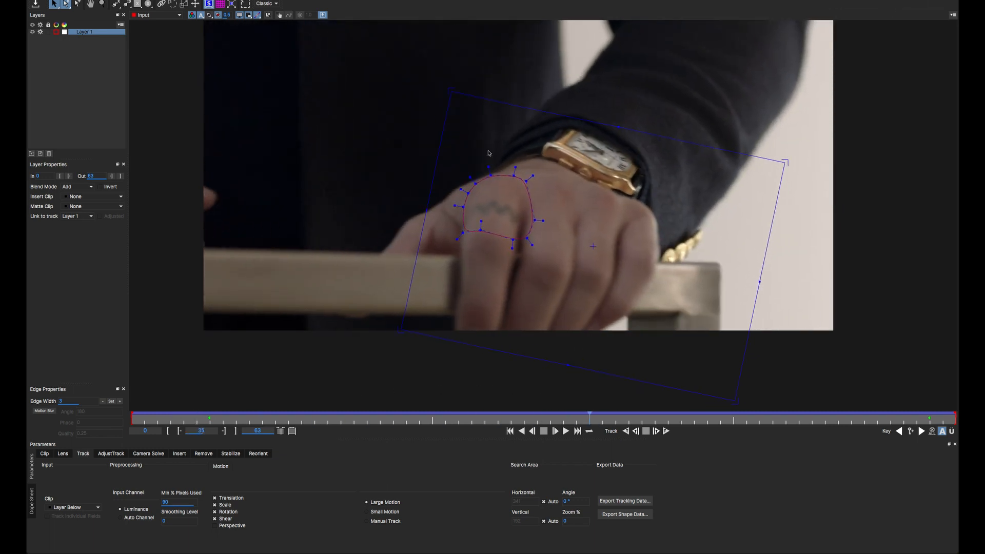
# Copy the tracking data to the clipboard as Blackmagic Fusion COMP Data and paste it into the Fusion composition's node flow.
pyautogui.click(624, 501)
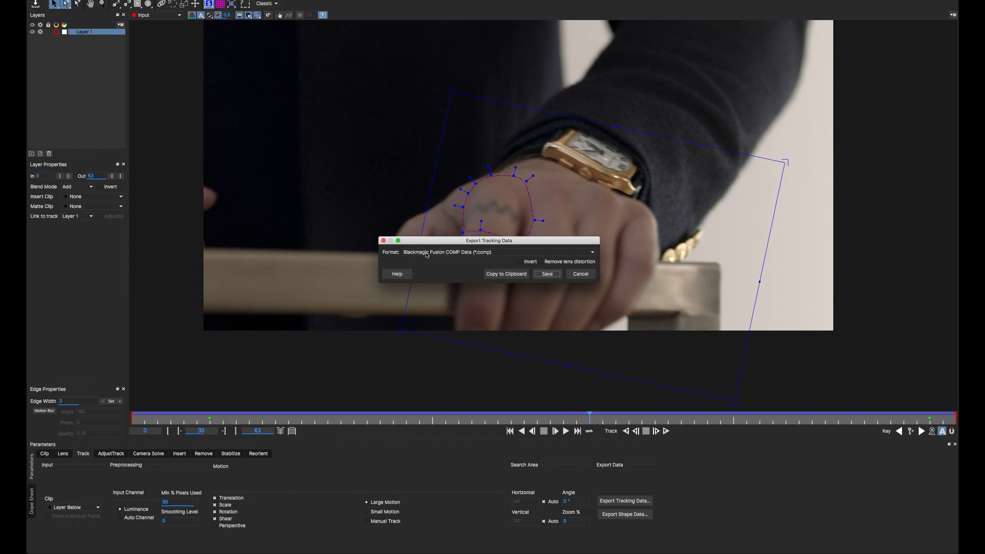
pyautogui.click(513, 274)
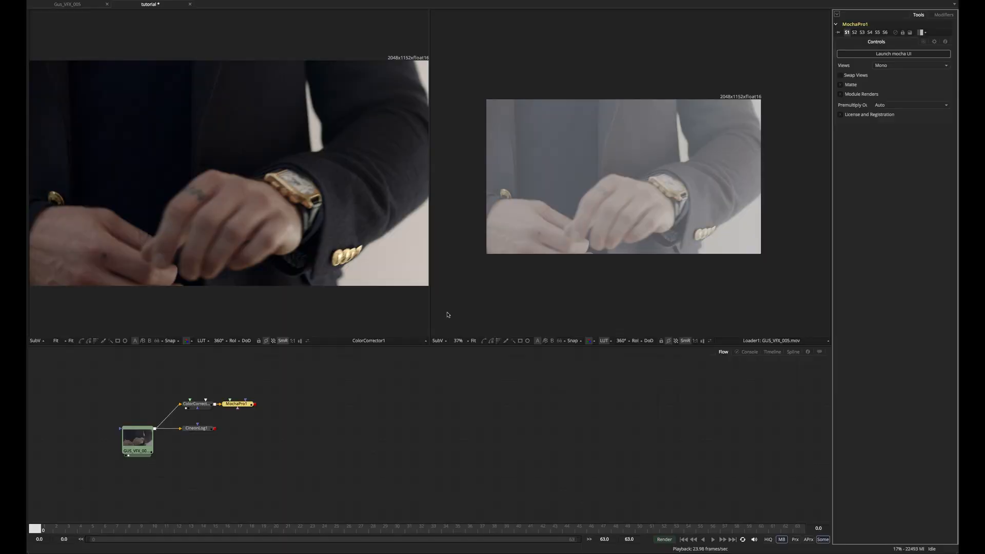
pyautogui.click(307, 404)
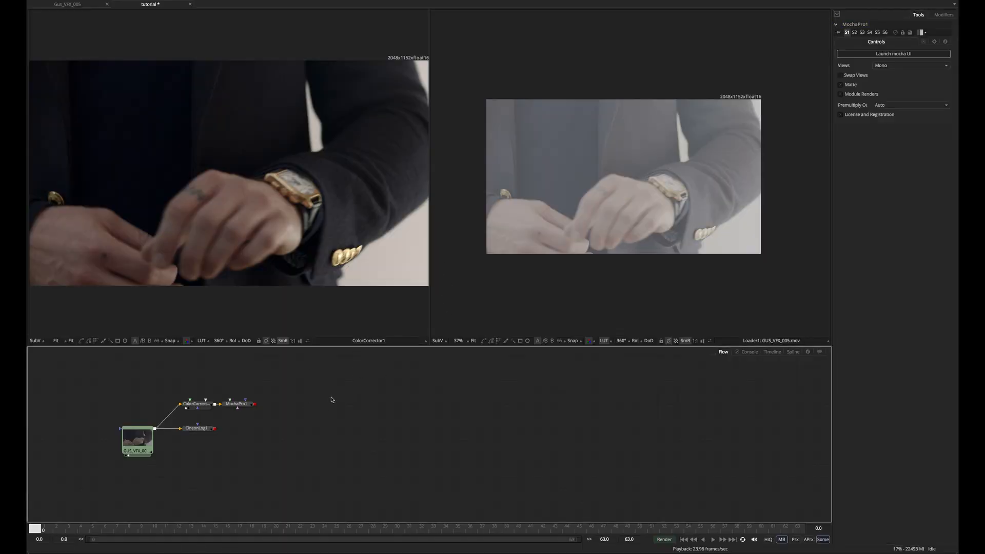
pyautogui.hotkey('ctrl', 'v')
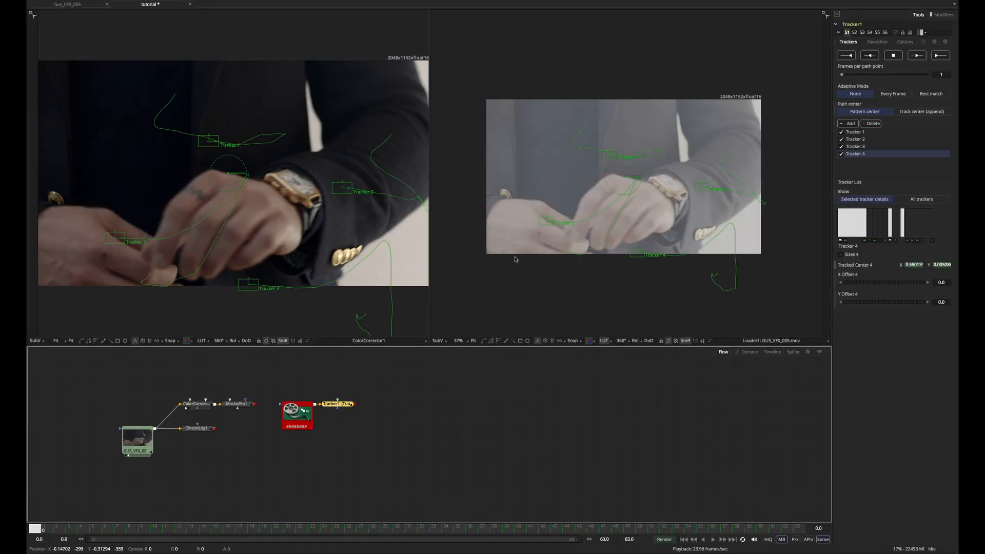
# Delete the empty Loader node that was pasted along with the Tracker.
pyautogui.click(288, 415)
pyautogui.moveTo(287, 416)
pyautogui.mouseDown()
pyautogui.moveTo(289, 393)
pyautogui.moveTo(288, 416)
pyautogui.mouseUp()
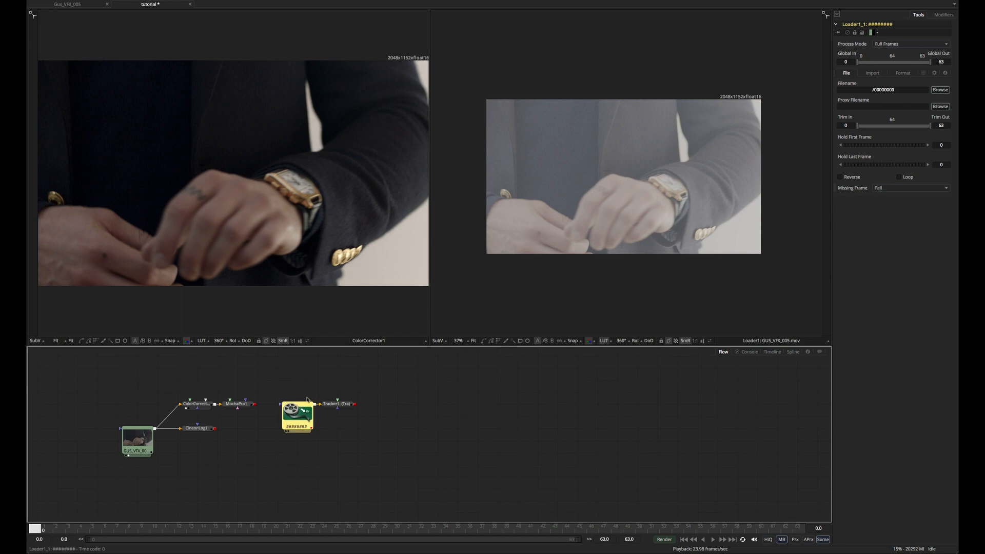
pyautogui.click(309, 443)
pyautogui.click(294, 413)
pyautogui.press('Delete')
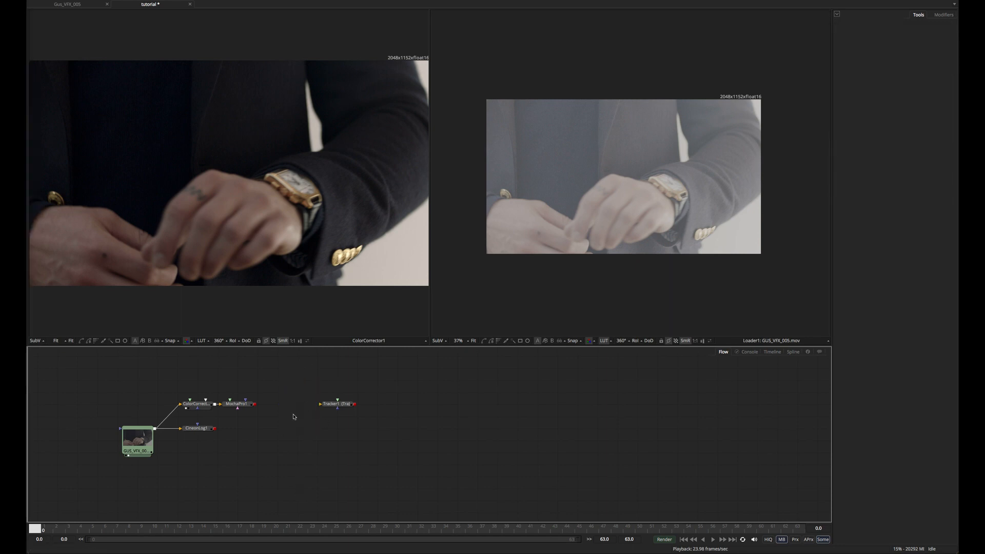
# Connect CineonLog1 to Tracker1's background input and show Tracker1 in the second viewer.
pyautogui.hotkey('ctrl', 'f')
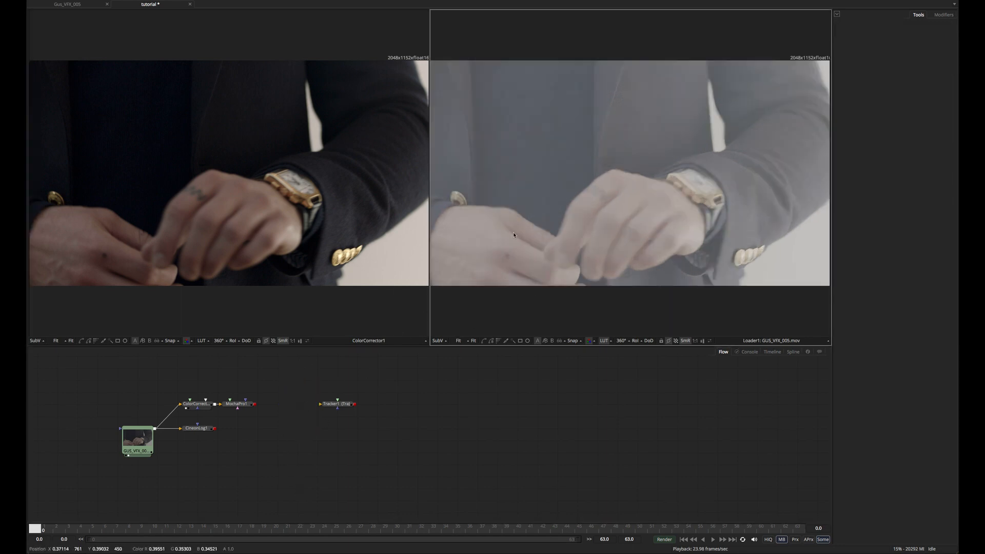
pyautogui.moveTo(215, 428); pyautogui.dragTo(334, 404)
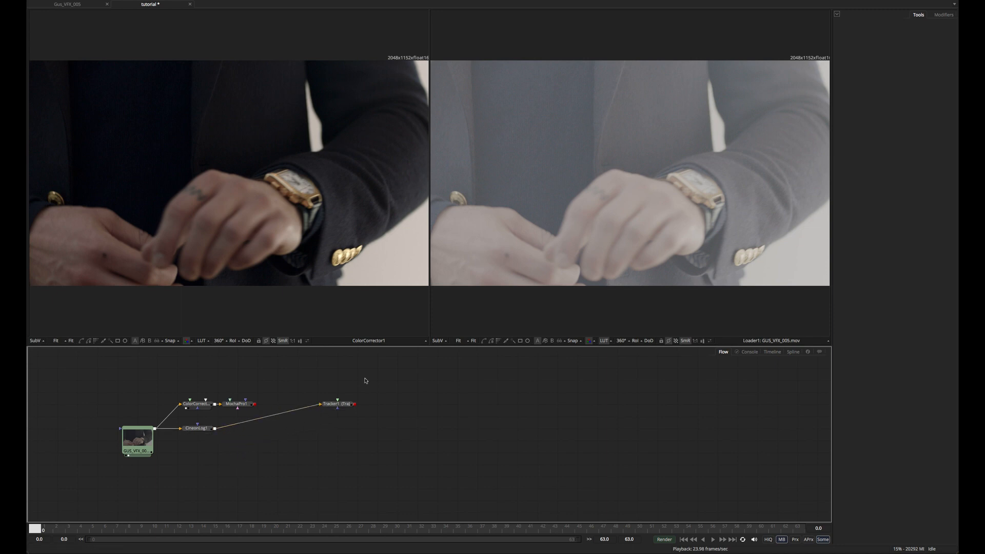
pyautogui.press('2')
pyautogui.click(347, 405)
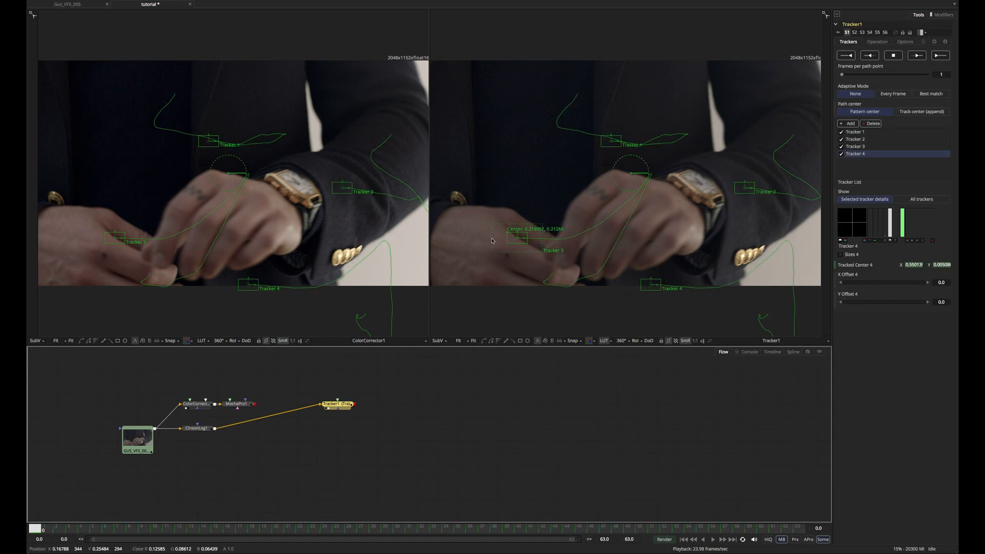
# Check the imported tracker paths over the shot and set Tracker1's operation to Perspective Positioning.
pyautogui.press('space')
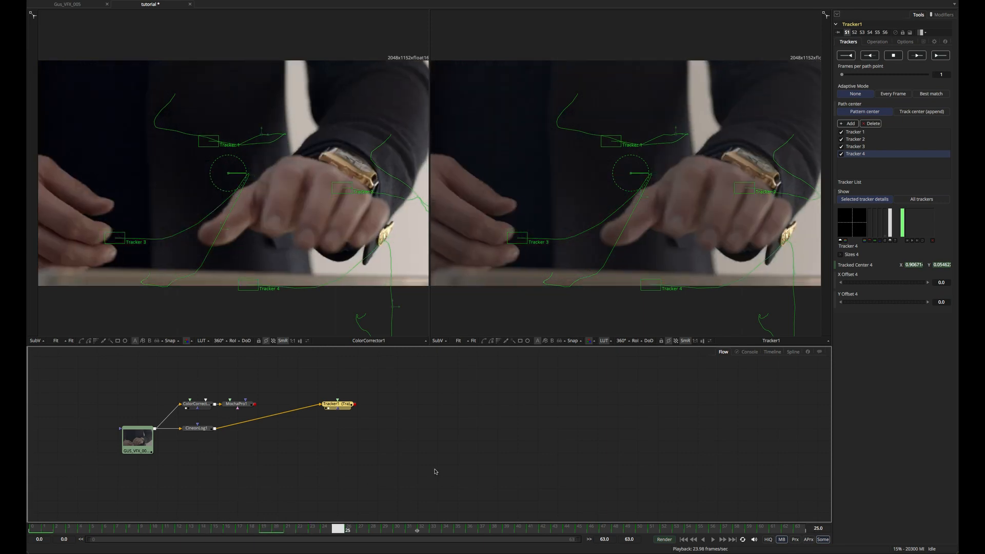
pyautogui.moveTo(561, 462); pyautogui.dragTo(384, 439)
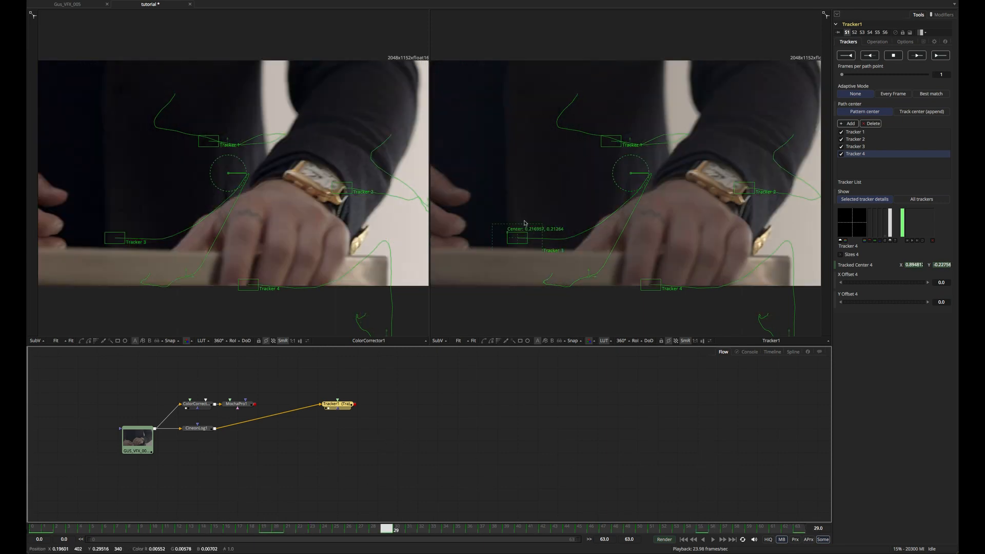
pyautogui.moveTo(395, 522); pyautogui.dragTo(384, 447)
pyautogui.click(356, 417)
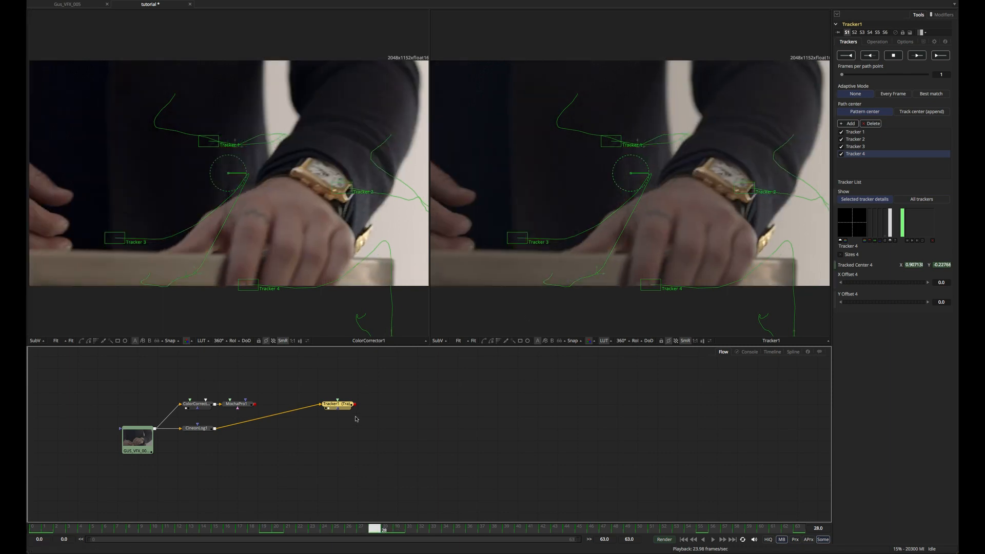
pyautogui.scroll(2, 403, 412)
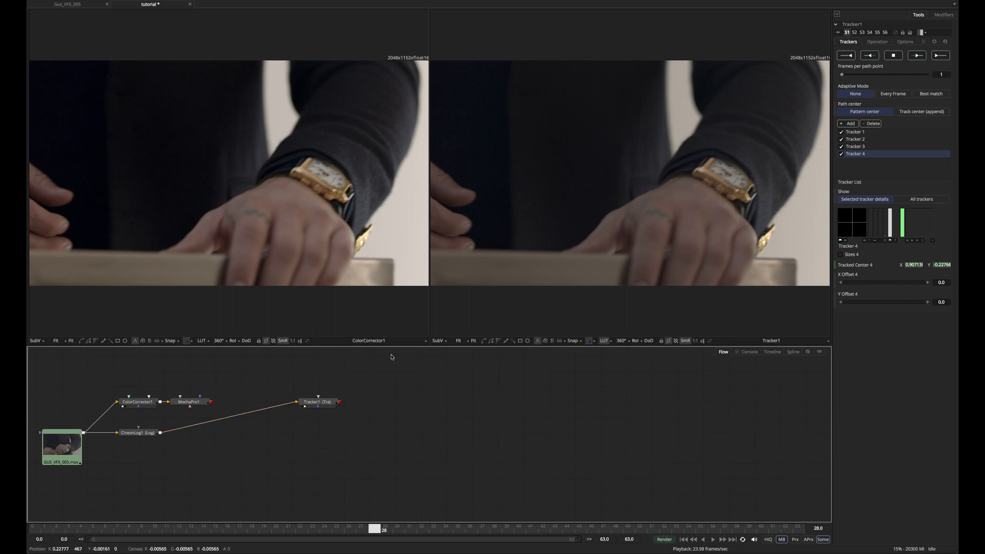
pyautogui.click(310, 401)
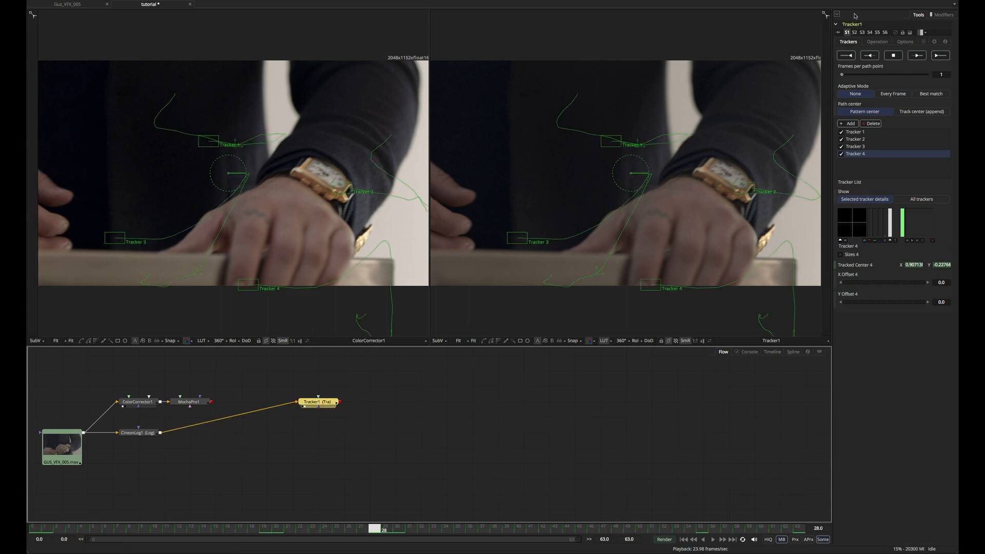
pyautogui.click(877, 42)
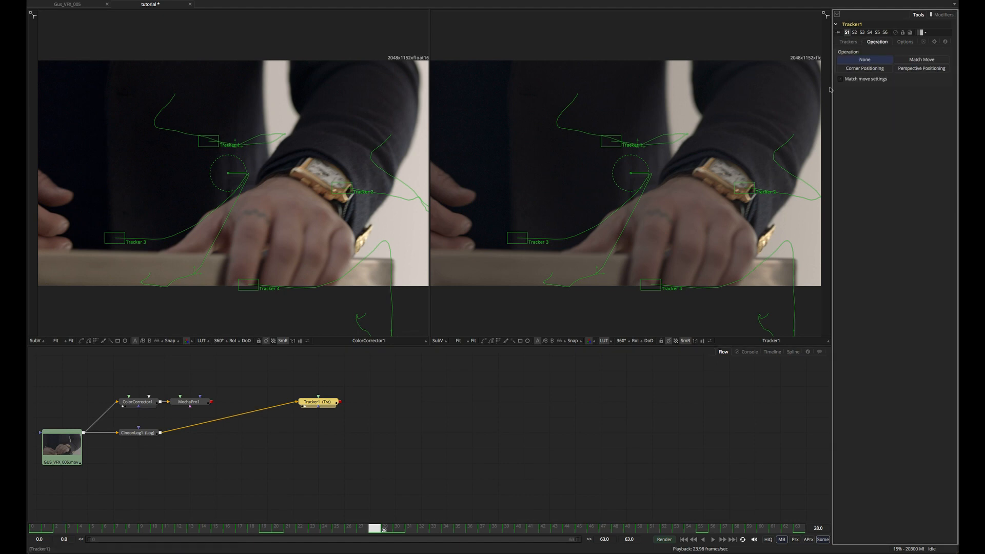
pyautogui.click(918, 68)
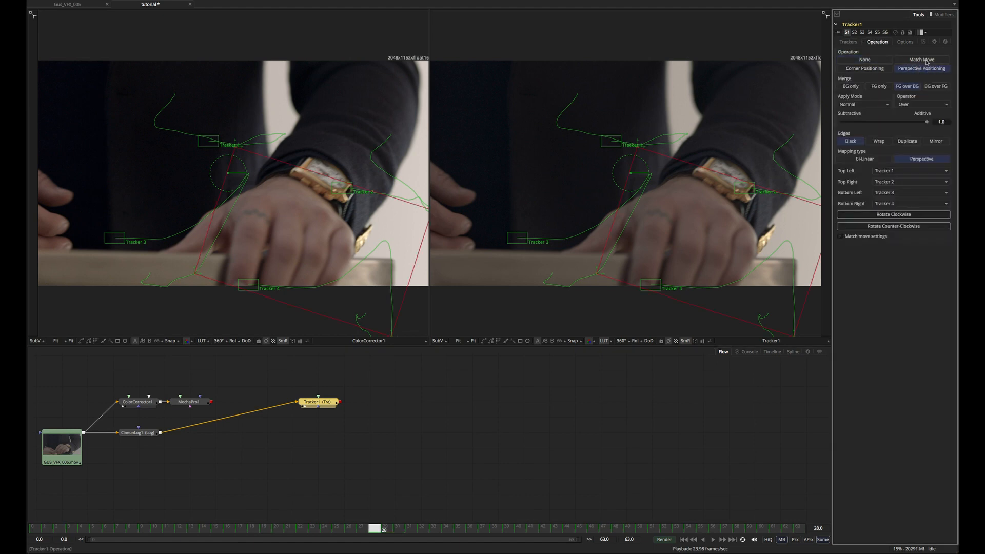
# Try the FG only and FG over BG merge modes on Tracker1, and settle on BG only.
pyautogui.moveTo(387, 528); pyautogui.dragTo(387, 482)
pyautogui.click(878, 87)
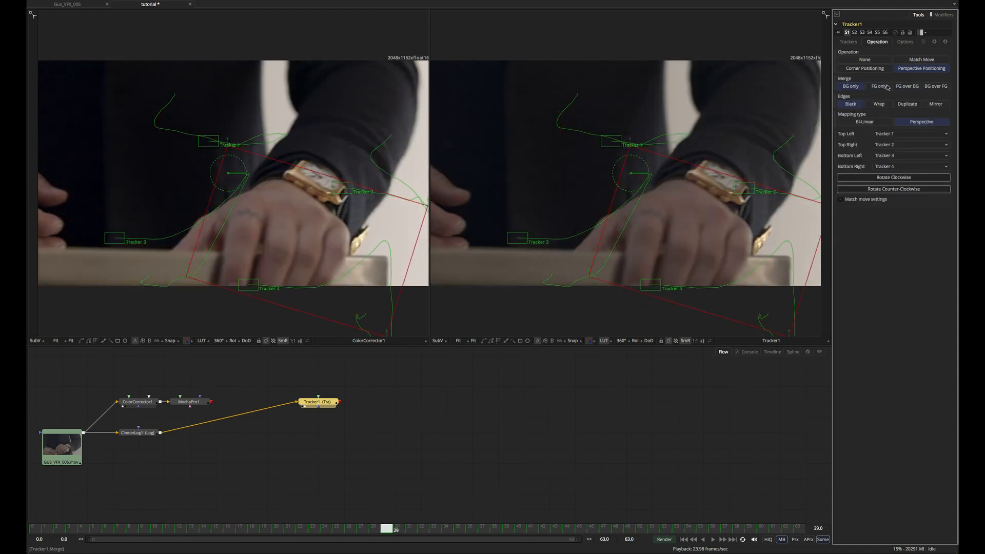
pyautogui.click(906, 86)
pyautogui.click(878, 86)
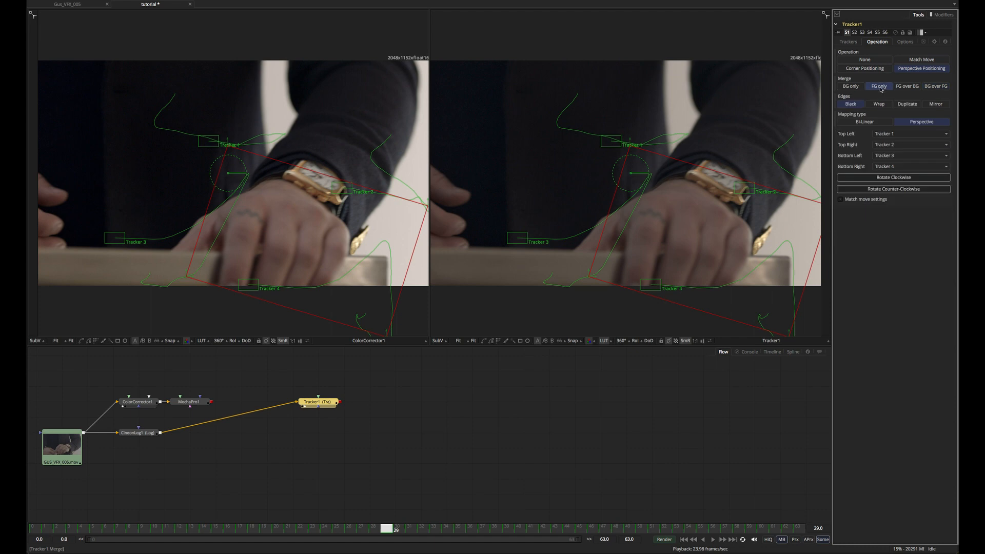
pyautogui.click(847, 86)
# Connect CineonLog1 to Tracker1's foreground input as well, and route both connections through a pipe router above the tracker.
pyautogui.moveTo(160, 432); pyautogui.dragTo(317, 406)
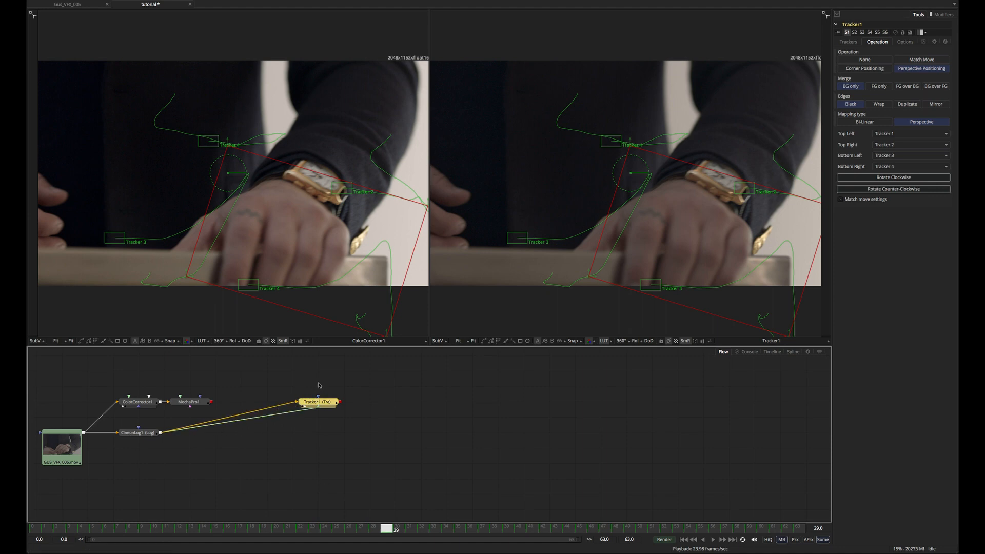
pyautogui.keyDown('alt'); pyautogui.click(177, 431); pyautogui.keyUp('alt')
pyautogui.moveTo(177, 431); pyautogui.dragTo(313, 383)
pyautogui.click(315, 404)
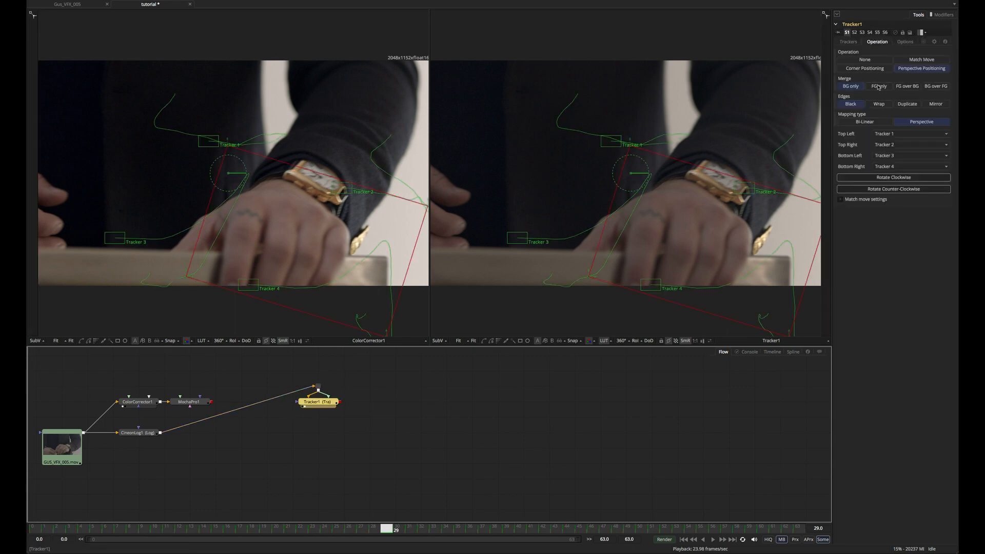
# Set Tracker1's merge mode to FG only and scrub the shot to check the perspective-stabilised hand.
pyautogui.click(879, 86)
pyautogui.scroll(-2, 692, 185)
pyautogui.moveTo(386, 526); pyautogui.dragTo(698, 331)
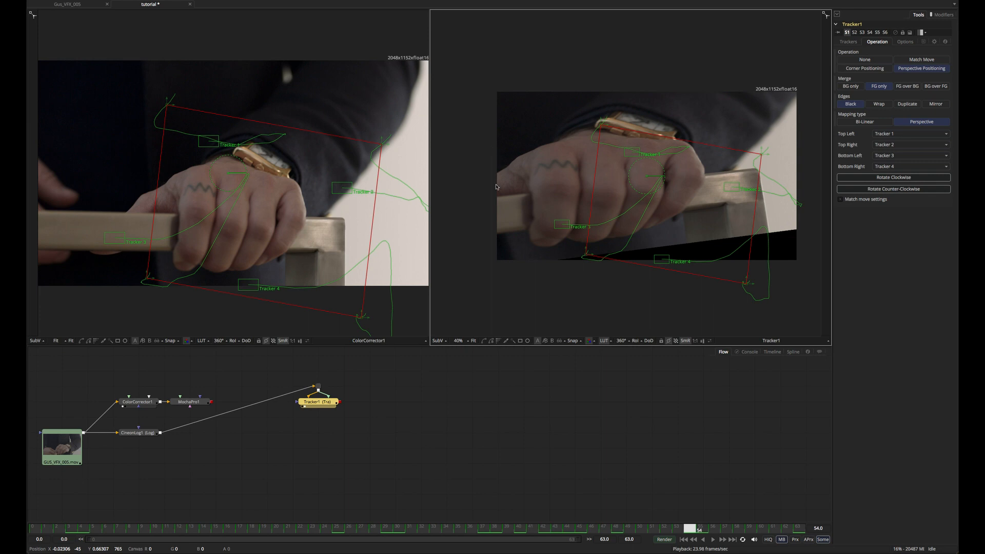
pyautogui.click(582, 395)
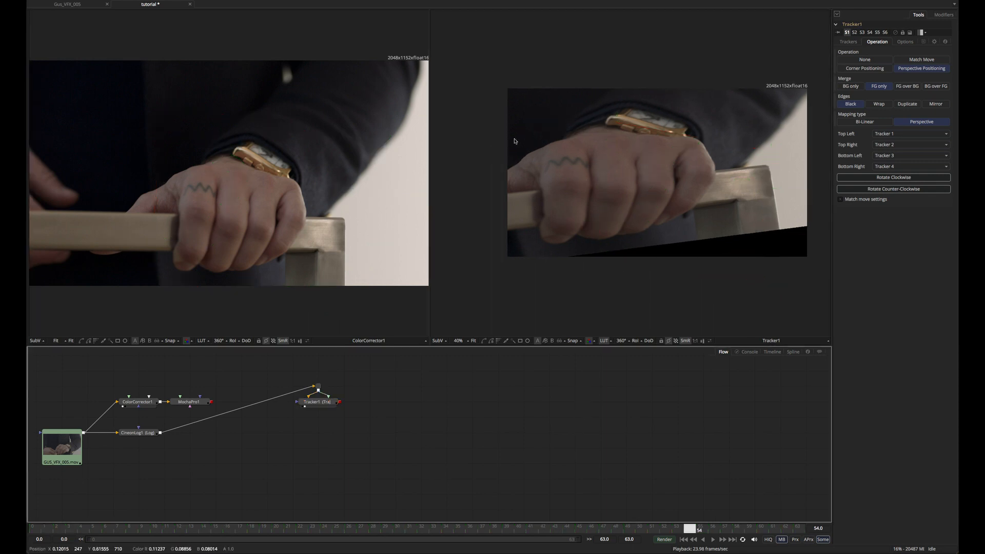
pyautogui.moveTo(689, 528); pyautogui.dragTo(556, 466)
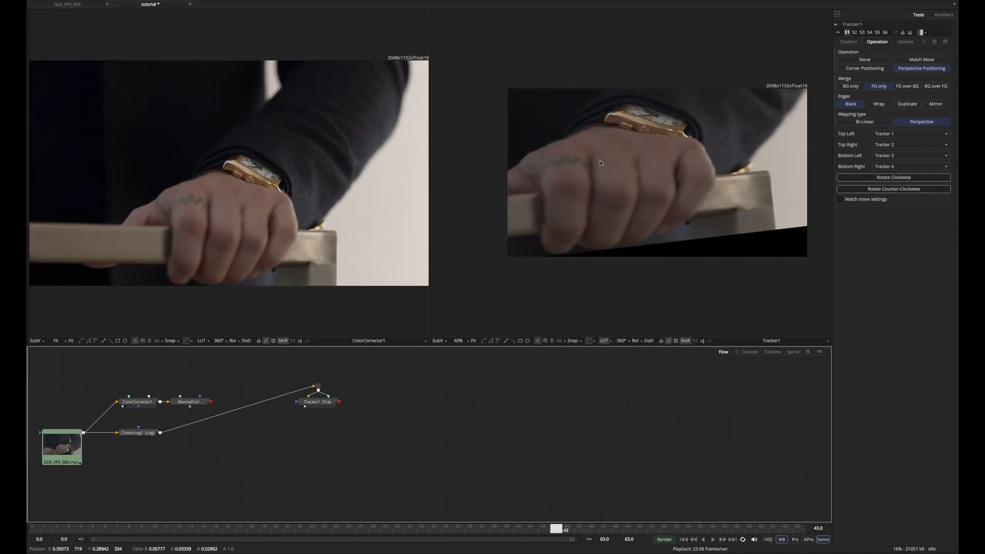
pyautogui.moveTo(549, 528); pyautogui.dragTo(567, 492)
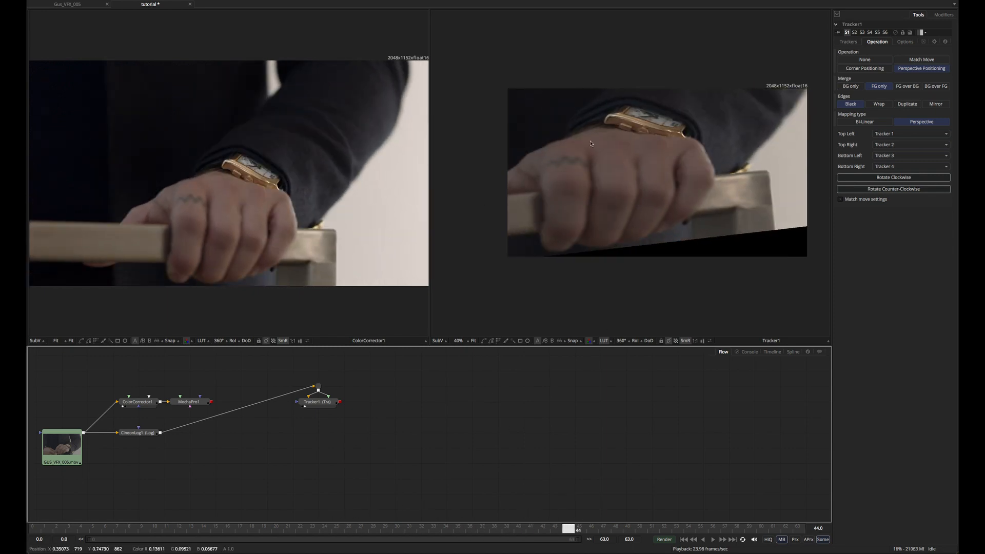
# Compare the hand with and without Tracker1's path overlay around frames 44 to 46.
pyautogui.click(317, 402)
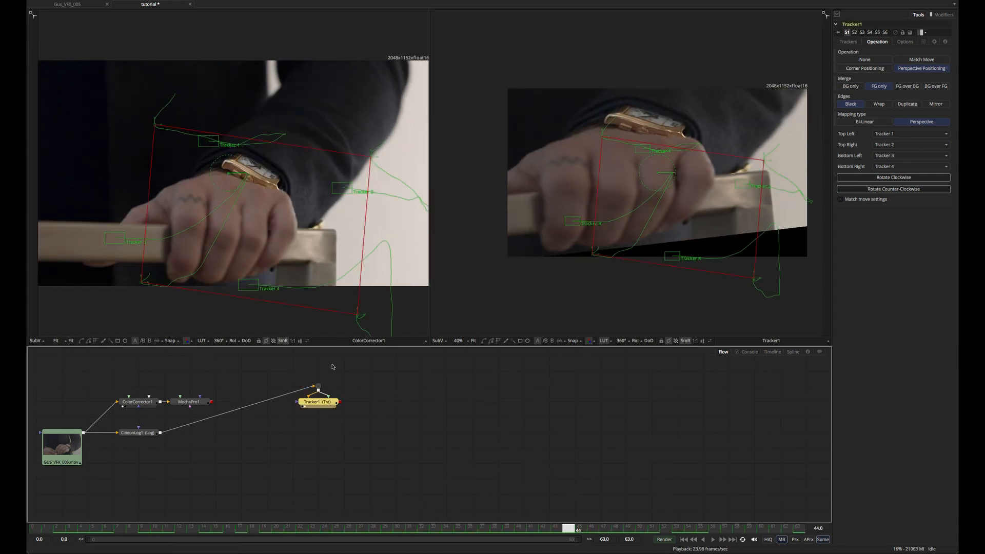
pyautogui.click(200, 401)
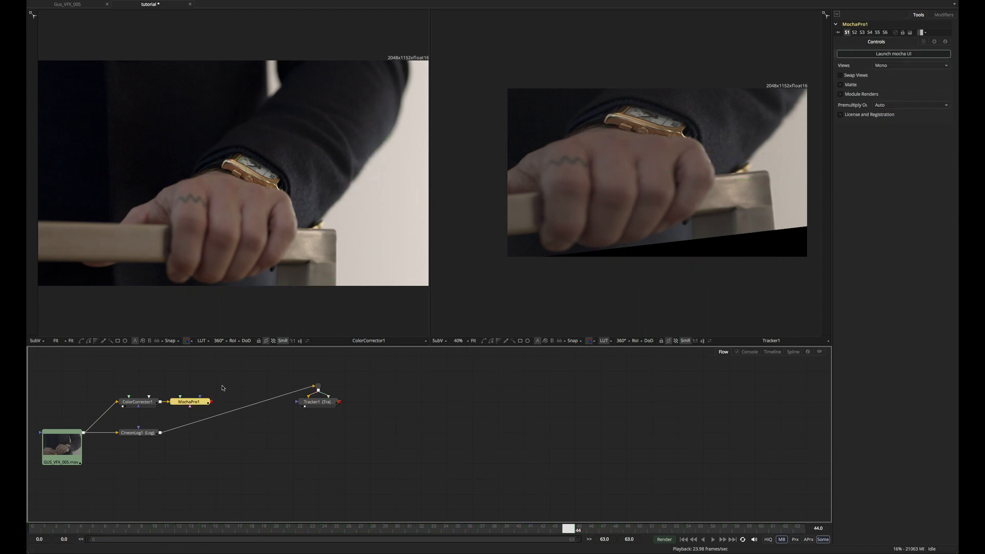
pyautogui.click(317, 401)
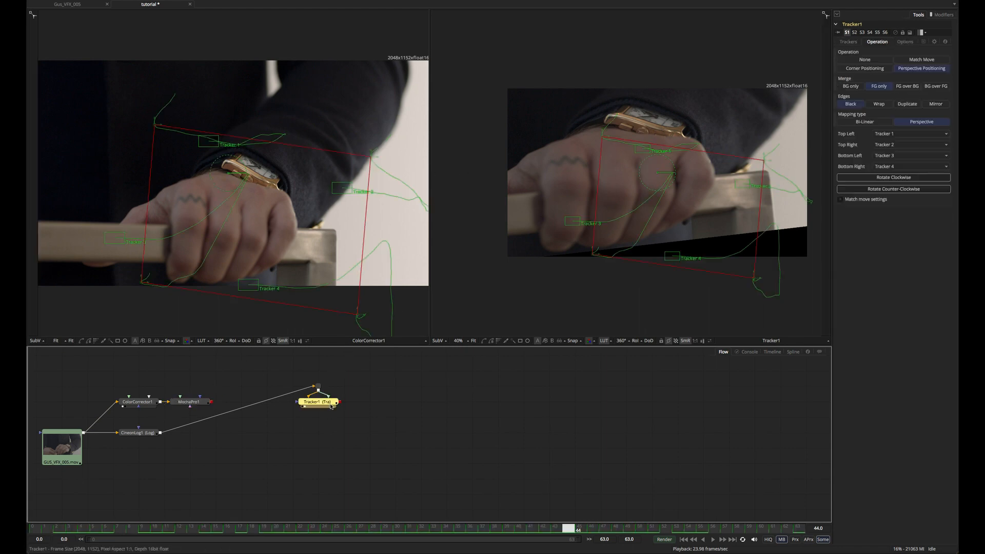
pyautogui.moveTo(580, 521); pyautogui.dragTo(593, 519)
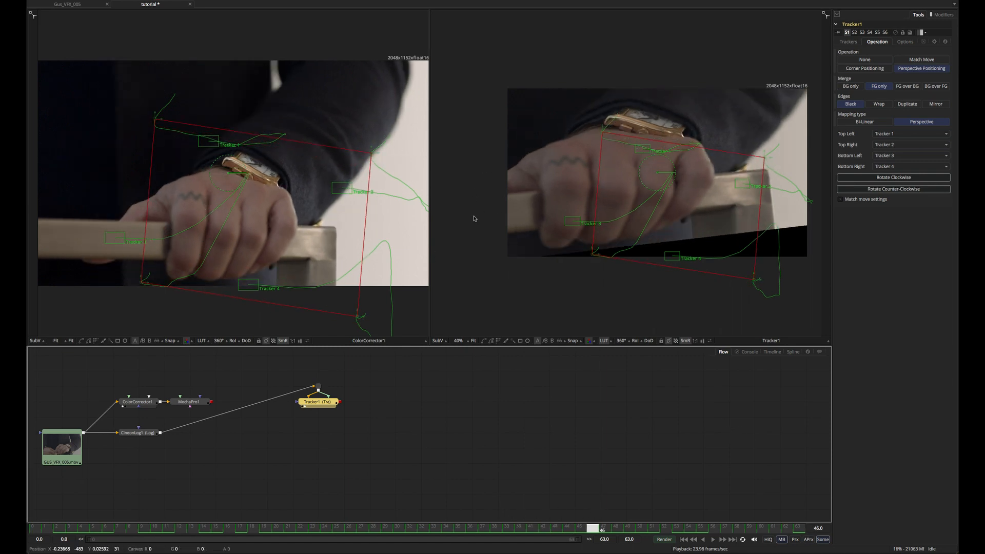
pyautogui.click(266, 391)
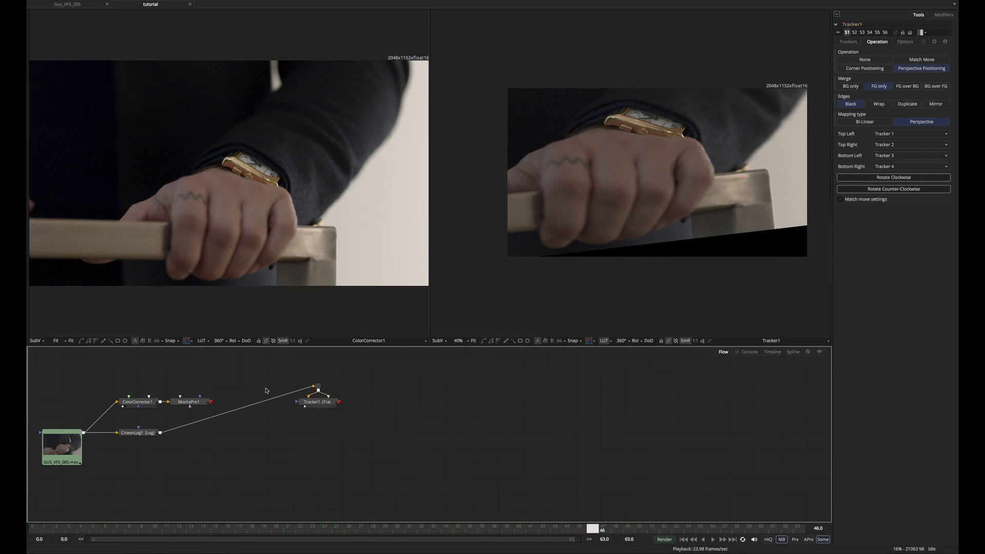
# Clear the first viewer, fit Tracker1's output in the second viewer and play back the shot.
pyautogui.click(317, 401)
pyautogui.moveTo(595, 530)
pyautogui.mouseDown()
pyautogui.moveTo(795, 529)
pyautogui.moveTo(171, 527)
pyautogui.moveTo(580, 529)
pyautogui.mouseUp()
pyautogui.click(392, 230)
pyautogui.press('`')
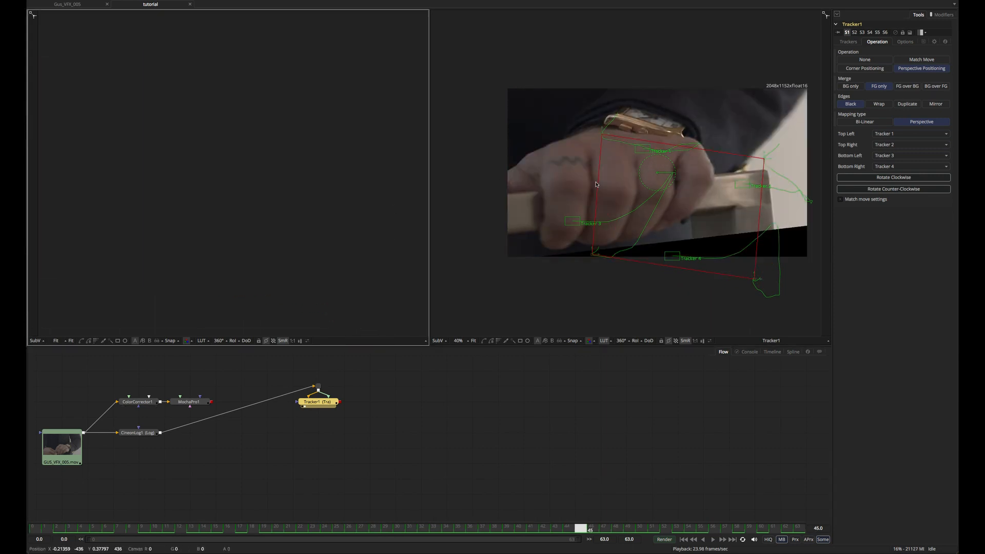
pyautogui.click(572, 300)
pyautogui.hotkey('ctrl', 'f')
pyautogui.press('space')
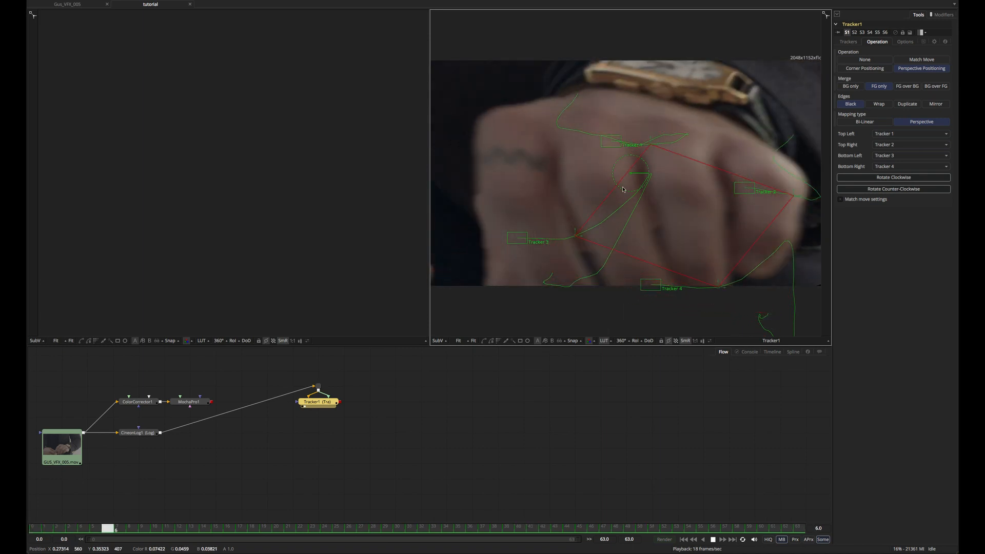
pyautogui.press('space')
# Examine Tracker1's corner points and the edges of the warped frame around frames 51 and 52.
pyautogui.moveTo(180, 530); pyautogui.dragTo(652, 529)
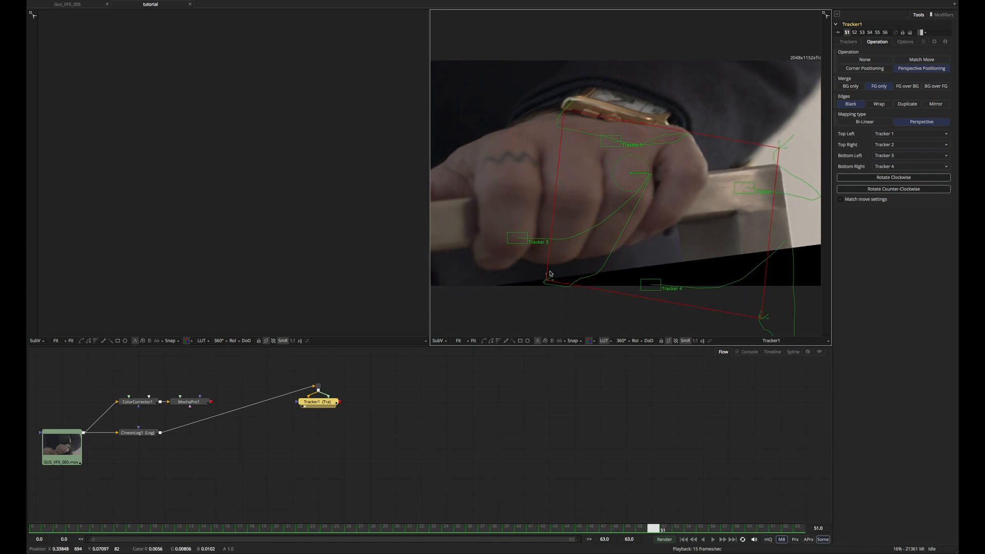
pyautogui.scroll(-6, 557, 273)
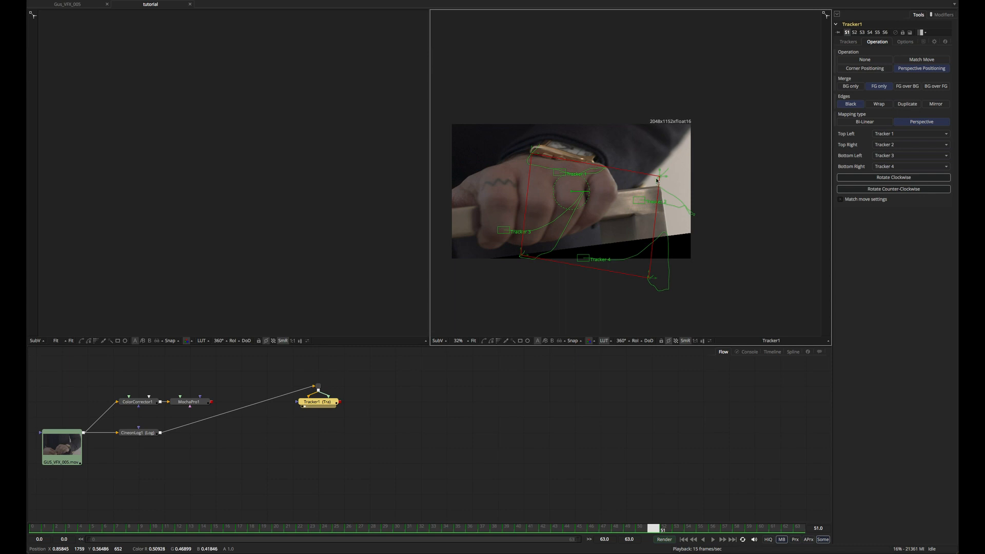
pyautogui.scroll(3, 567, 302)
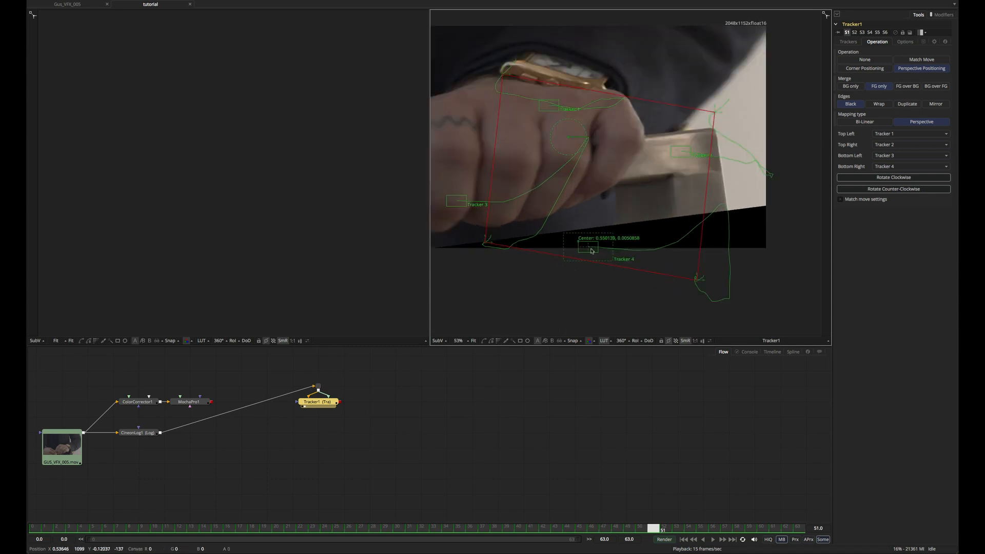
pyautogui.moveTo(659, 528); pyautogui.dragTo(666, 487)
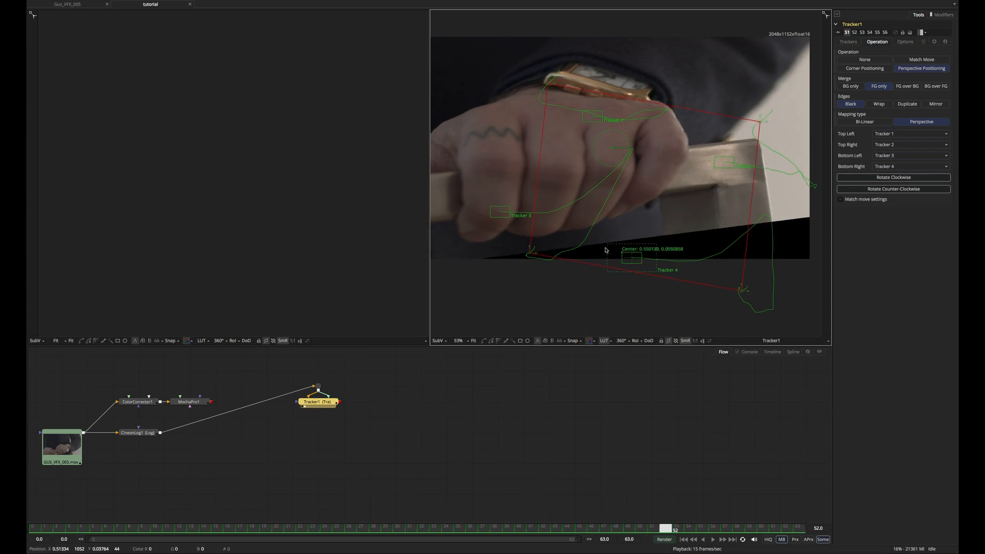
pyautogui.scroll(2, 664, 206)
pyautogui.scroll(-2, 588, 161)
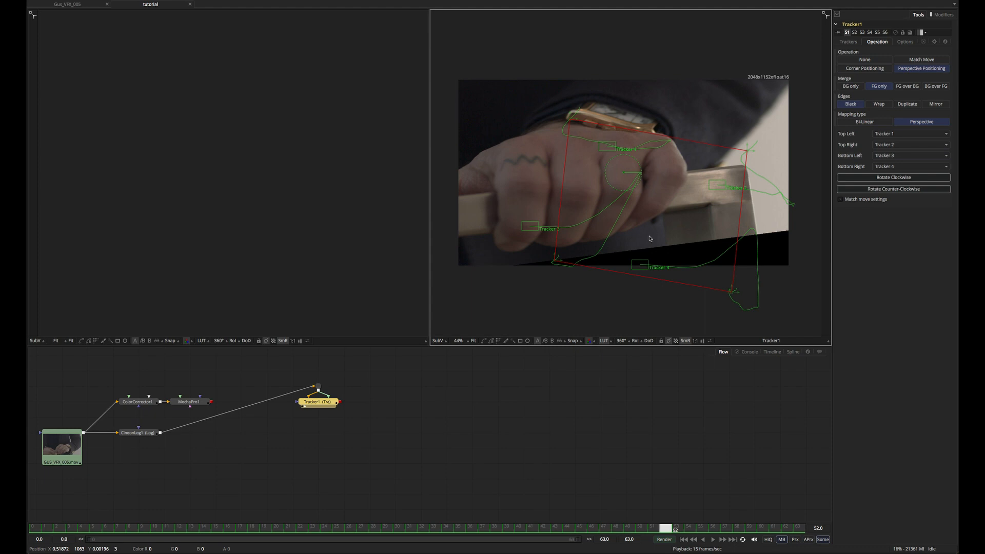
pyautogui.click(444, 385)
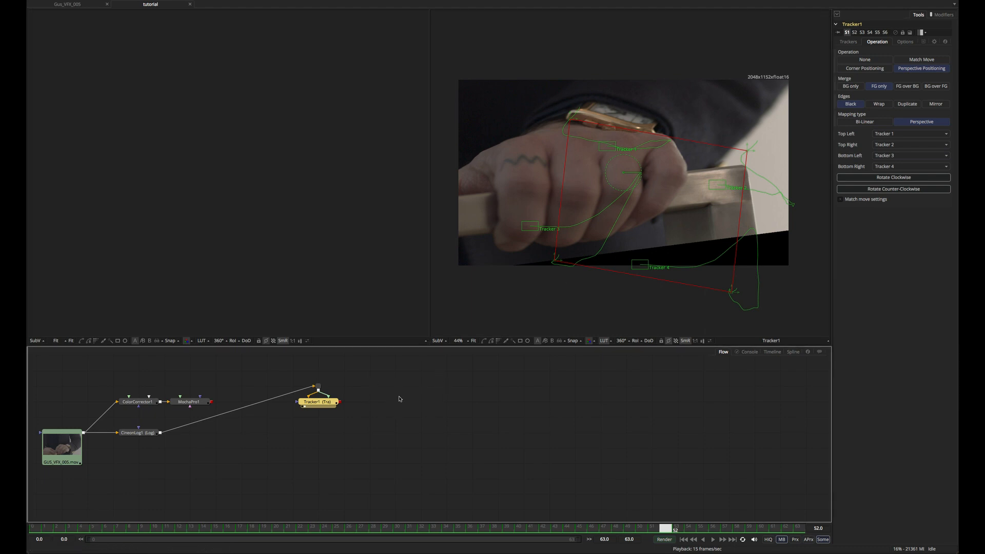
# Add a Transform node to the flow and connect Tracker1's output to it.
pyautogui.click(375, 408)
pyautogui.hotkey('ctrl', 'space')
pyautogui.write('moch')
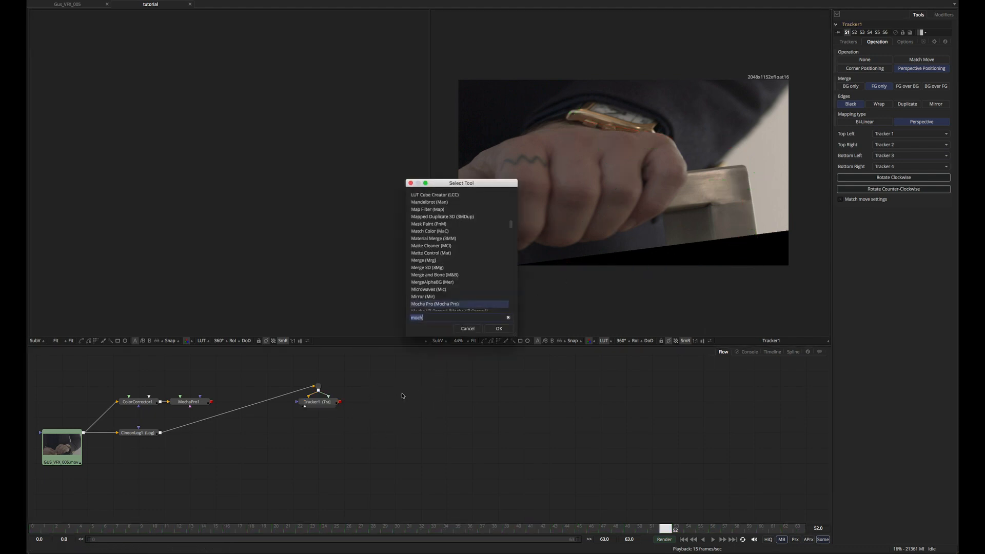
pyautogui.write('transform')
pyautogui.press('Return')
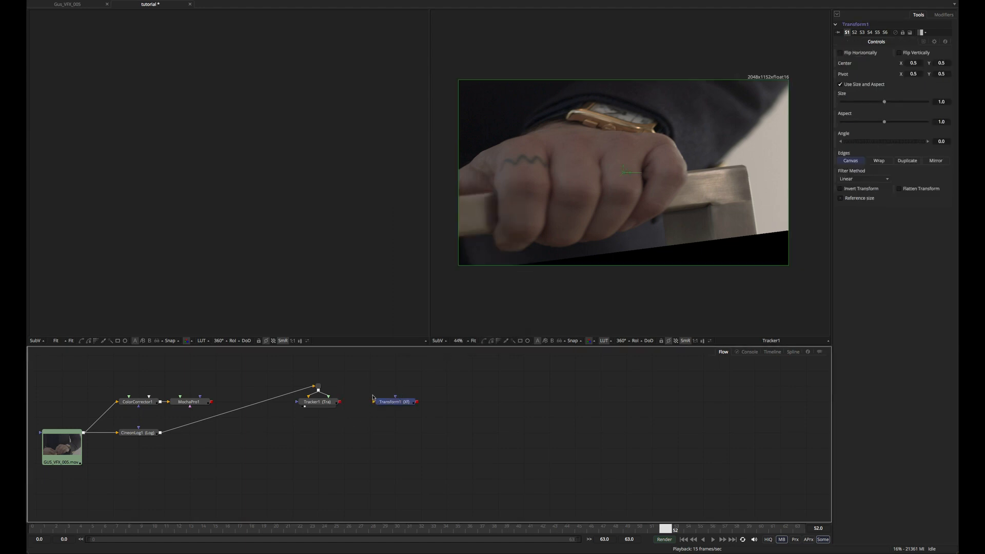
pyautogui.moveTo(339, 401); pyautogui.dragTo(396, 399)
# Paste an instance of Transform1 further downstream and enable Invert Transform on the instance only.
pyautogui.click(637, 404)
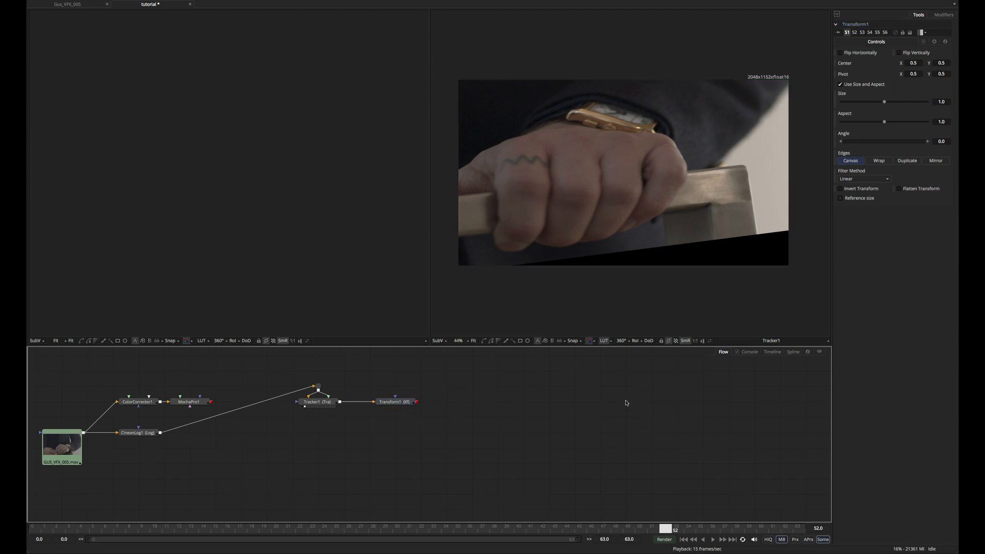
pyautogui.hotkey('ctrl', 'shift', 'v')
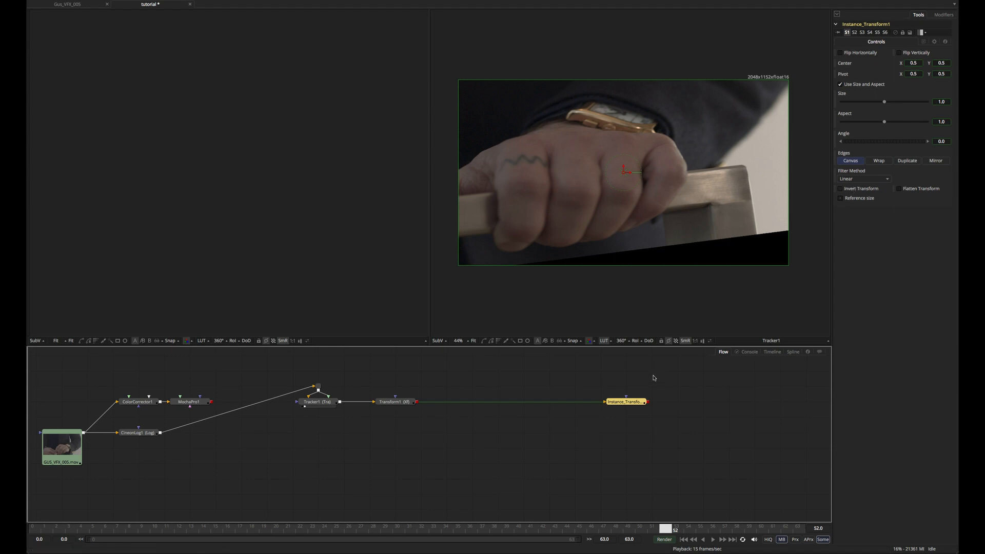
pyautogui.rightClick(855, 193)
pyautogui.click(841, 176)
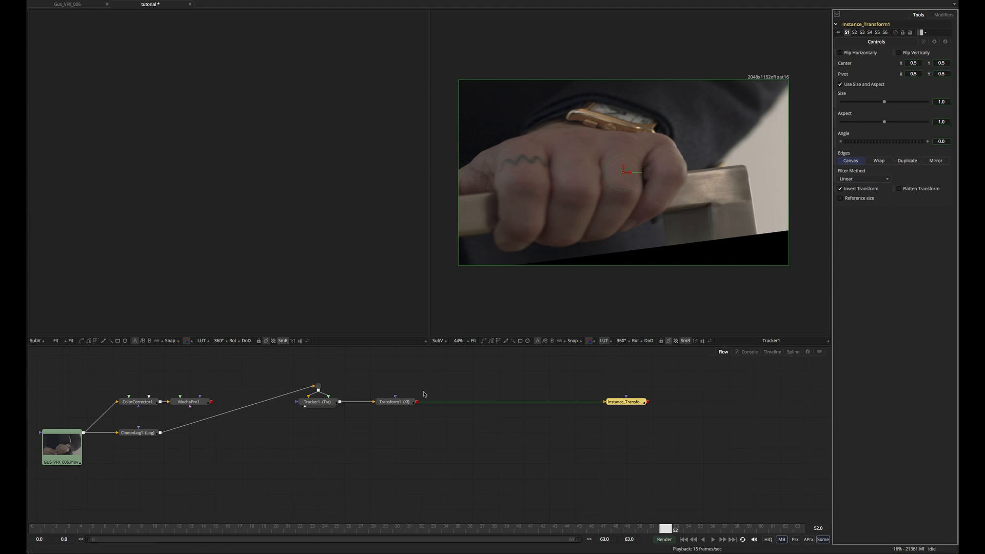
# Connect Transform1's output to Instance_Transform1 and show the instance in the second viewer.
pyautogui.moveTo(416, 401); pyautogui.dragTo(607, 405)
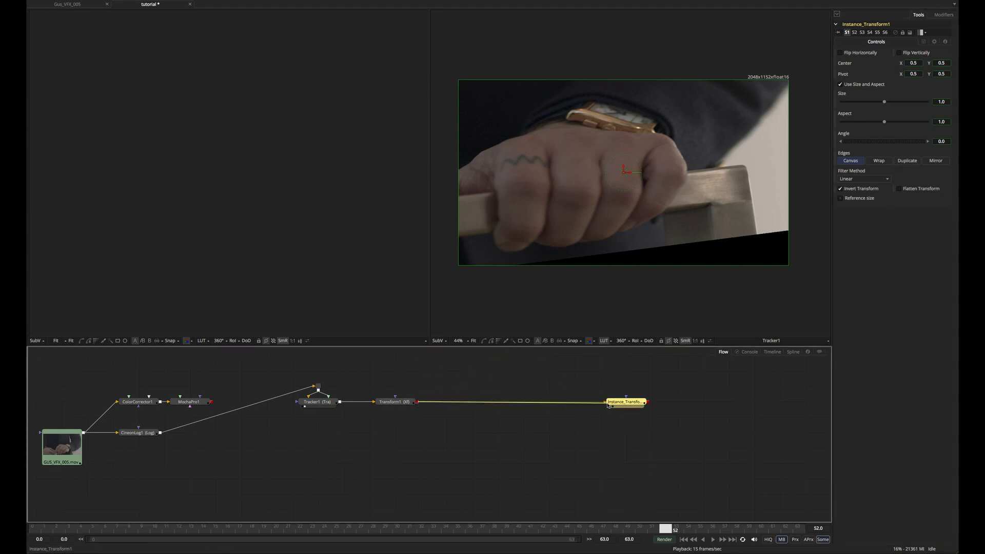
pyautogui.moveTo(417, 404); pyautogui.dragTo(608, 403)
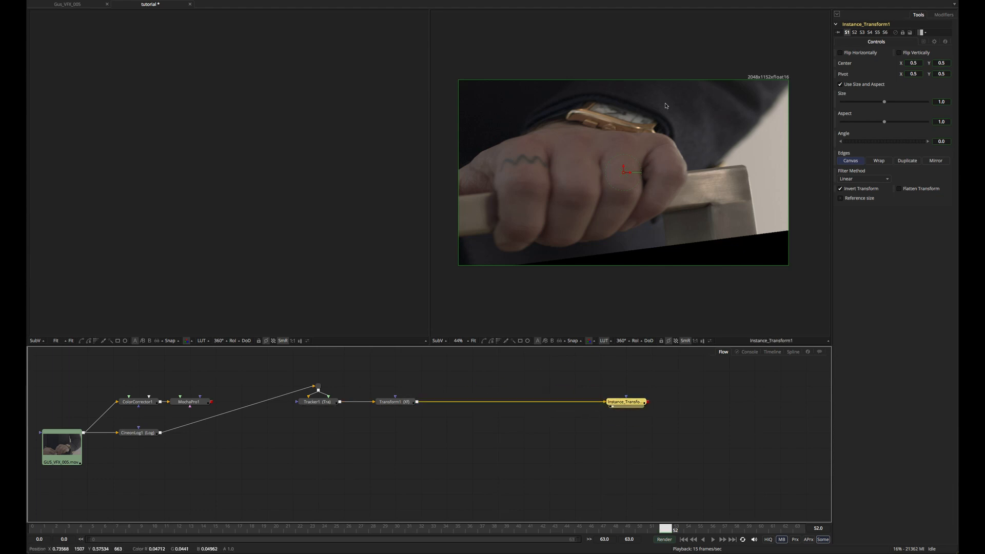
pyautogui.click(367, 442)
# Turn off Use Size and Aspect on Transform1 and reduce its X Size to 0.7726.
pyautogui.click(395, 402)
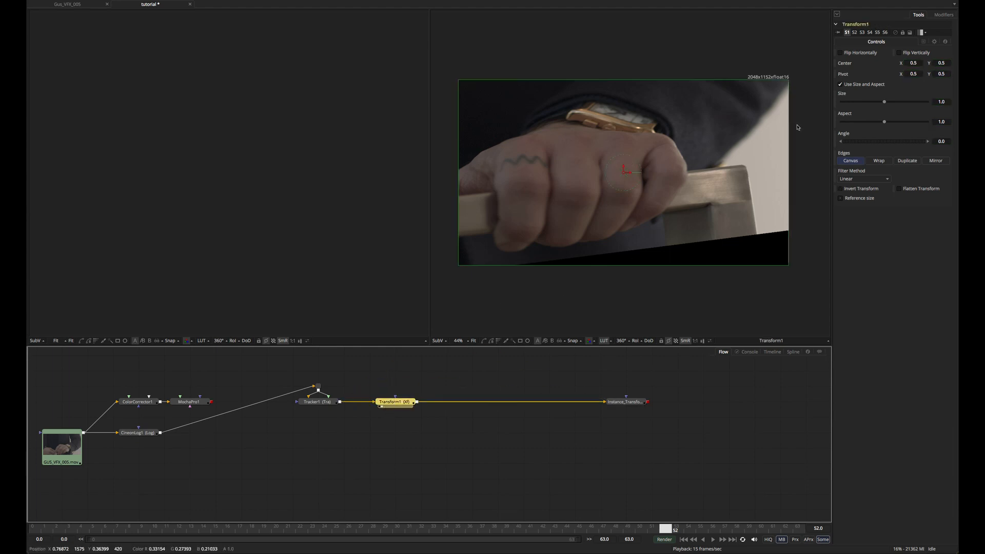
pyautogui.click(841, 84)
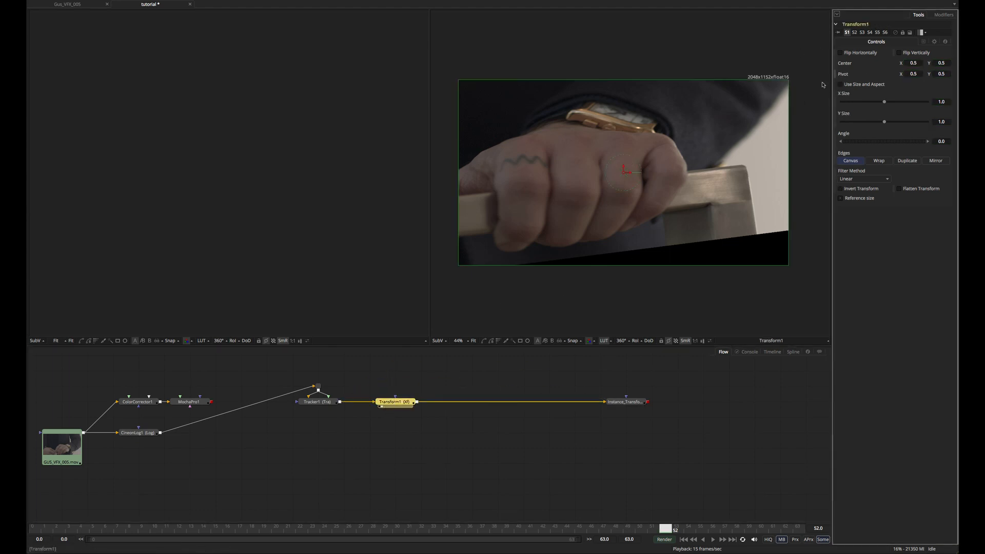
pyautogui.moveTo(885, 103); pyautogui.dragTo(780, 99)
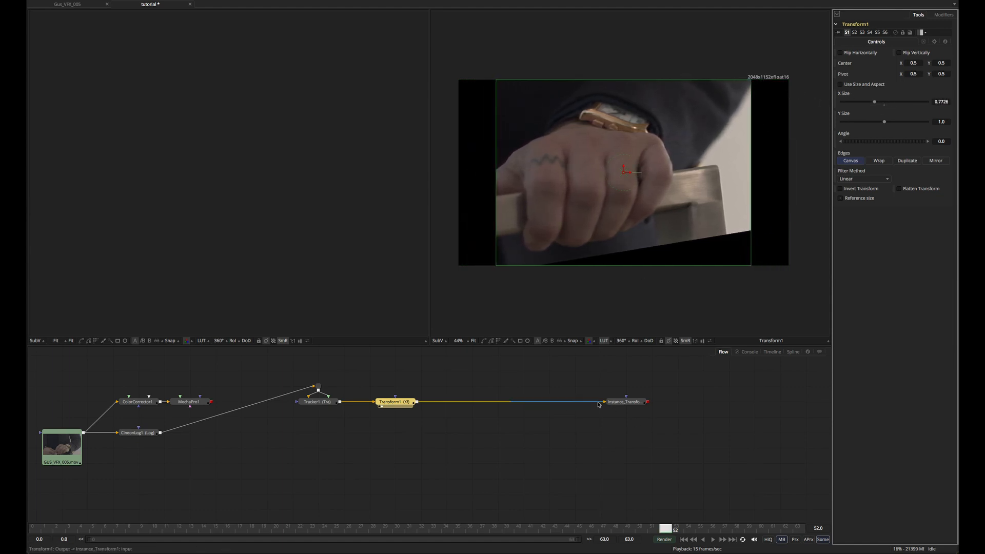
# Compare the outputs of Tracker1 and Instance_Transform1 by showing them alternately in the second viewer.
pyautogui.moveTo(635, 405); pyautogui.dragTo(637, 155)
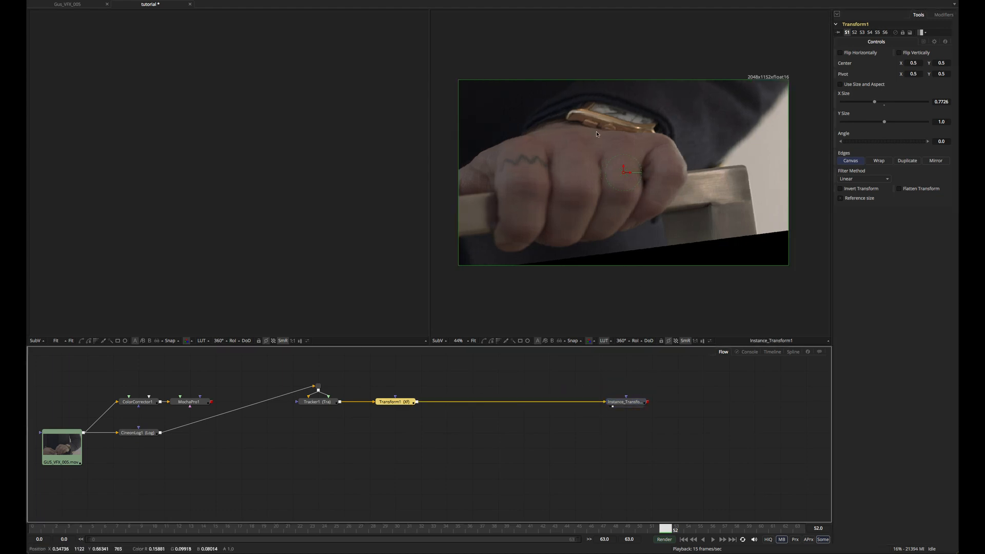
pyautogui.moveTo(317, 402); pyautogui.dragTo(636, 175)
pyautogui.moveTo(638, 405); pyautogui.dragTo(487, 287)
pyautogui.moveTo(556, 158); pyautogui.dragTo(590, 161)
pyautogui.click(596, 396)
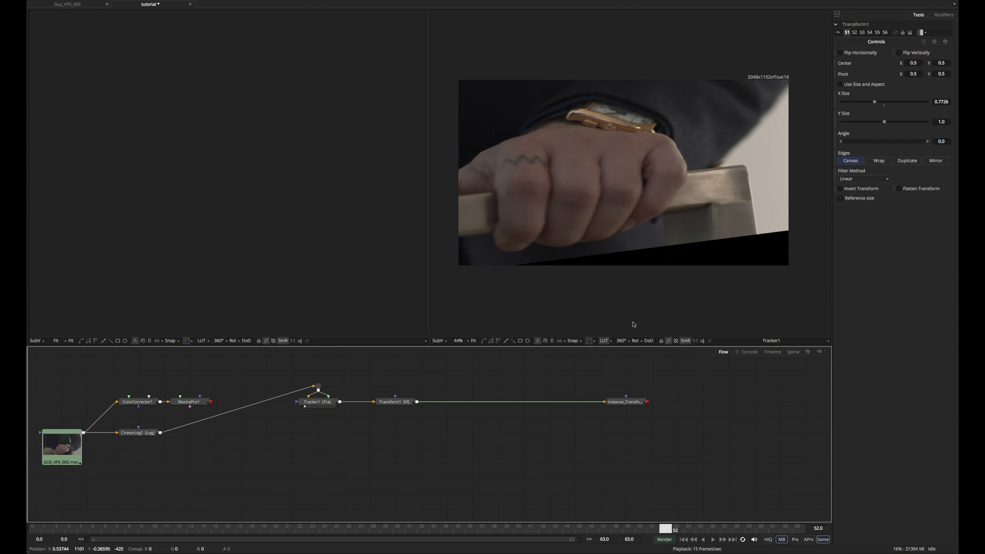
pyautogui.click(636, 405)
pyautogui.moveTo(656, 163); pyautogui.dragTo(626, 166)
# Move Transform1 closer to Tracker1, go to frame 60, and show CineonLog1 in the first viewer with the LUT enabled.
pyautogui.moveTo(398, 398); pyautogui.dragTo(373, 396)
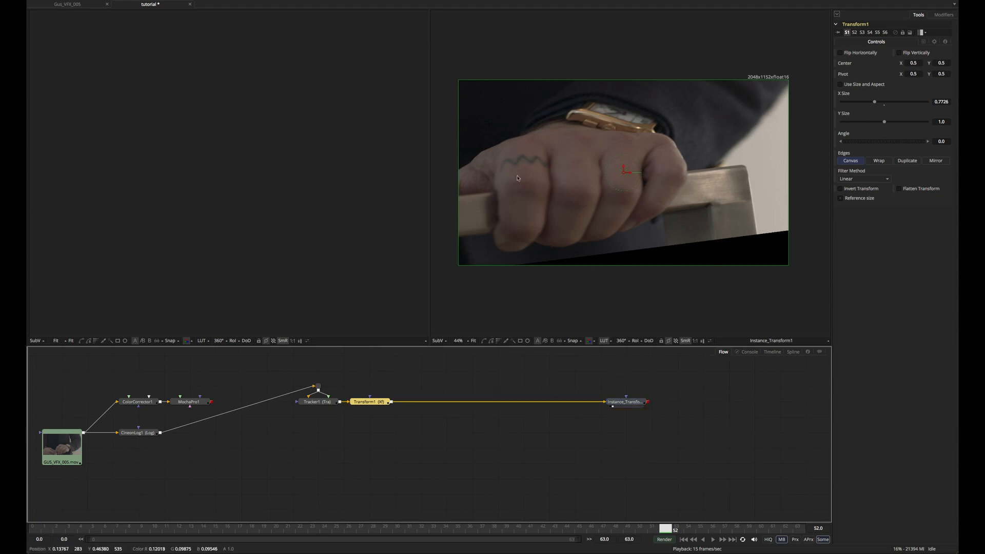
pyautogui.moveTo(665, 532); pyautogui.dragTo(769, 485)
pyautogui.moveTo(277, 413); pyautogui.dragTo(291, 388)
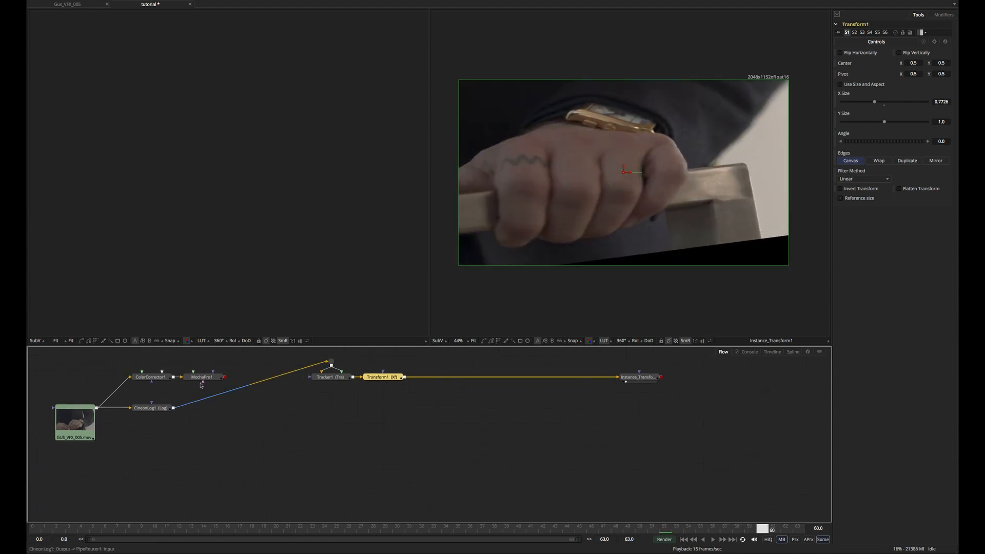
pyautogui.moveTo(160, 406); pyautogui.dragTo(197, 183)
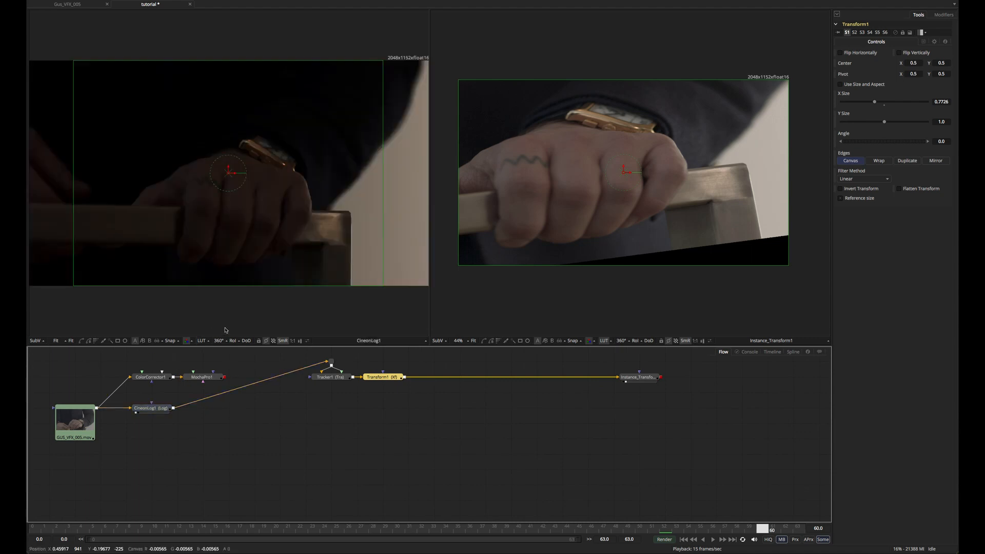
pyautogui.click(201, 340)
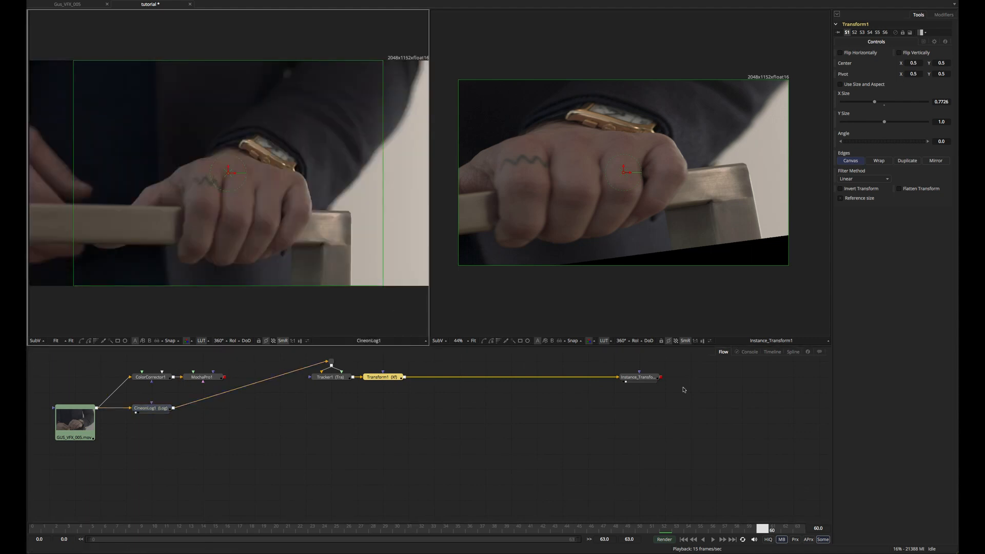
# Copy Tracker1 with its pipe router and place the pasted pair just after Instance_Transform1.
pyautogui.moveTo(691, 373); pyautogui.dragTo(654, 359)
pyautogui.moveTo(248, 362); pyautogui.dragTo(317, 421)
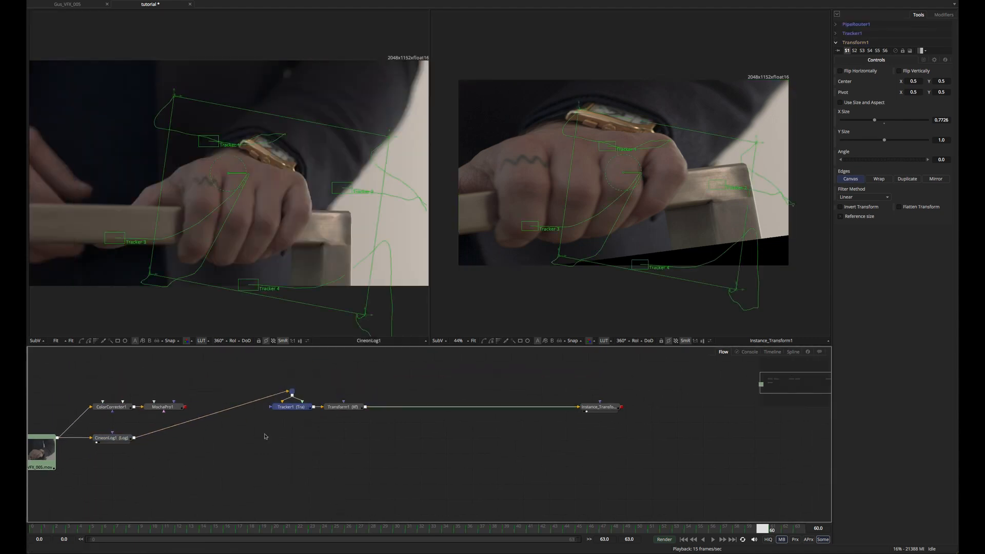
pyautogui.moveTo(282, 374); pyautogui.dragTo(319, 431)
pyautogui.click(653, 408)
pyautogui.hotkey('ctrl', 'v')
pyautogui.moveTo(658, 391); pyautogui.dragTo(615, 390)
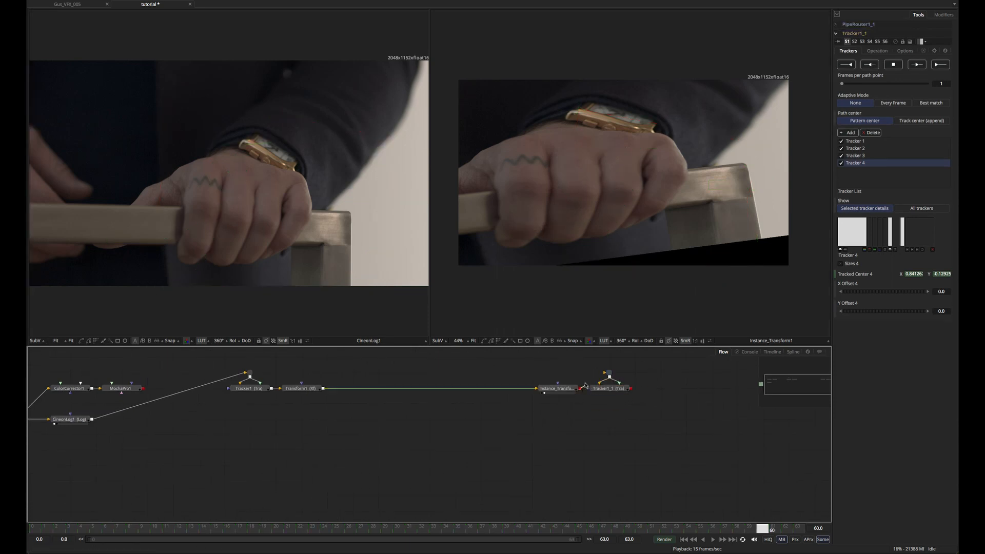
# Connect Instance_Transform1 to the pasted pipe router and show Tracker1_1 in the second viewer.
pyautogui.moveTo(604, 374)
pyautogui.mouseDown()
pyautogui.moveTo(631, 361)
pyautogui.moveTo(638, 313)
pyautogui.mouseUp()
pyautogui.click(660, 374)
pyautogui.click(618, 389)
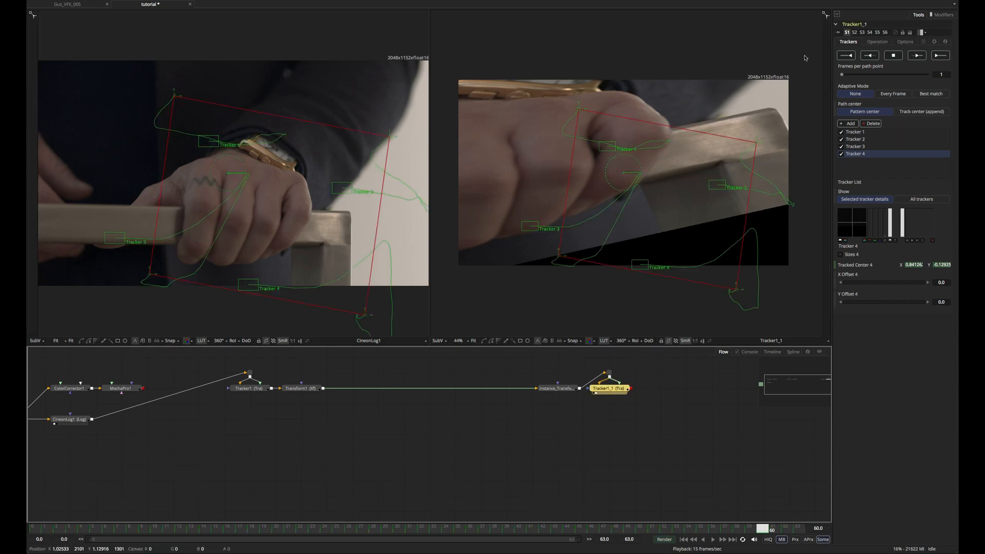
# Set Tracker1_1's operation to Corner Positioning and check the unstabilised result by scrubbing back to frame 48.
pyautogui.click(877, 42)
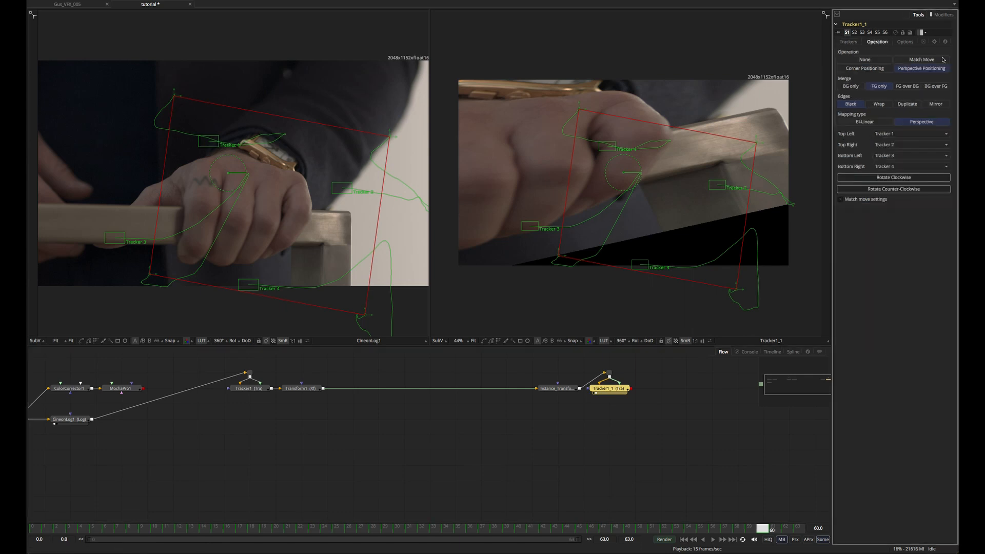
pyautogui.click(873, 69)
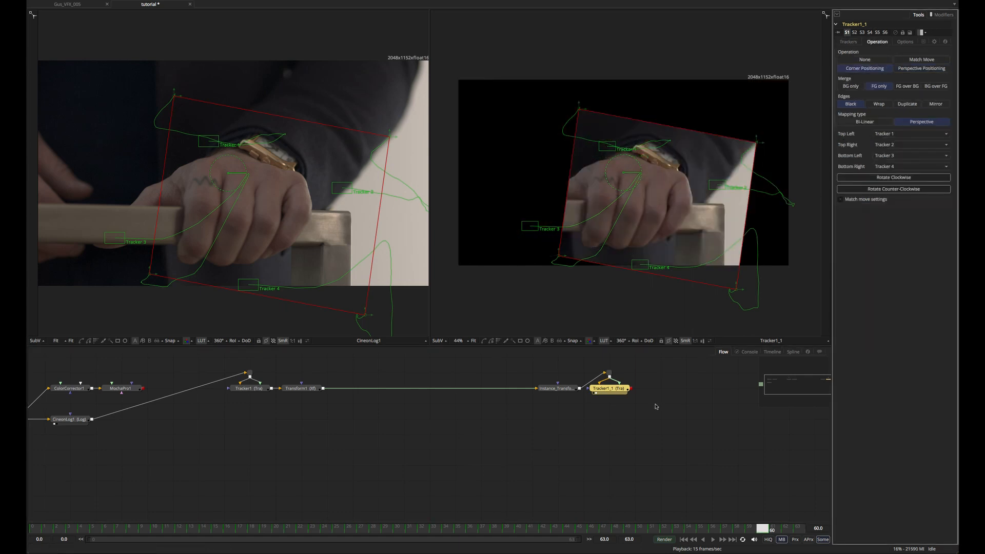
pyautogui.moveTo(775, 528); pyautogui.dragTo(619, 496)
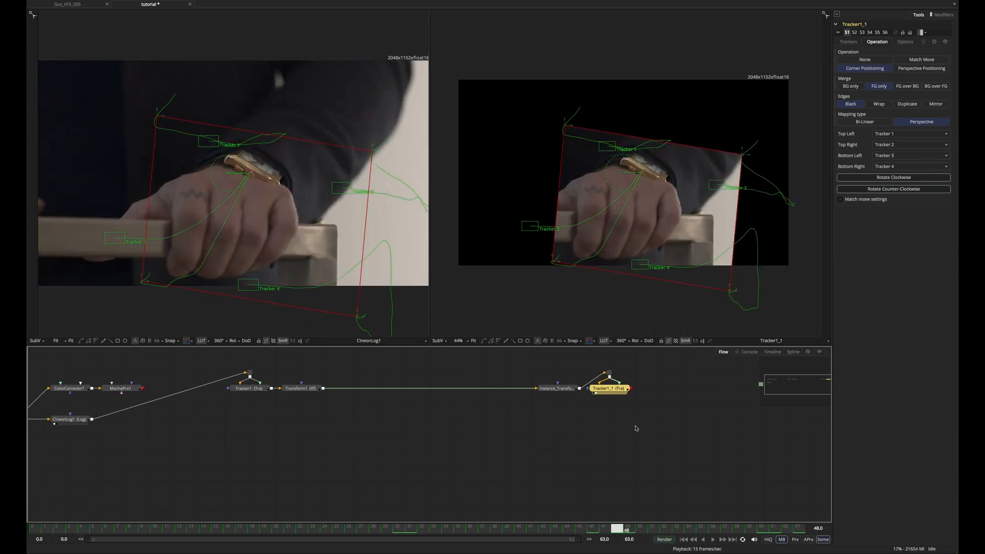
pyautogui.click(635, 427)
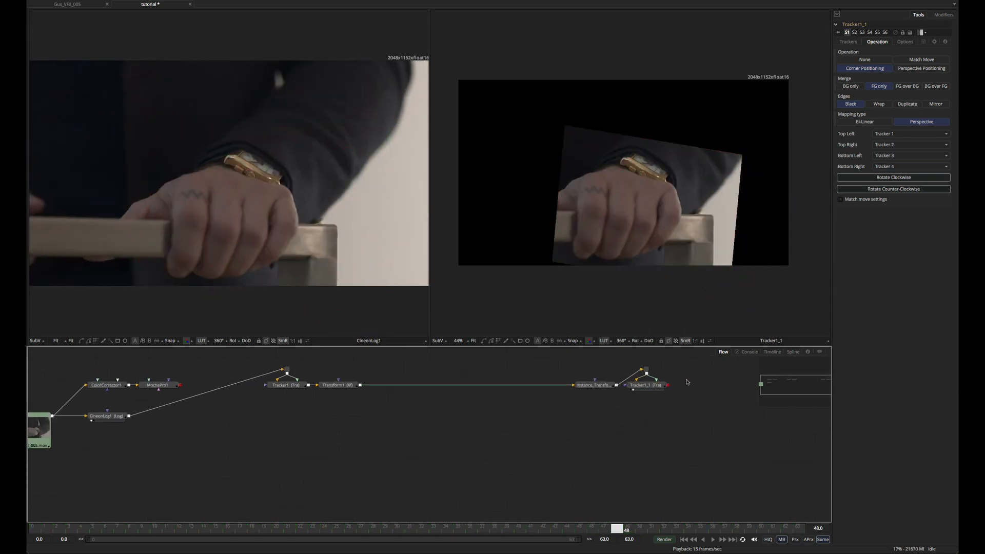
# Add a Merge node with CineonLog1 as background and Tracker1_1 as foreground, and show it in the second viewer.
pyautogui.hotkey('shift', 'space')
pyautogui.write('mrg')
pyautogui.press('Return')
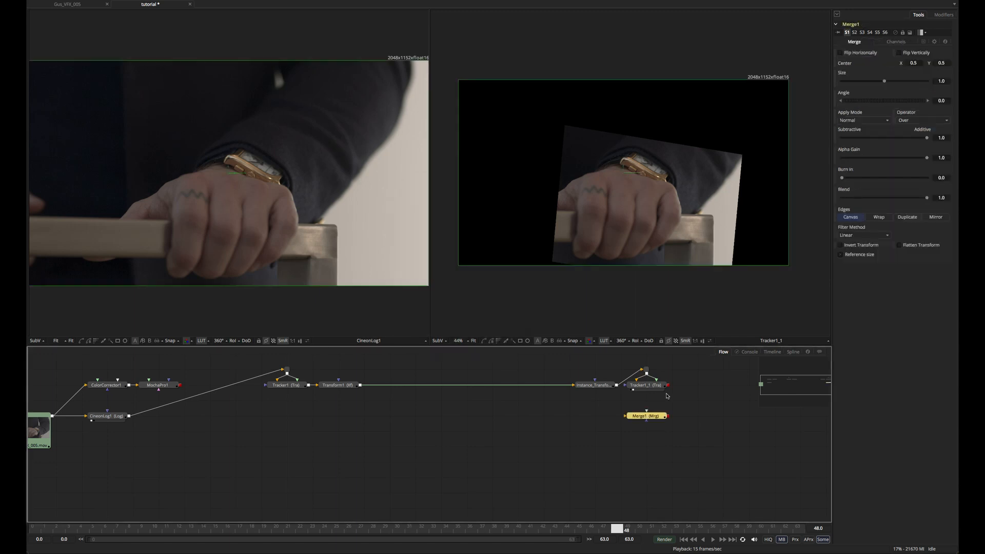
pyautogui.moveTo(129, 416); pyautogui.dragTo(645, 417)
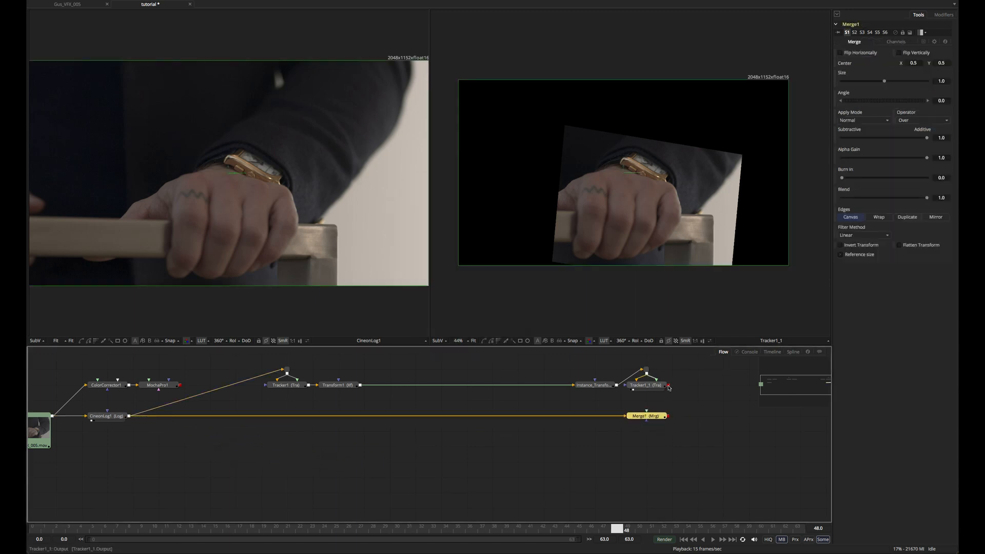
pyautogui.moveTo(665, 385); pyautogui.dragTo(647, 415)
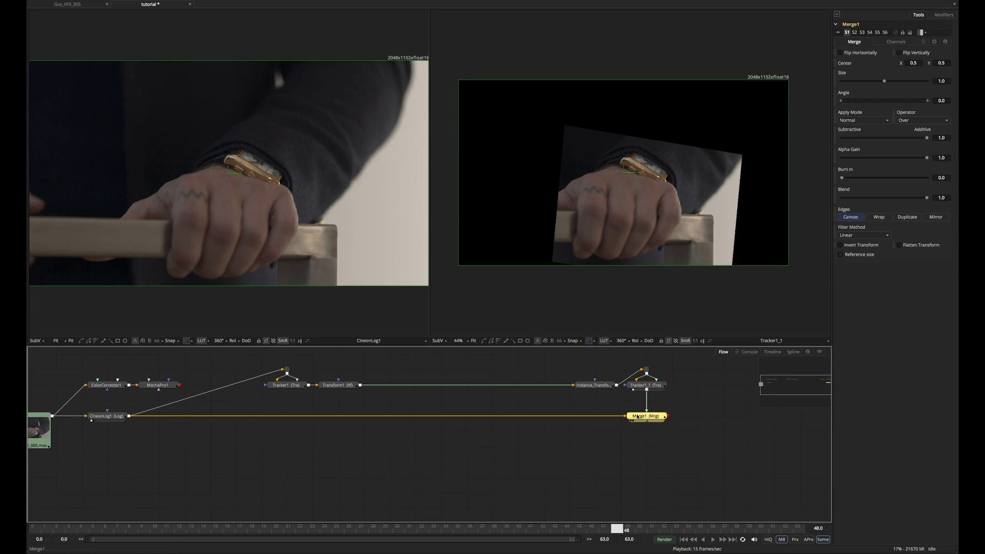
pyautogui.press('2')
pyautogui.click(690, 395)
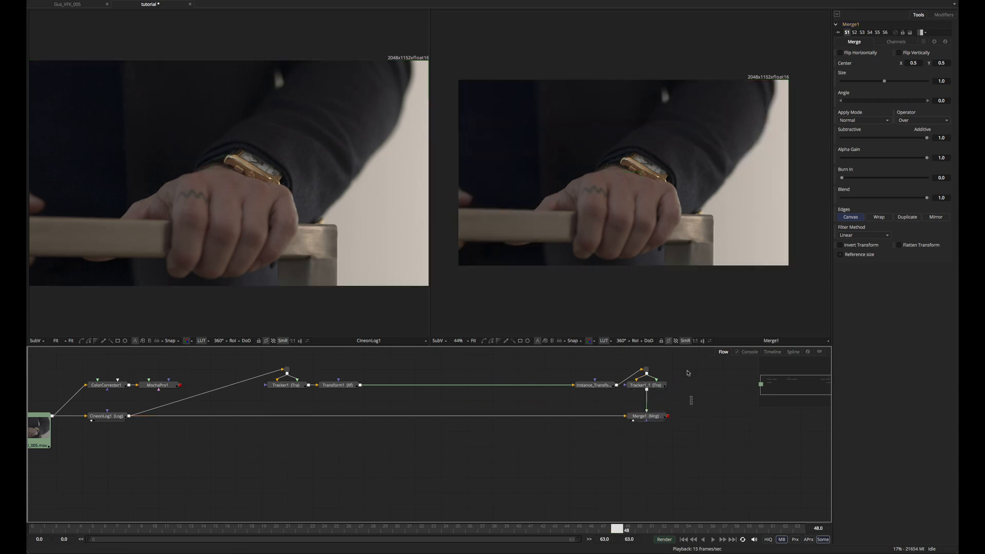
# Move the tracker and transform nodes higher above the CineonLog1 to Merge1 line, and show Transform1 in the second viewer.
pyautogui.click(280, 206)
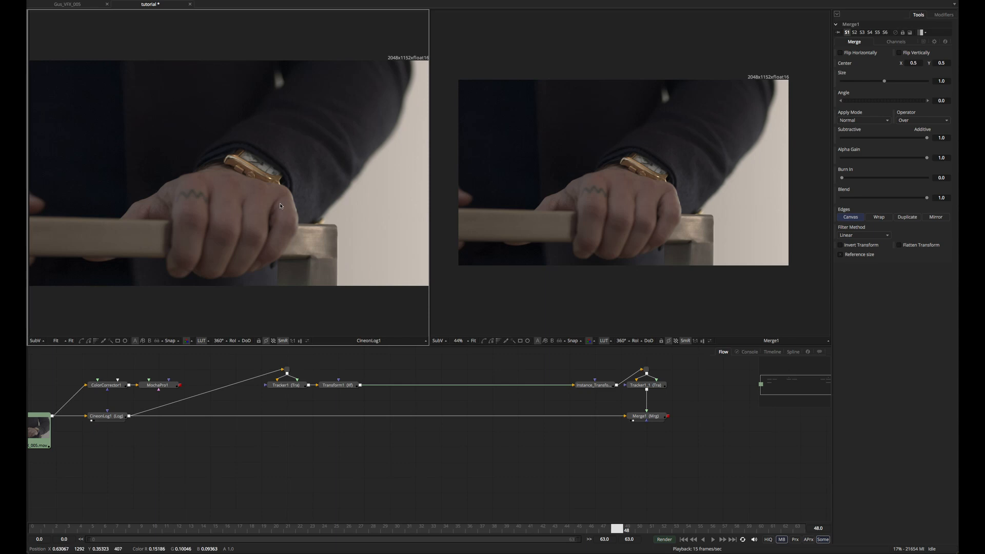
pyautogui.click(624, 207)
pyautogui.hotkey('ctrl', 'f')
pyautogui.click(319, 152)
pyautogui.scroll(-3, 319, 152)
pyautogui.moveTo(399, 398); pyautogui.dragTo(391, 433)
pyautogui.moveTo(572, 471); pyautogui.dragTo(624, 435)
pyautogui.moveTo(430, 382); pyautogui.dragTo(393, 447)
pyautogui.moveTo(262, 366); pyautogui.dragTo(668, 379)
pyautogui.moveTo(489, 443); pyautogui.dragTo(478, 479)
pyautogui.click(474, 374)
pyautogui.moveTo(568, 200); pyautogui.dragTo(579, 205)
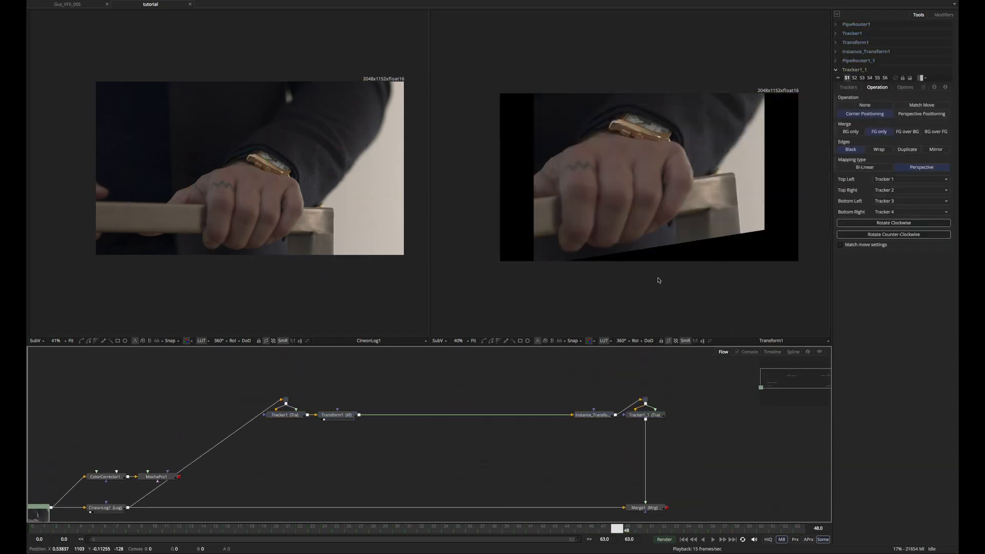
# Save the composition and inspect the stabilised tattoo around frames 61 and 63, ending on frame 63.
pyautogui.click(659, 280)
pyautogui.hotkey('ctrl', 'f')
pyautogui.hotkey('ctrl', 's')
pyautogui.moveTo(618, 532); pyautogui.dragTo(816, 477)
pyautogui.scroll(2, 556, 177)
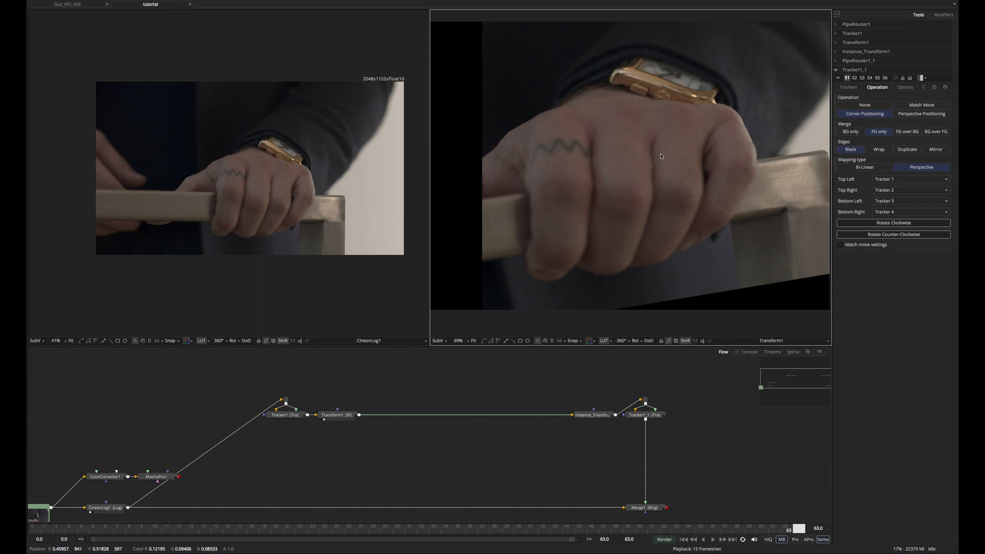
pyautogui.moveTo(793, 529); pyautogui.dragTo(772, 508)
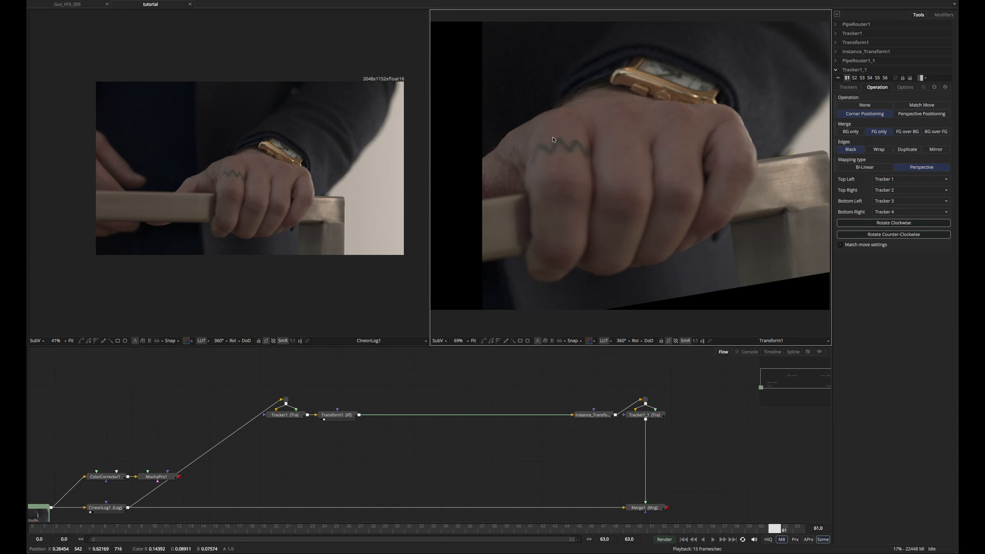
pyautogui.moveTo(783, 529)
pyautogui.mouseDown()
pyautogui.moveTo(254, 531)
pyautogui.moveTo(807, 531)
pyautogui.moveTo(276, 531)
pyautogui.moveTo(683, 516)
pyautogui.moveTo(718, 526)
pyautogui.moveTo(516, 525)
pyautogui.moveTo(798, 529)
pyautogui.mouseUp()
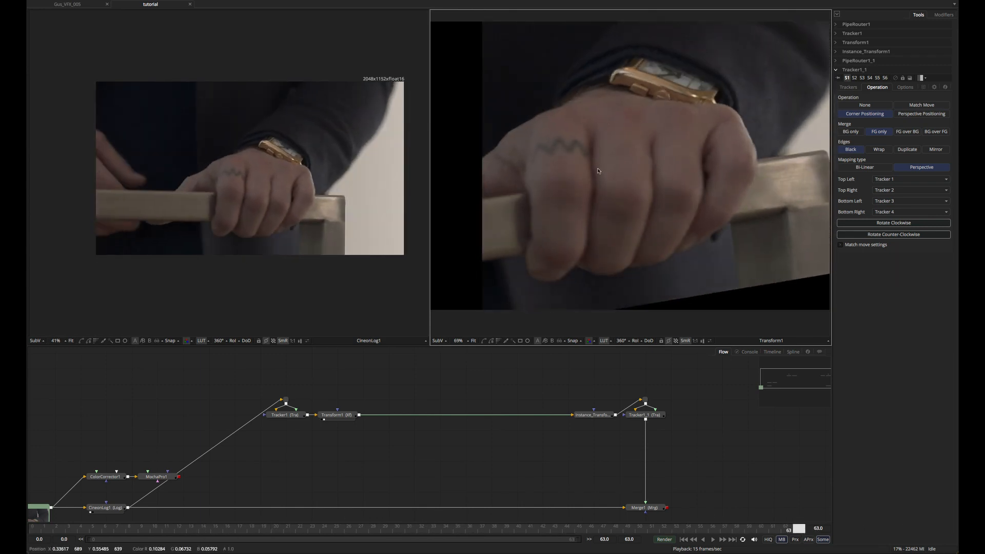
# Move Instance_Transform1, Tracker1_1 with its pipe router, and Merge1 farther from Transform1 to widen the gap in the flow.
pyautogui.moveTo(567, 109); pyautogui.dragTo(562, 115)
pyautogui.moveTo(482, 410); pyautogui.dragTo(460, 413)
pyautogui.moveTo(590, 461); pyautogui.dragTo(534, 440)
pyautogui.moveTo(494, 368); pyautogui.dragTo(616, 497)
pyautogui.moveTo(522, 400); pyautogui.dragTo(597, 400)
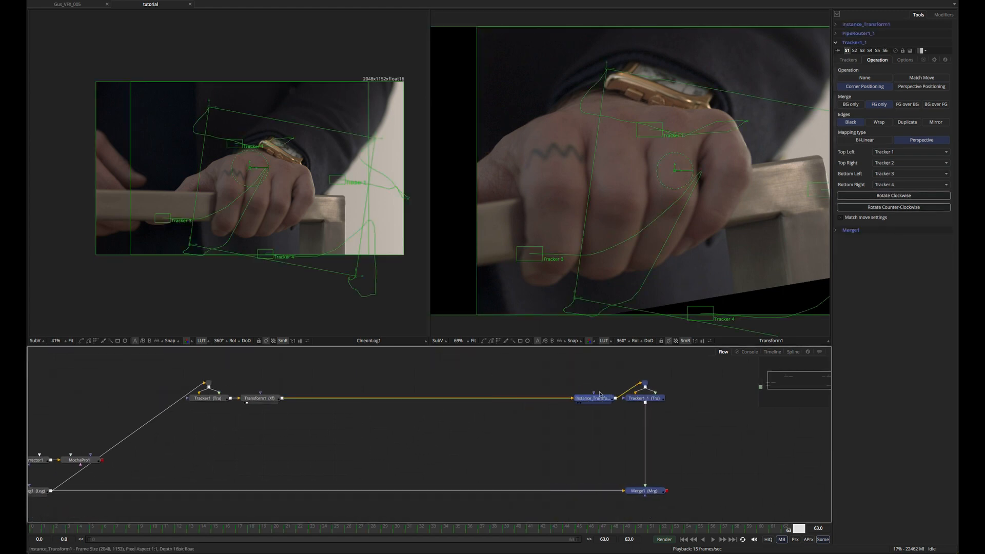
pyautogui.click(432, 404)
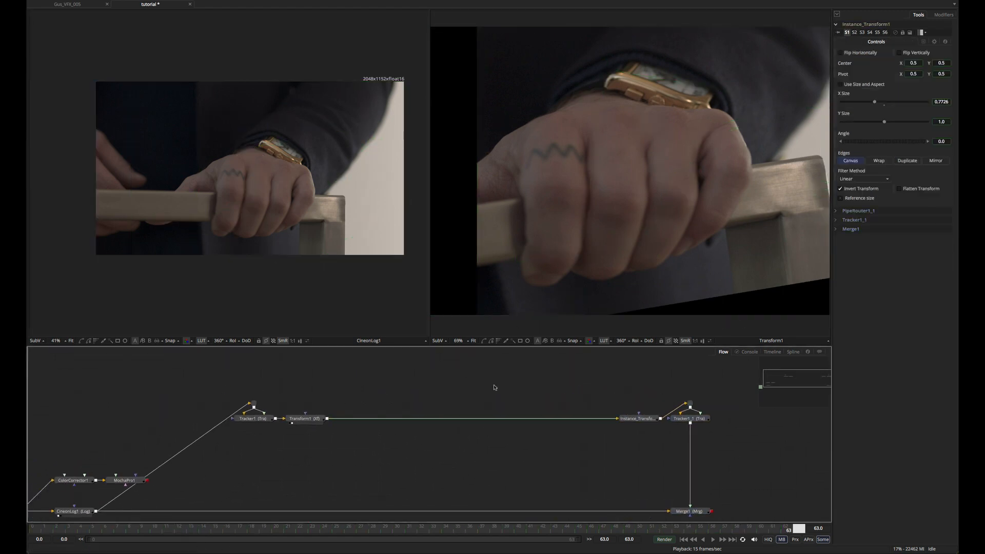
pyautogui.moveTo(366, 404); pyautogui.dragTo(364, 400)
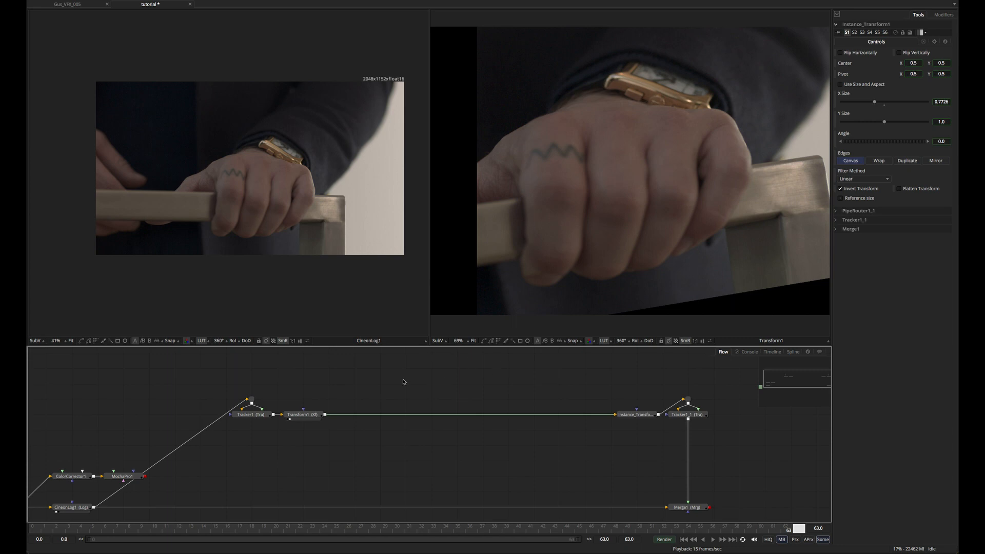
# Add the Patch node group to the flow above the gap between Transform1 and Instance_Transform1.
pyautogui.moveTo(380, 391); pyautogui.dragTo(403, 415)
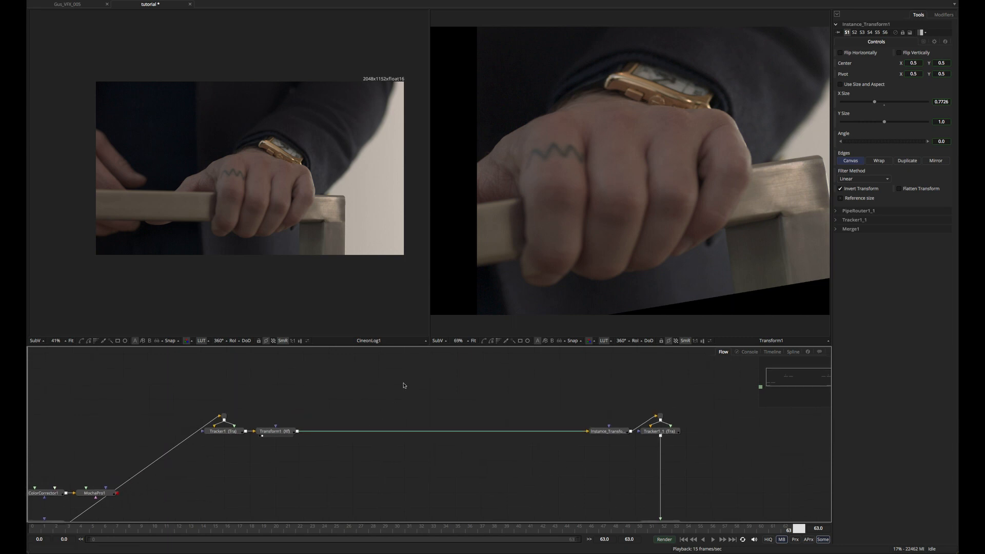
pyautogui.hotkey('ctrl', 'space')
pyautogui.press('Escape')
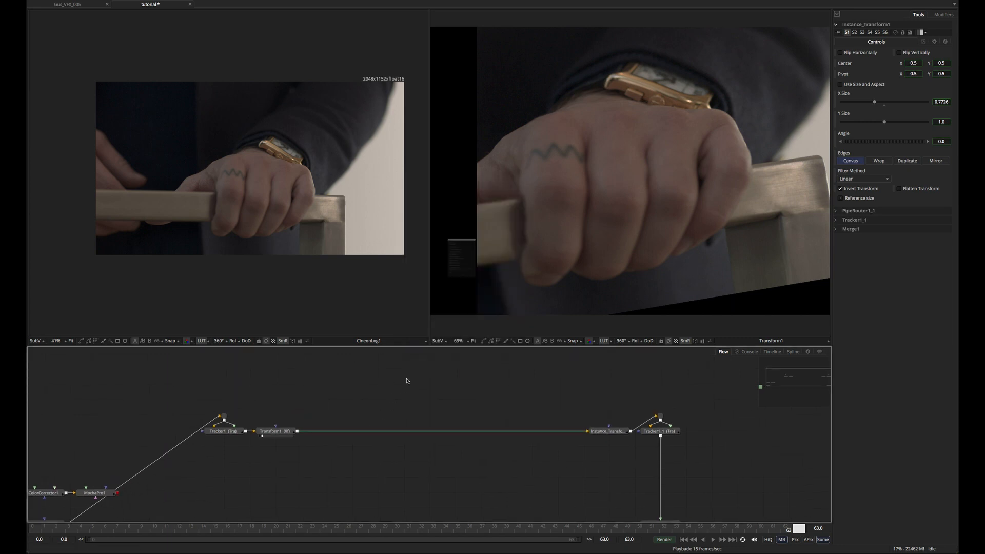
pyautogui.hotkey('ctrl', 'space')
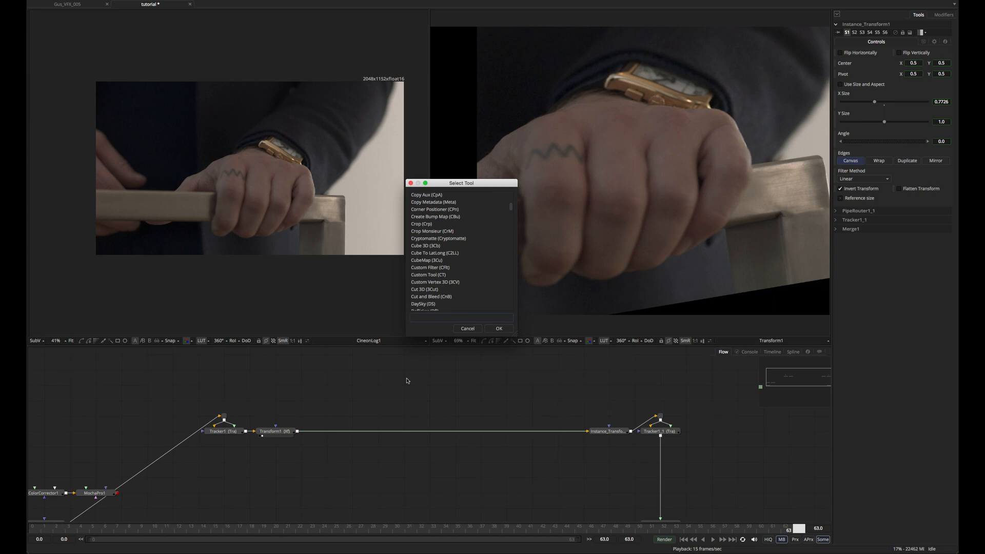
pyautogui.write('pat')
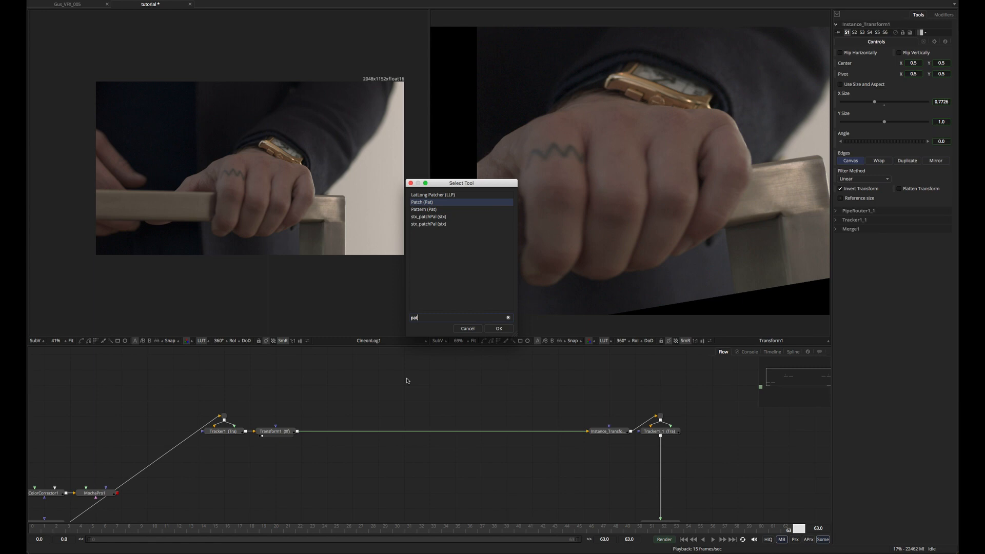
pyautogui.press('Return')
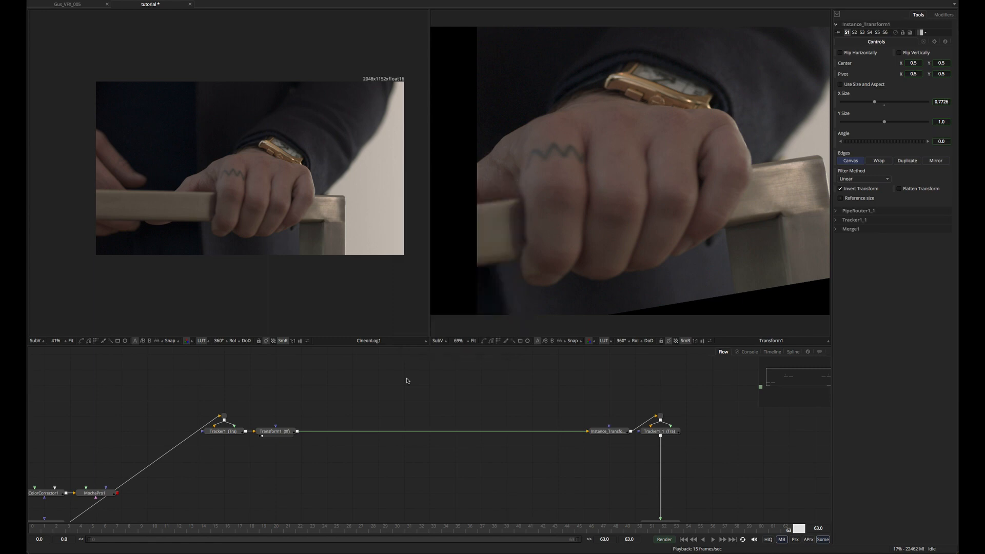
pyautogui.moveTo(453, 416); pyautogui.dragTo(440, 362)
pyautogui.click(430, 360)
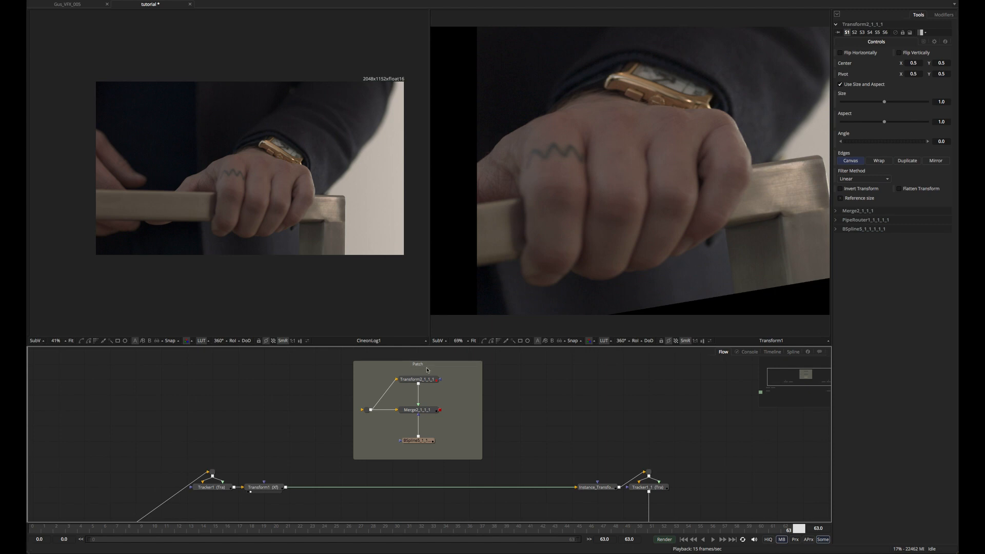
# Examine the settings of the pipe router, Transform, Merge and BSpline nodes inside the Patch group.
pyautogui.click(368, 410)
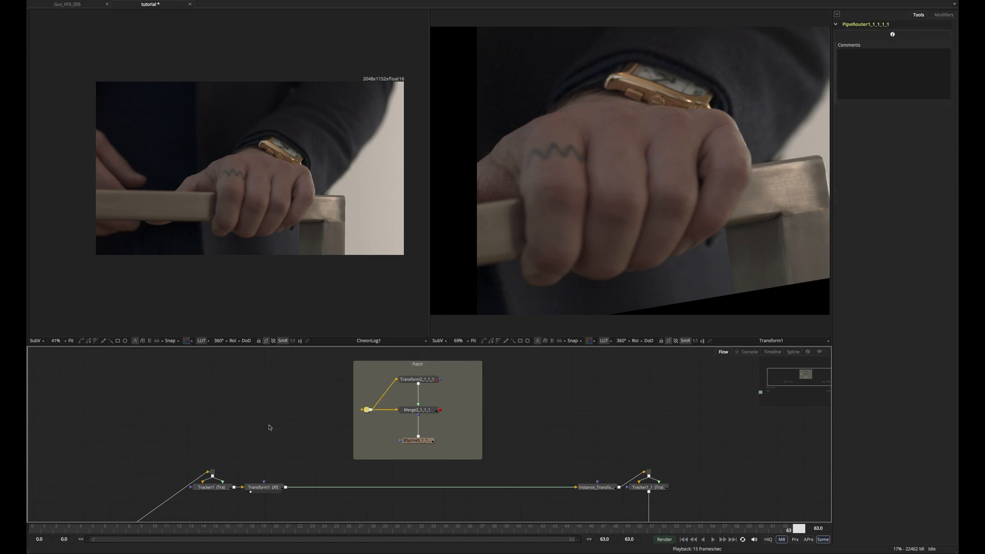
pyautogui.click(410, 380)
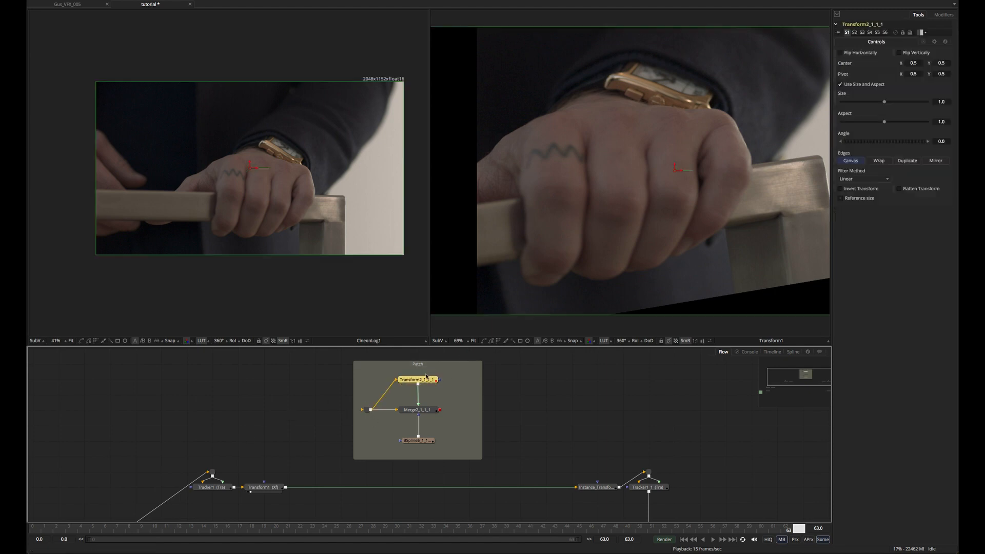
pyautogui.click(416, 410)
pyautogui.click(416, 440)
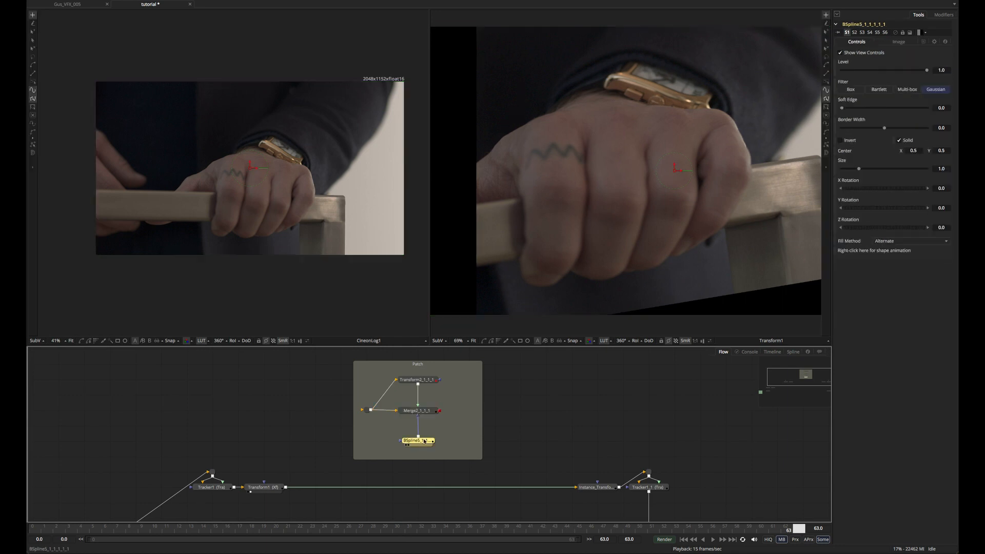
pyautogui.moveTo(506, 419)
pyautogui.mouseDown()
pyautogui.moveTo(525, 402)
pyautogui.moveTo(523, 417)
pyautogui.mouseUp()
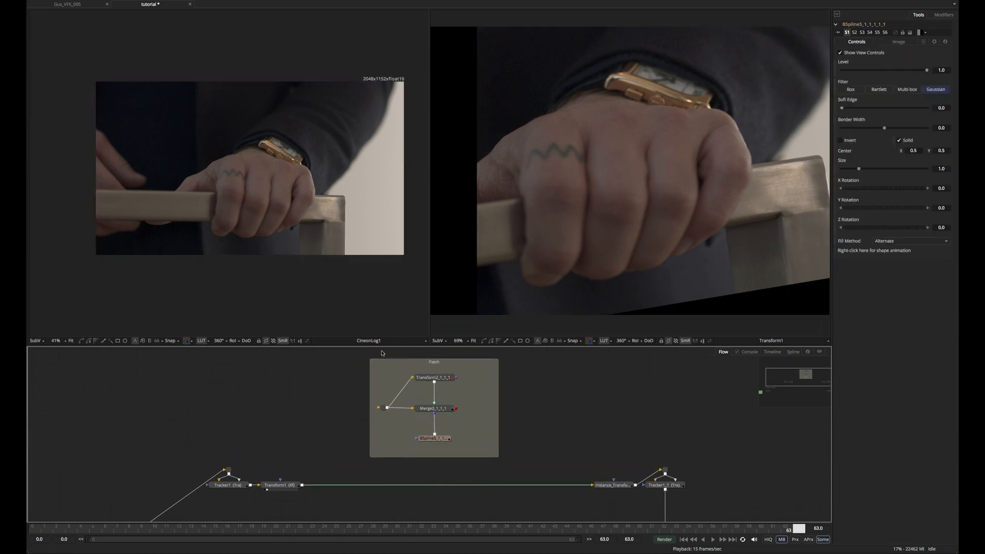
# Wire the Patch group between Transform1 and Instance_Transform1, and show its Merge node in the second viewer.
pyautogui.moveTo(395, 359); pyautogui.dragTo(366, 439)
pyautogui.scroll(-2, 366, 440)
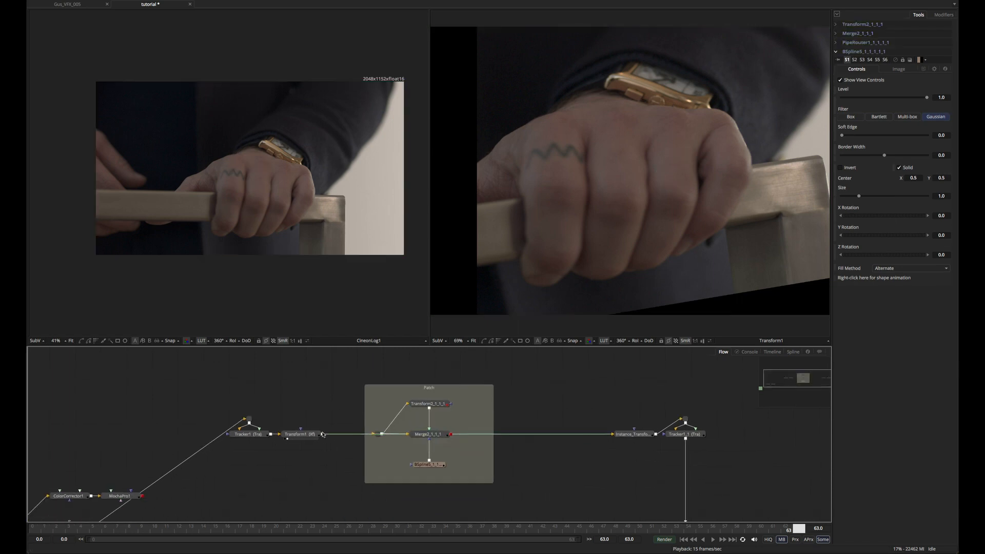
pyautogui.moveTo(323, 434); pyautogui.dragTo(373, 435)
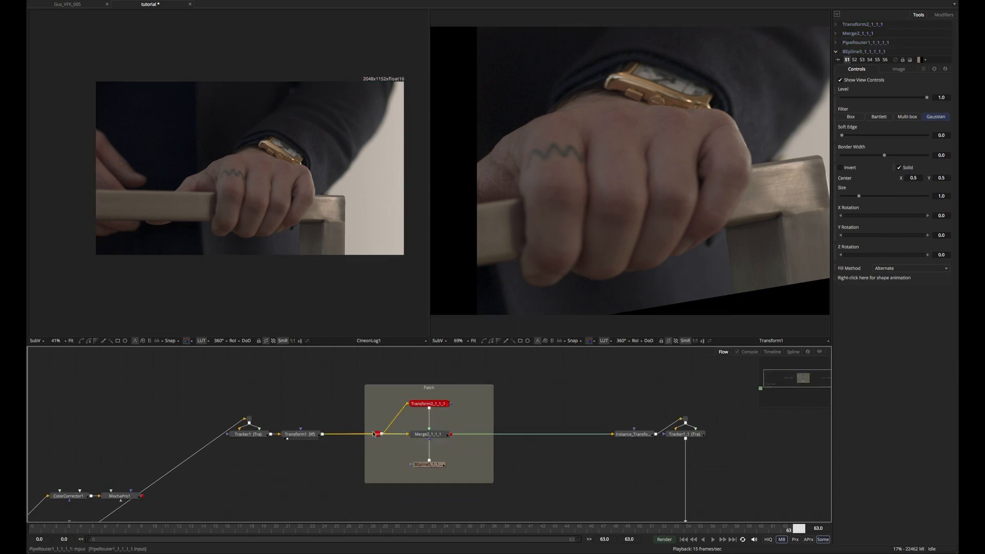
pyautogui.moveTo(444, 435); pyautogui.dragTo(639, 139)
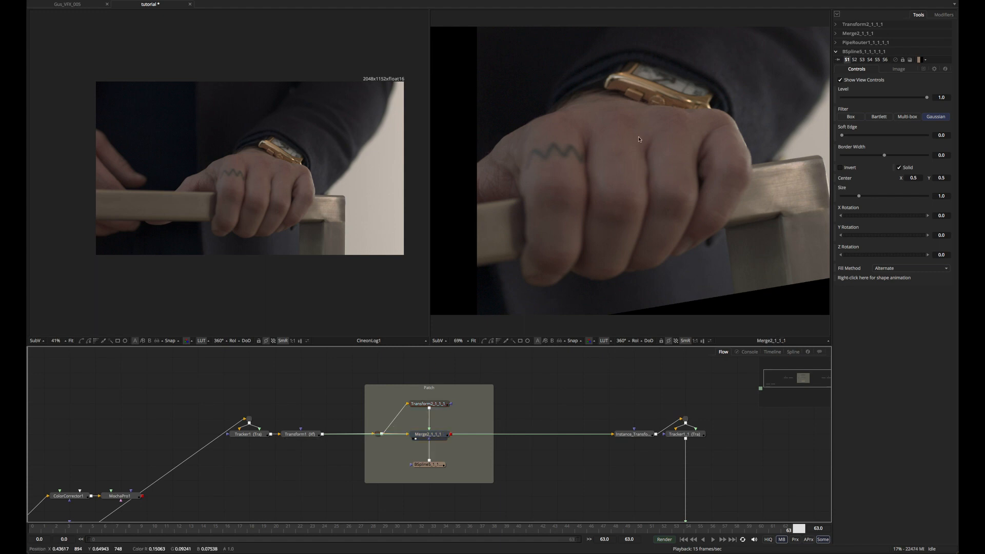
# Draw a closed BSpline mask shape around the tattoo on the hand at frame 63.
pyautogui.click(430, 464)
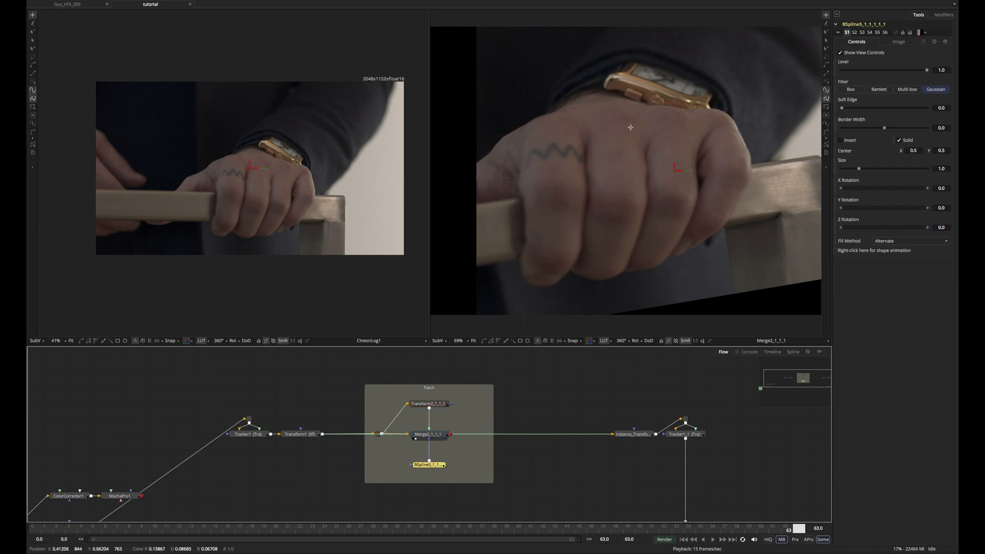
pyautogui.moveTo(725, 189); pyautogui.dragTo(700, 180)
pyautogui.scroll(-5, 662, 199)
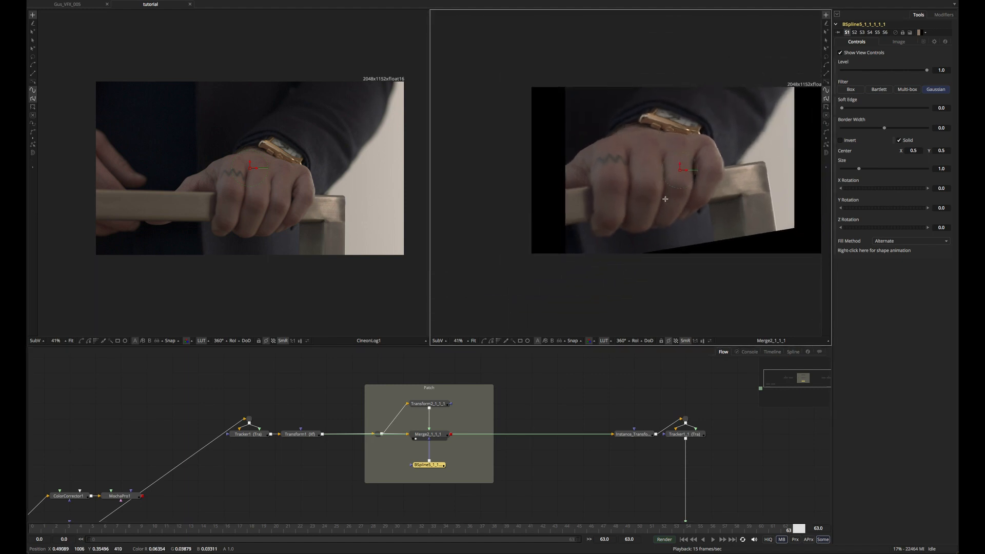
pyautogui.scroll(4, 658, 200)
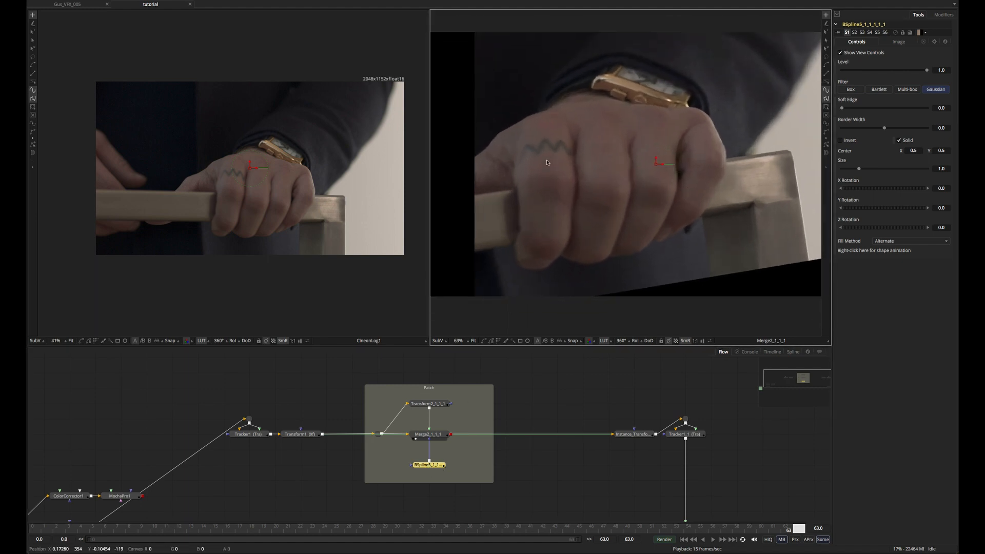
pyautogui.click(430, 467)
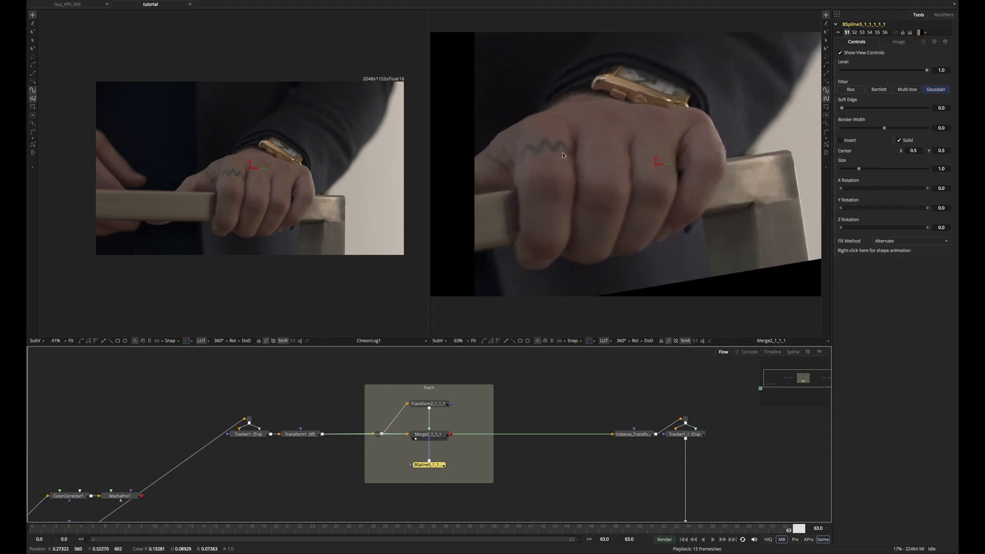
pyautogui.click(516, 139)
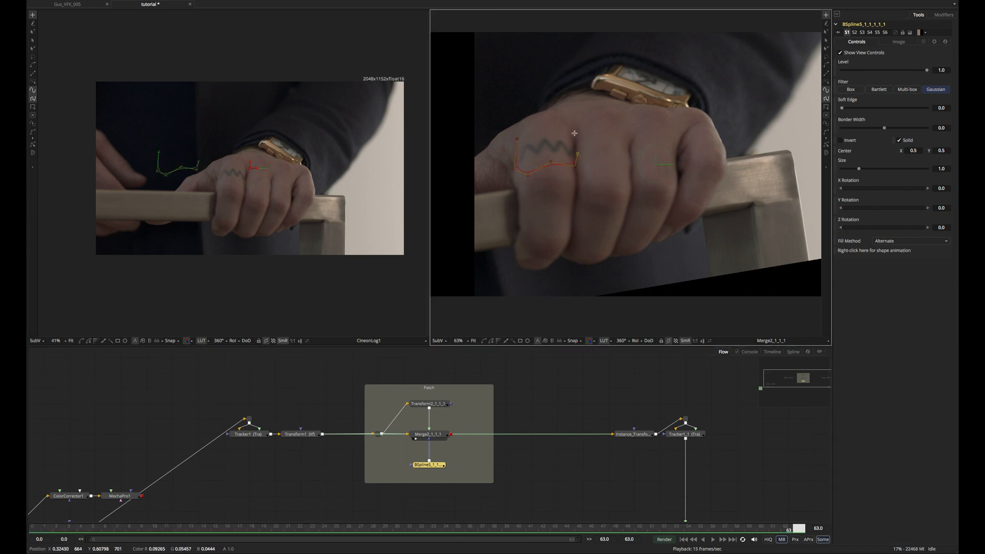
pyautogui.hotkey('shift', 'c')
# Reshape the lower edge of the BSpline mask by adjusting its control points below and beside the tattoo.
pyautogui.moveTo(533, 147); pyautogui.dragTo(509, 173)
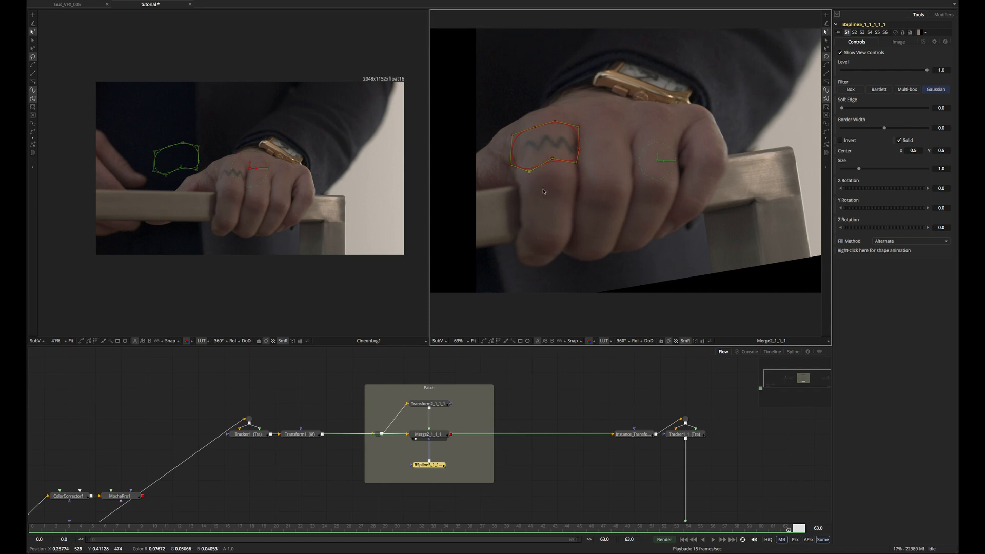
pyautogui.moveTo(529, 171); pyautogui.dragTo(561, 192)
pyautogui.press('Left')
pyautogui.press('Left')
pyautogui.moveTo(543, 146); pyautogui.dragTo(566, 173)
pyautogui.moveTo(497, 155); pyautogui.dragTo(519, 175)
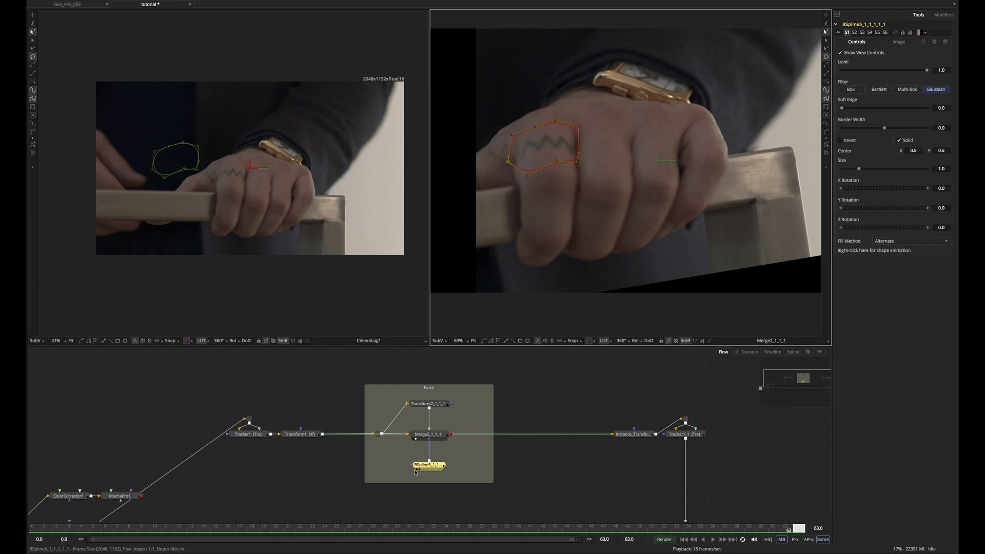
# Offset the Patch group's Transform to a center of about X 0.375, Y 0.529, covering the tattoo with clean skin.
pyautogui.click(442, 403)
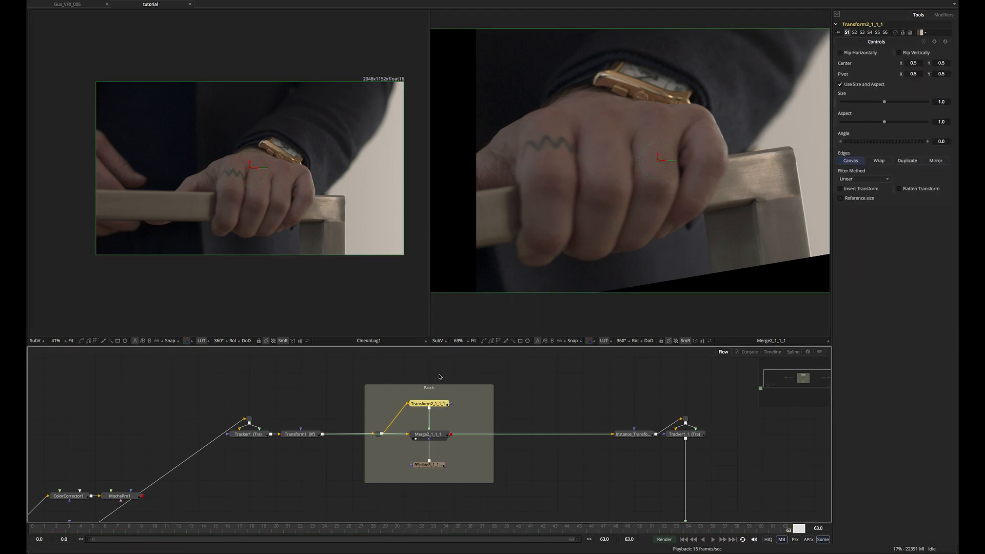
pyautogui.moveTo(656, 163); pyautogui.dragTo(601, 150)
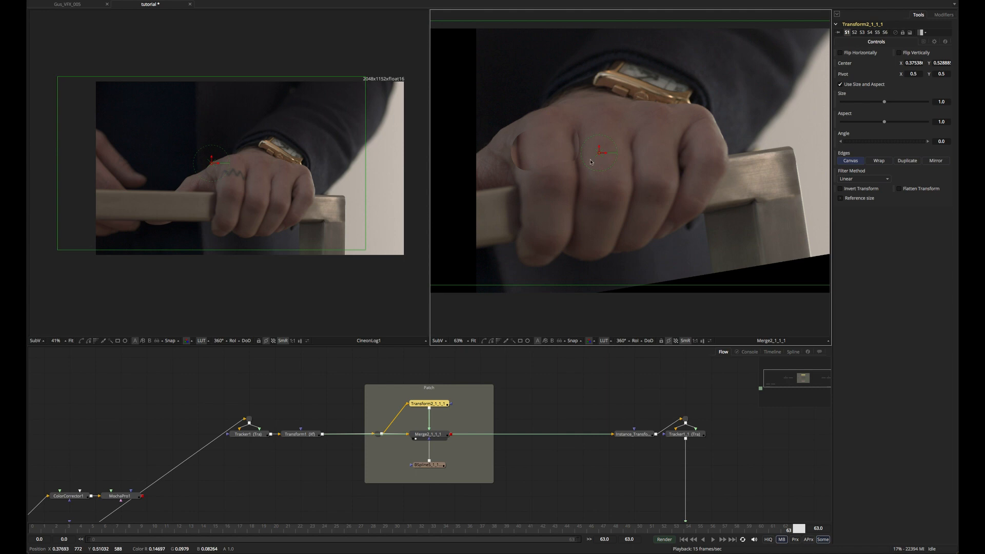
pyautogui.scroll(1, 549, 183)
pyautogui.scroll(1, 568, 144)
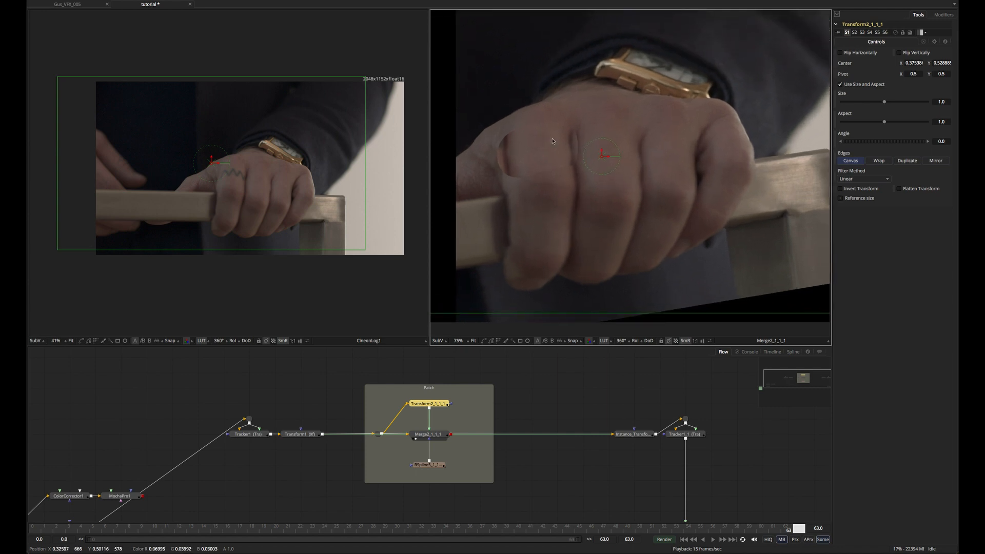
pyautogui.moveTo(573, 167); pyautogui.dragTo(599, 163)
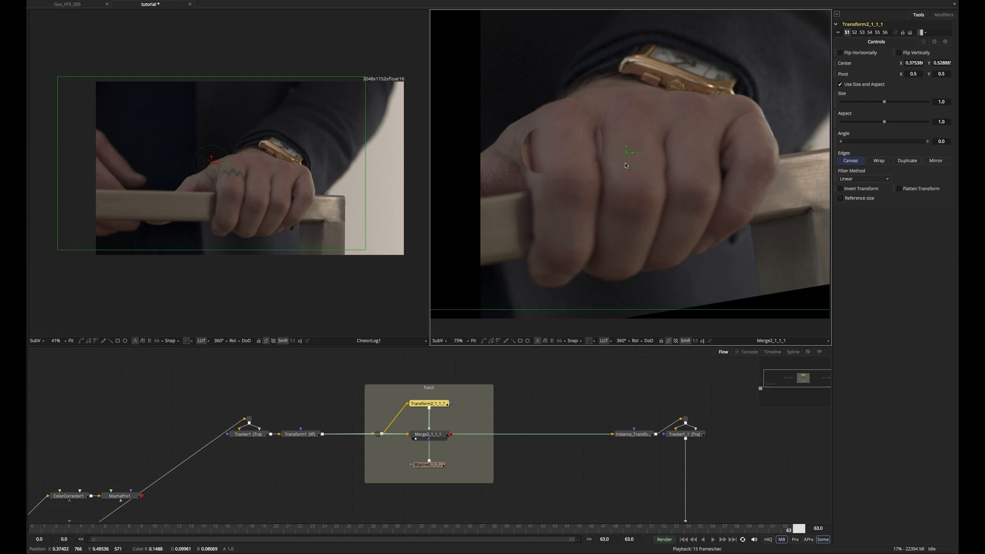
# Move the Transform's pivot to about X 0.393, Y 0.521, scale it to 1.1333, and shift its center to about X 0.370.
pyautogui.moveTo(625, 155); pyautogui.dragTo(564, 149)
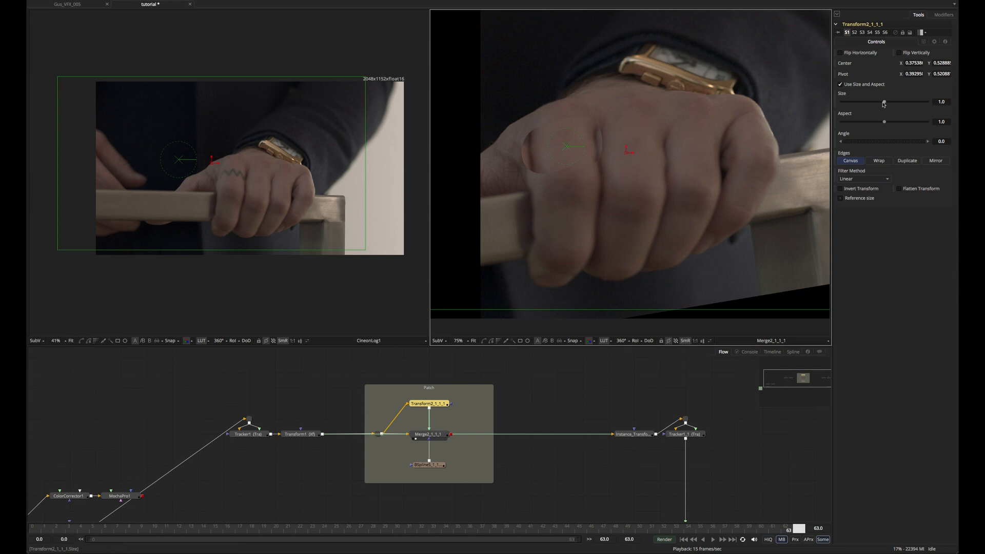
pyautogui.moveTo(885, 103); pyautogui.dragTo(900, 106)
pyautogui.moveTo(634, 153); pyautogui.dragTo(631, 156)
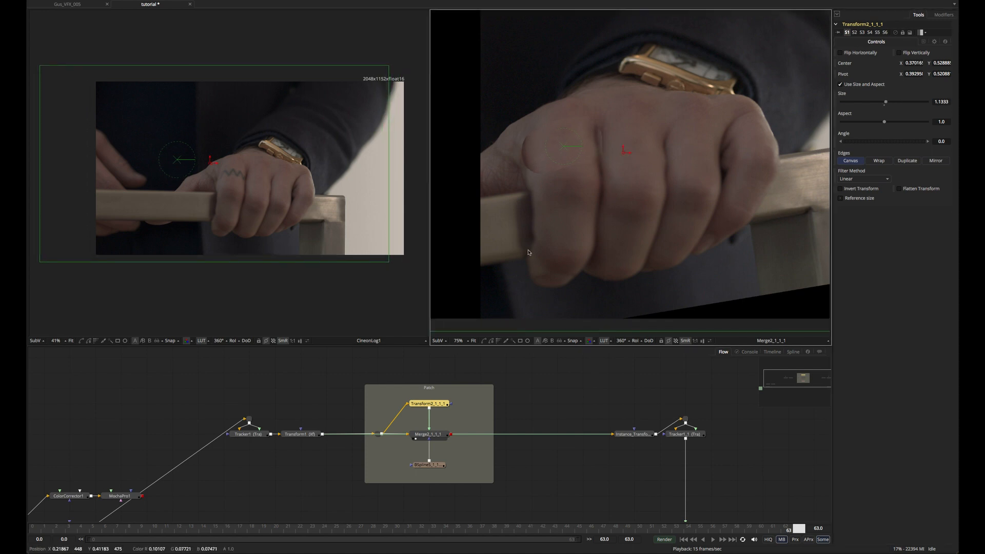
# Feather the BSpline mask around the patch with a Soft Edge of about 0.0128.
pyautogui.click(429, 464)
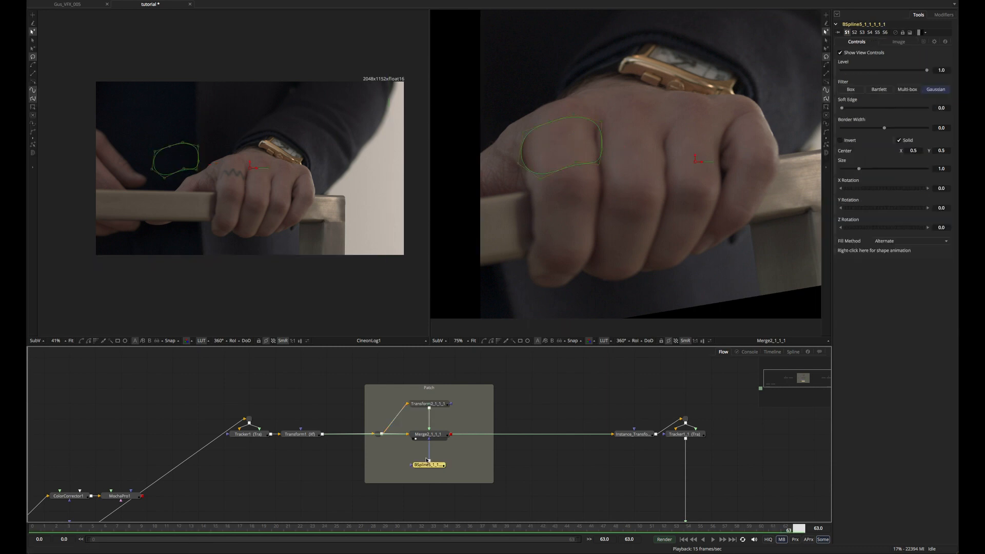
pyautogui.click(546, 370)
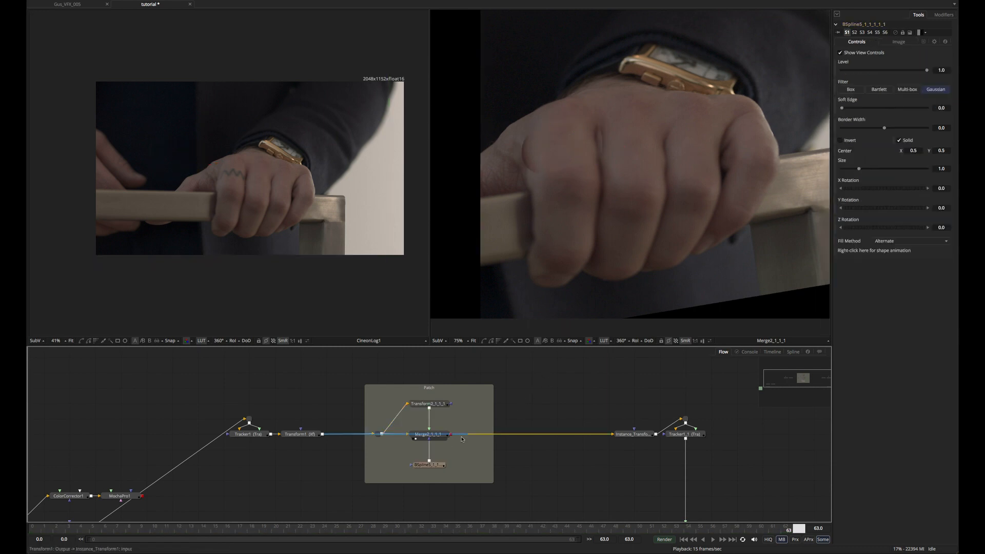
pyautogui.click(428, 464)
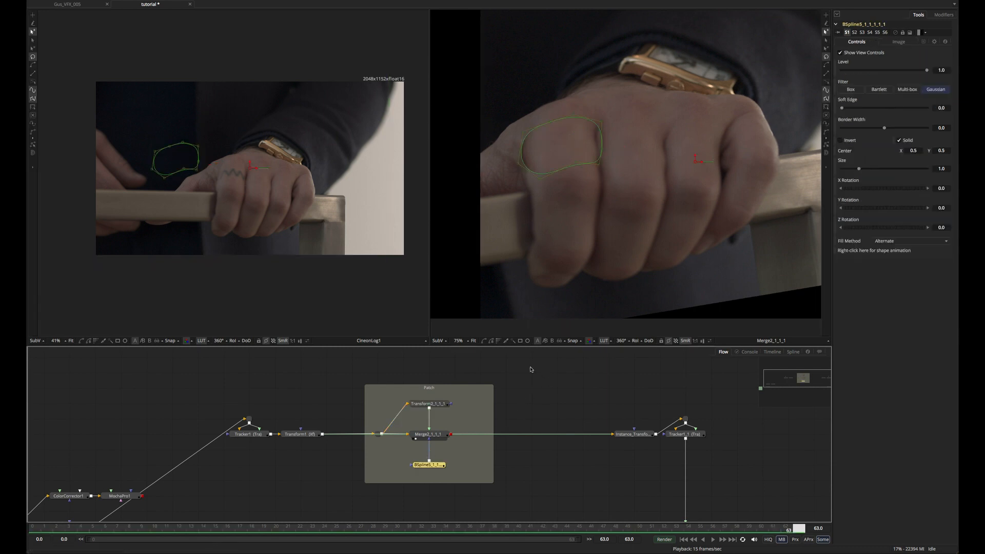
pyautogui.click(512, 396)
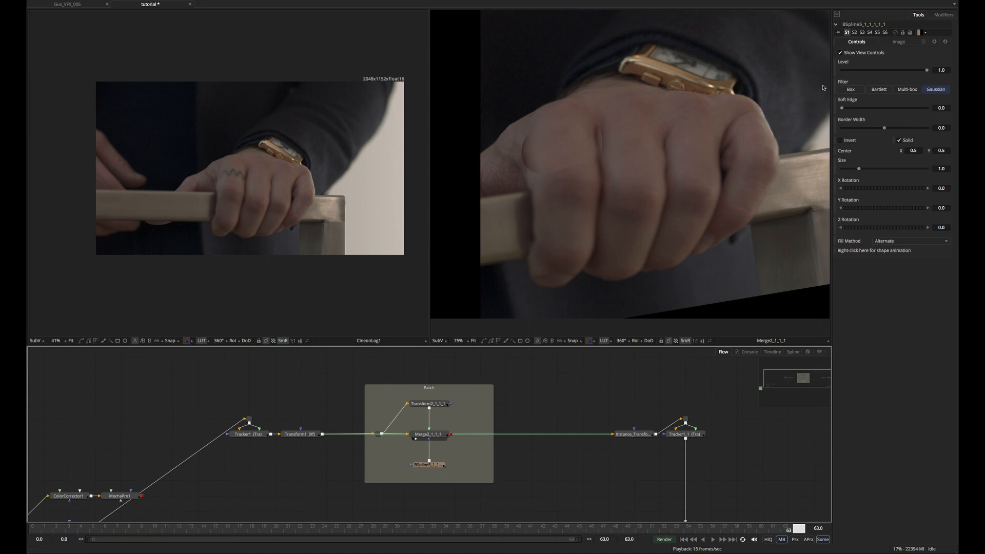
pyautogui.moveTo(846, 109); pyautogui.dragTo(849, 110)
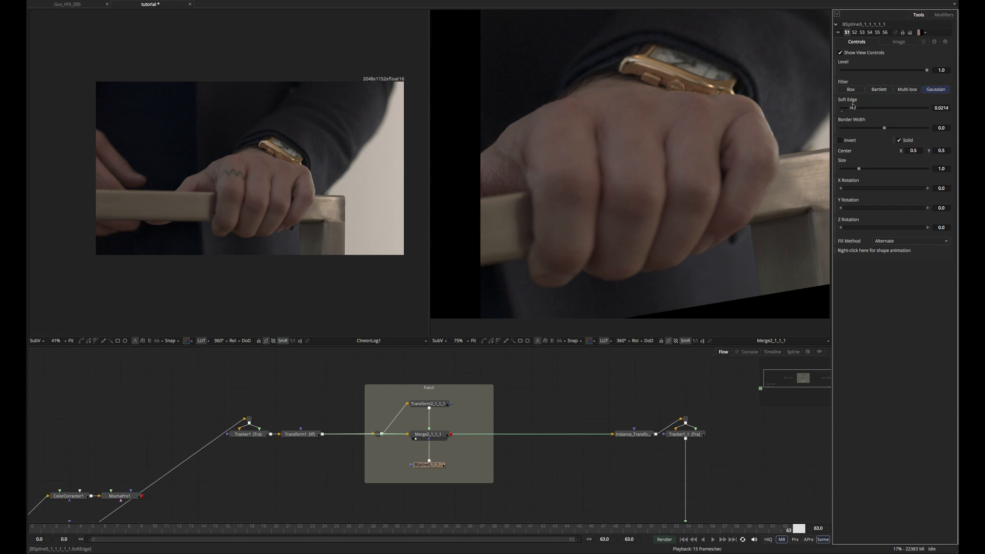
# Nudge the Patch group's Transform center to about X 0.371 and save the composition.
pyautogui.click(428, 404)
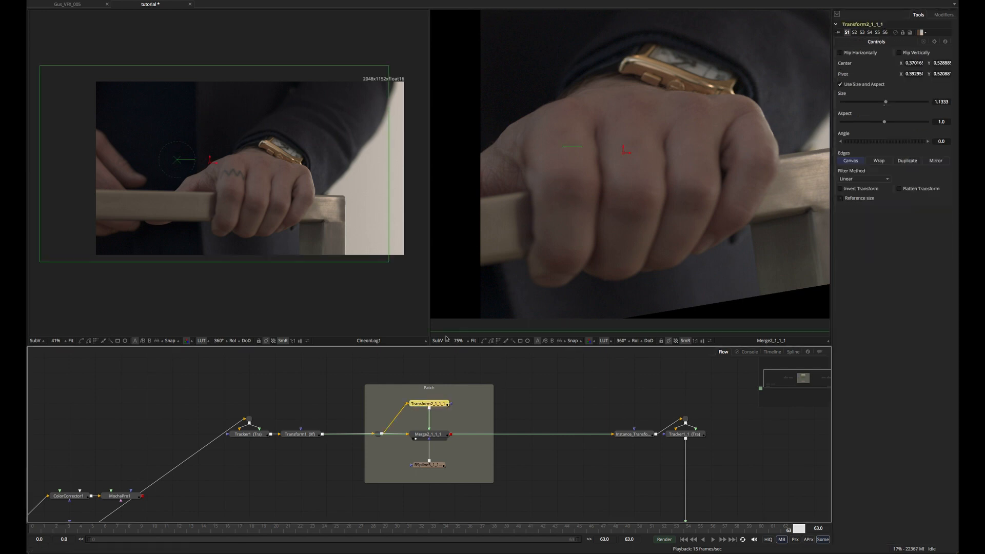
pyautogui.moveTo(629, 154); pyautogui.dragTo(631, 154)
pyautogui.click(582, 402)
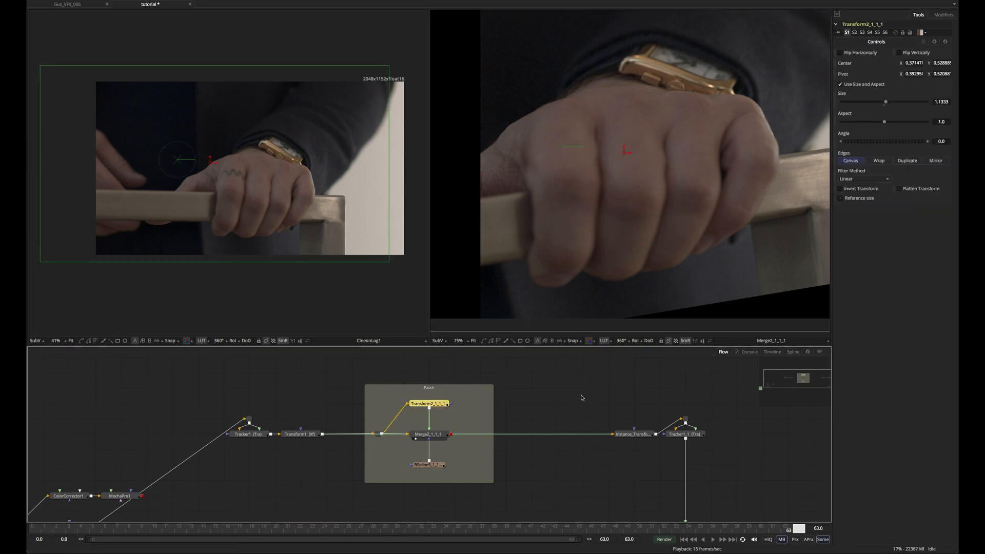
pyautogui.scroll(-3, 660, 164)
pyautogui.scroll(-1, 662, 165)
pyautogui.moveTo(637, 184); pyautogui.dragTo(619, 166)
pyautogui.scroll(2, 603, 199)
pyautogui.hotkey('ctrl', 's')
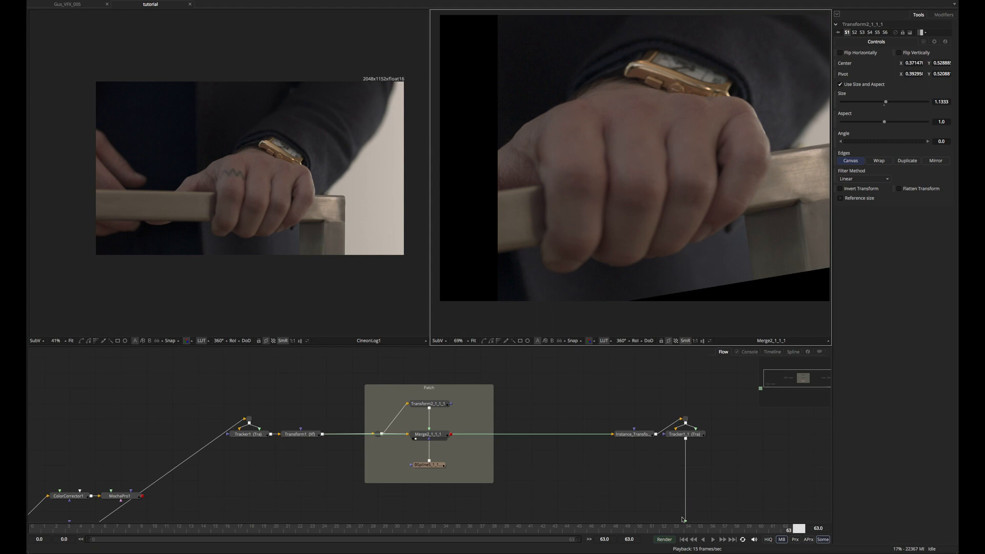
# Set a keyframe on the Center of the Patch group's Transform at frame 47.
pyautogui.moveTo(800, 530); pyautogui.dragTo(670, 428)
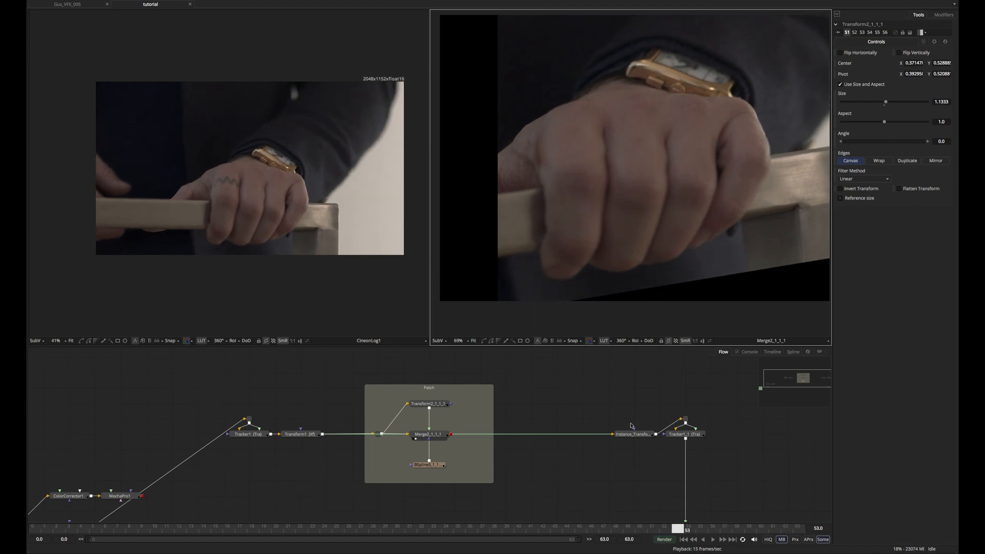
pyautogui.scroll(-3, 631, 426)
pyautogui.hscroll(4, 631, 425)
pyautogui.moveTo(674, 529); pyautogui.dragTo(641, 470)
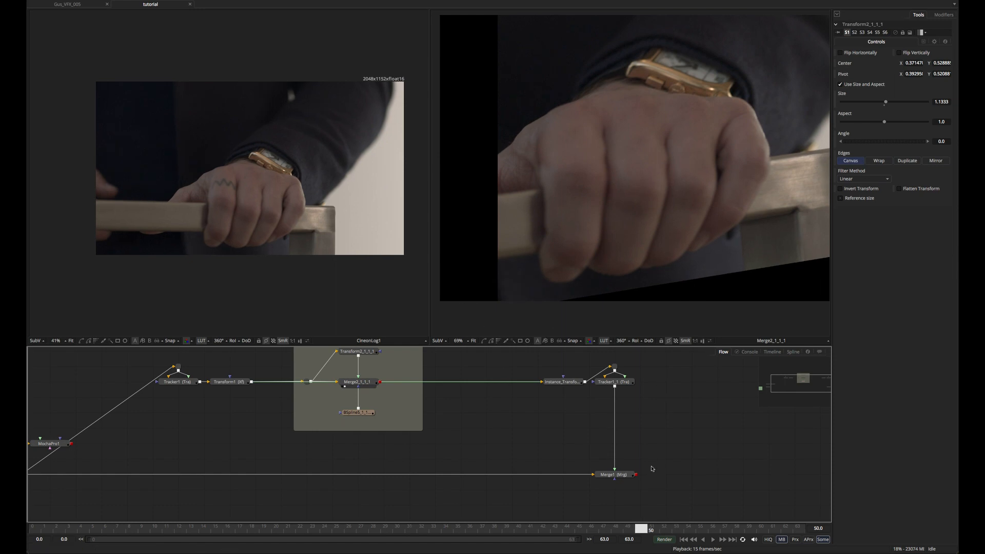
pyautogui.moveTo(642, 529); pyautogui.dragTo(606, 519)
pyautogui.scroll(3, 454, 394)
pyautogui.click(366, 395)
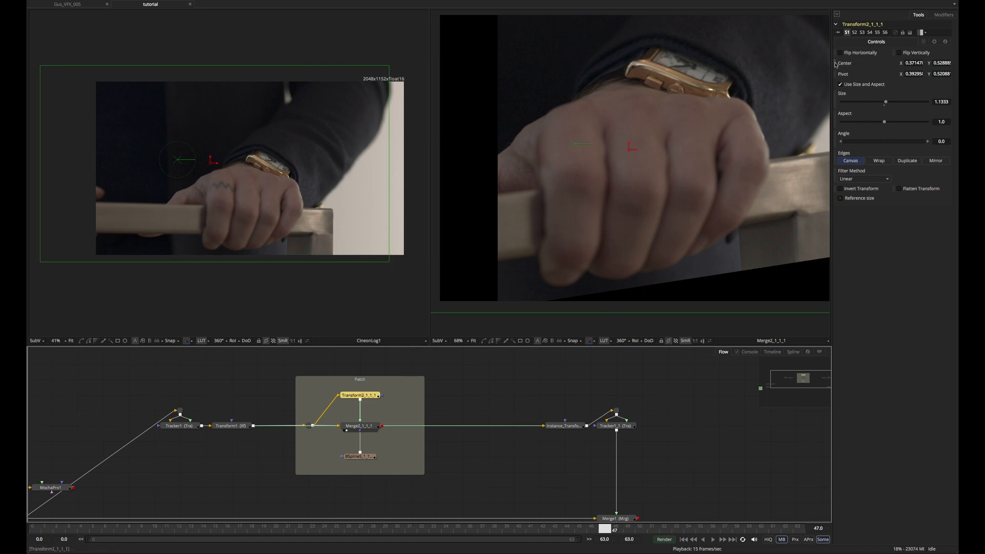
pyautogui.click(848, 63)
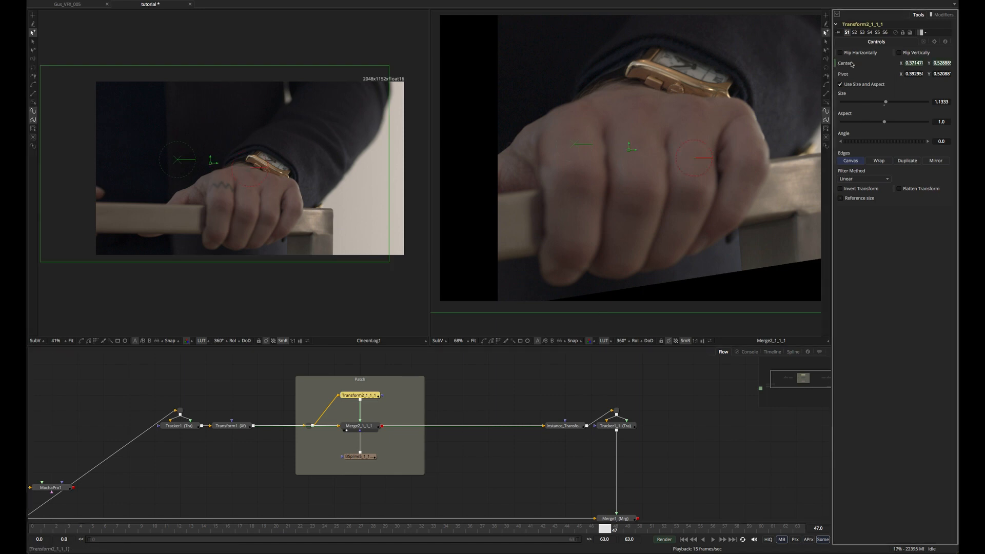
# Keyframe the Transform's center at about X 0.341 on frame 27 and about X 0.328, Y 0.495 on frame 23.
pyautogui.moveTo(600, 528); pyautogui.dragTo(361, 523)
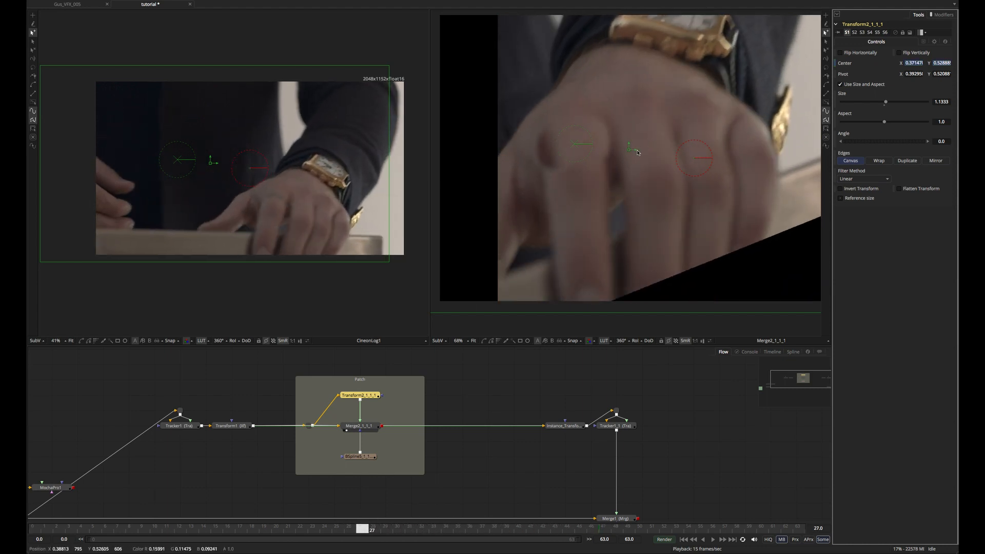
pyautogui.moveTo(635, 151); pyautogui.dragTo(620, 150)
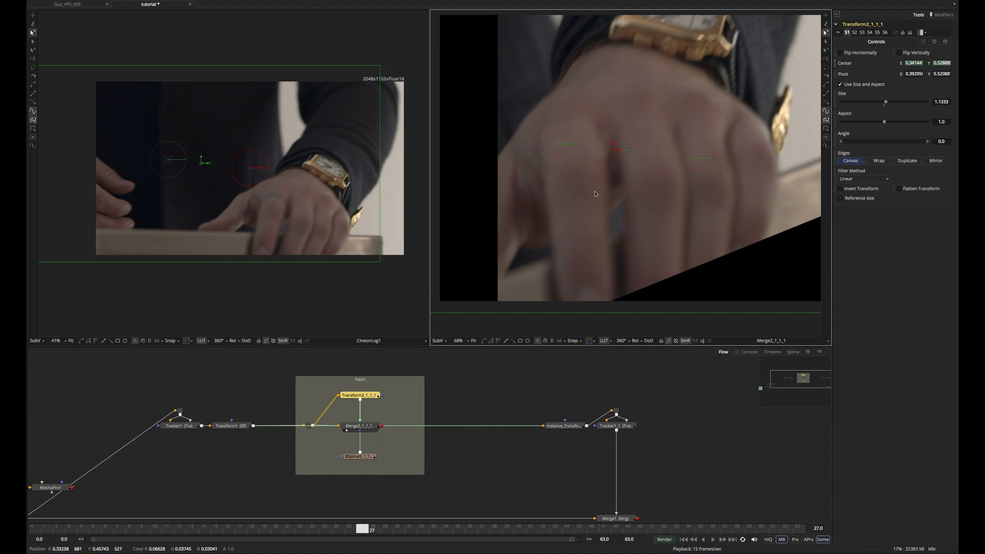
pyautogui.moveTo(416, 530)
pyautogui.mouseDown()
pyautogui.moveTo(659, 512)
pyautogui.moveTo(314, 514)
pyautogui.mouseUp()
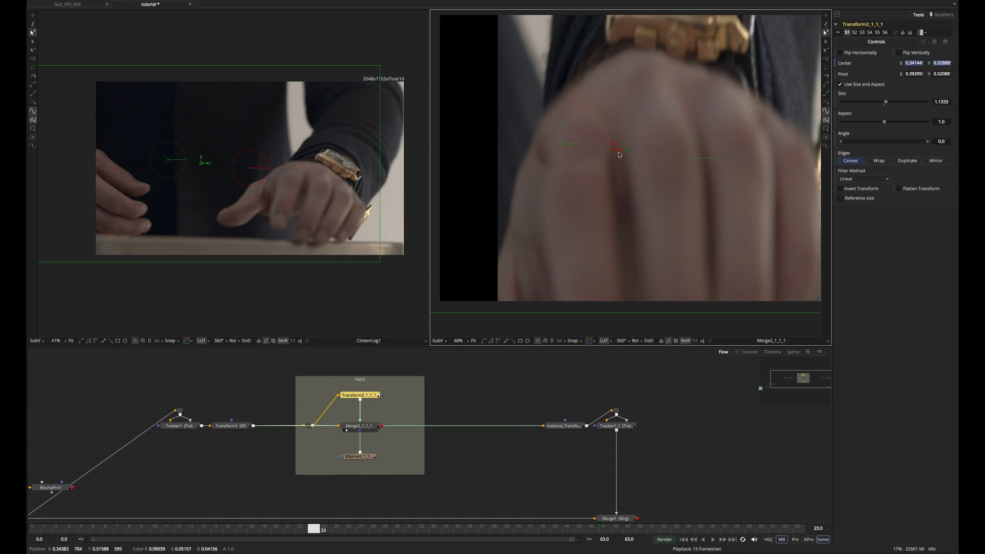
pyautogui.moveTo(616, 152)
pyautogui.mouseDown()
pyautogui.moveTo(598, 150)
pyautogui.moveTo(616, 154)
pyautogui.moveTo(608, 164)
pyautogui.mouseUp()
pyautogui.moveTo(316, 528); pyautogui.dragTo(228, 523)
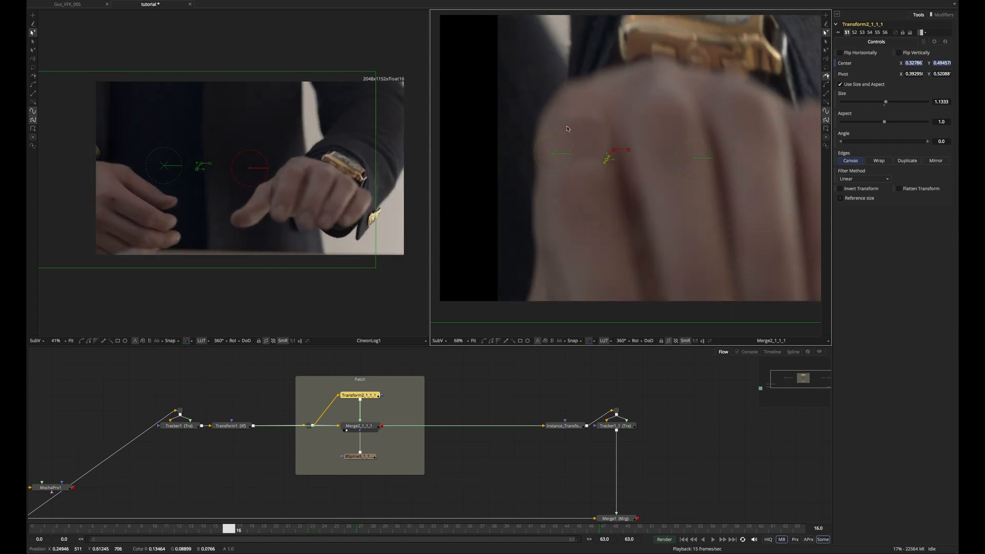
pyautogui.moveTo(230, 529); pyautogui.dragTo(253, 530)
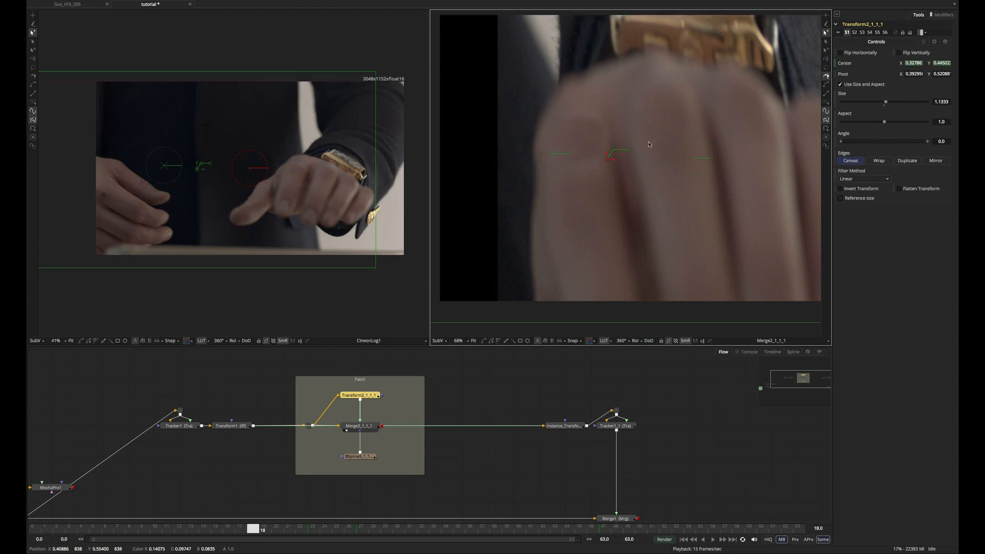
# Raise the BSpline mask's Soft Edge to about 0.038 while viewing frame 33, and save the composition.
pyautogui.click(359, 456)
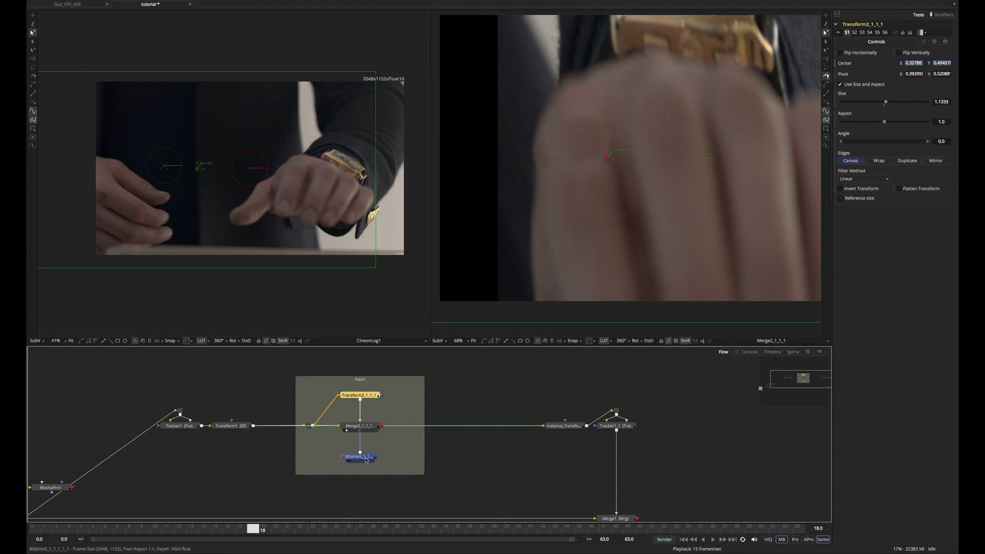
pyautogui.click(476, 376)
pyautogui.moveTo(265, 523); pyautogui.dragTo(431, 467)
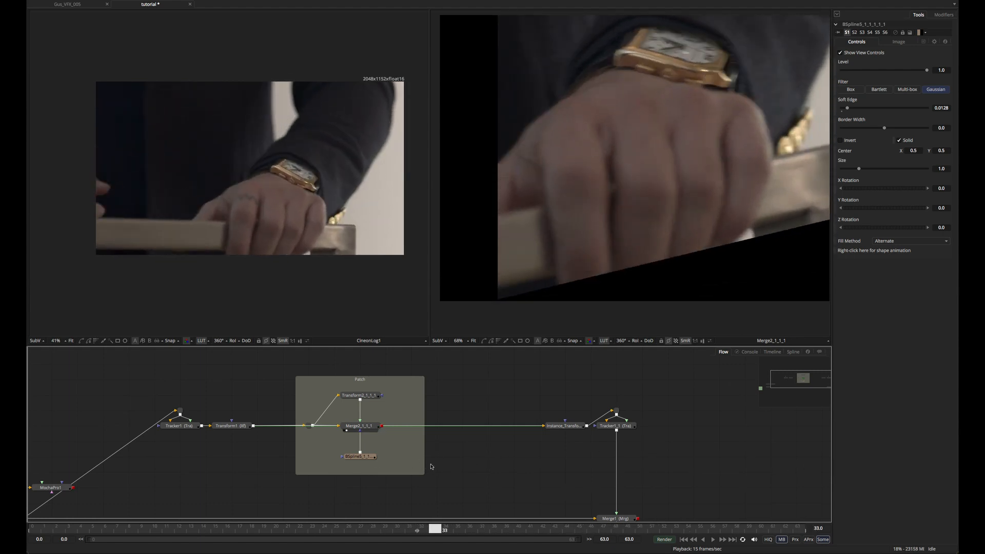
pyautogui.click(361, 460)
pyautogui.hotkey('ctrl', 's')
pyautogui.moveTo(847, 108); pyautogui.dragTo(850, 109)
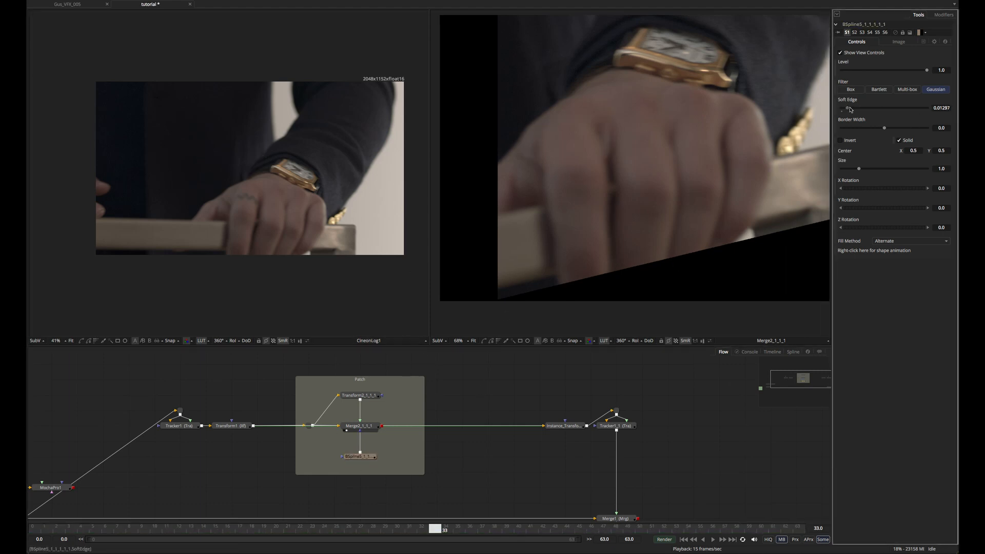
pyautogui.hotkey('ctrl', 's')
# Check how the softened patch blends with the hand through the shot, from frame 26 to frame 63.
pyautogui.moveTo(435, 528); pyautogui.dragTo(604, 528)
pyautogui.moveTo(595, 491); pyautogui.dragTo(350, 451)
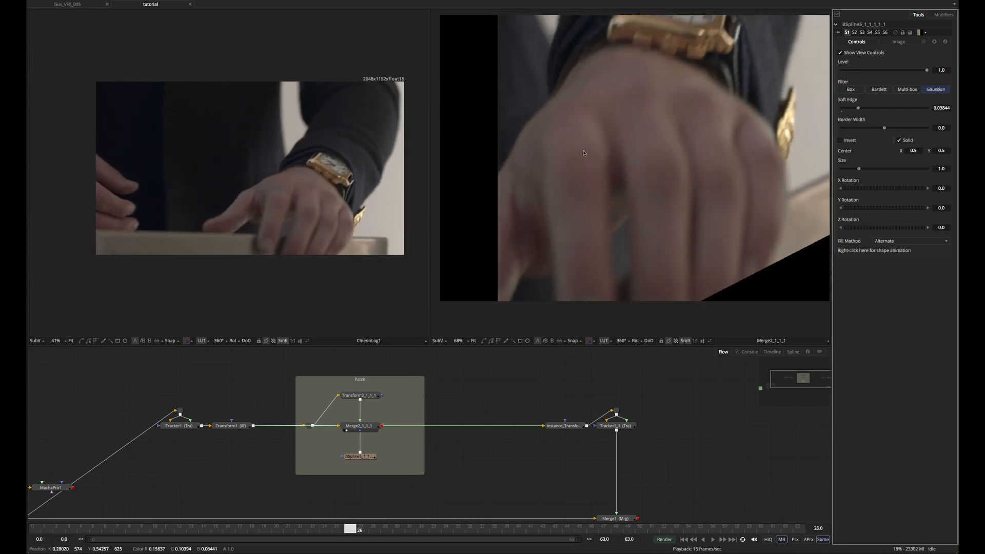
pyautogui.moveTo(349, 529); pyautogui.dragTo(792, 528)
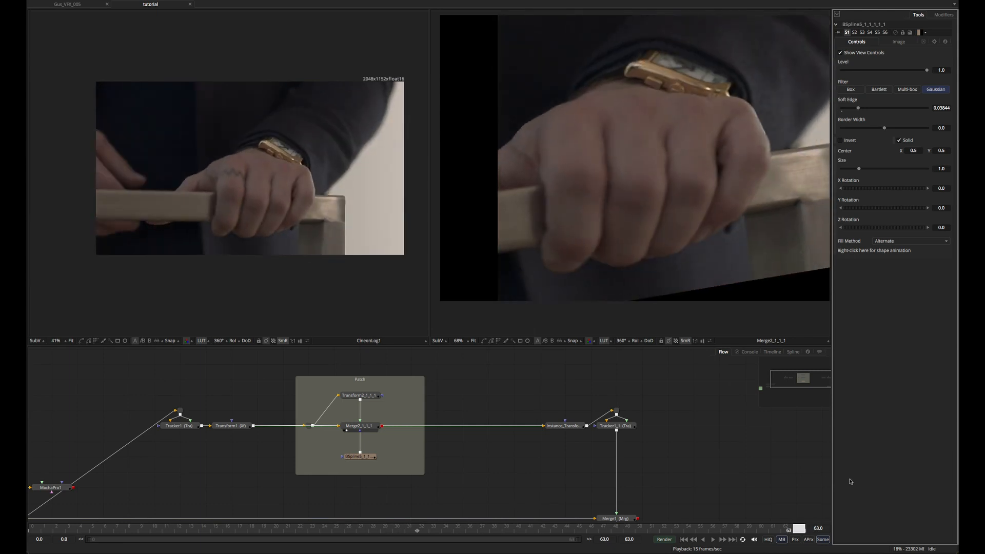
# Show the final Merge1 result in the first viewer and fit the images in both viewers.
pyautogui.hotkey('ctrl', 'f')
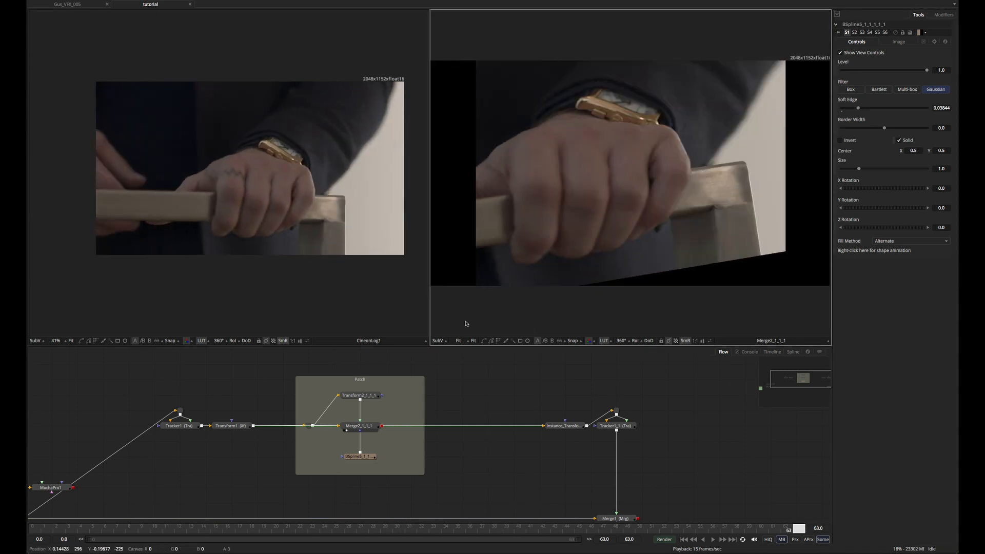
pyautogui.moveTo(623, 360); pyautogui.dragTo(512, 317)
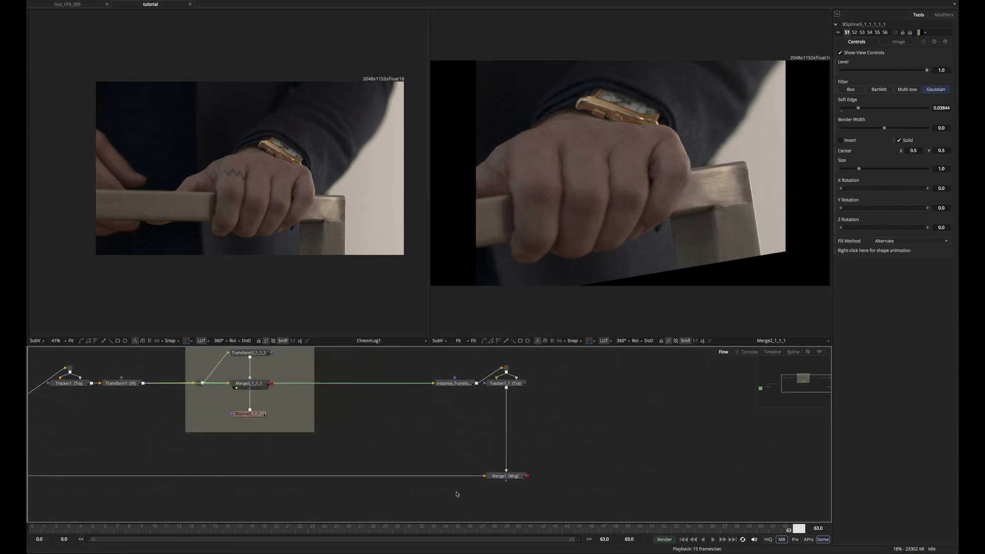
pyautogui.click(520, 477)
pyautogui.press('1')
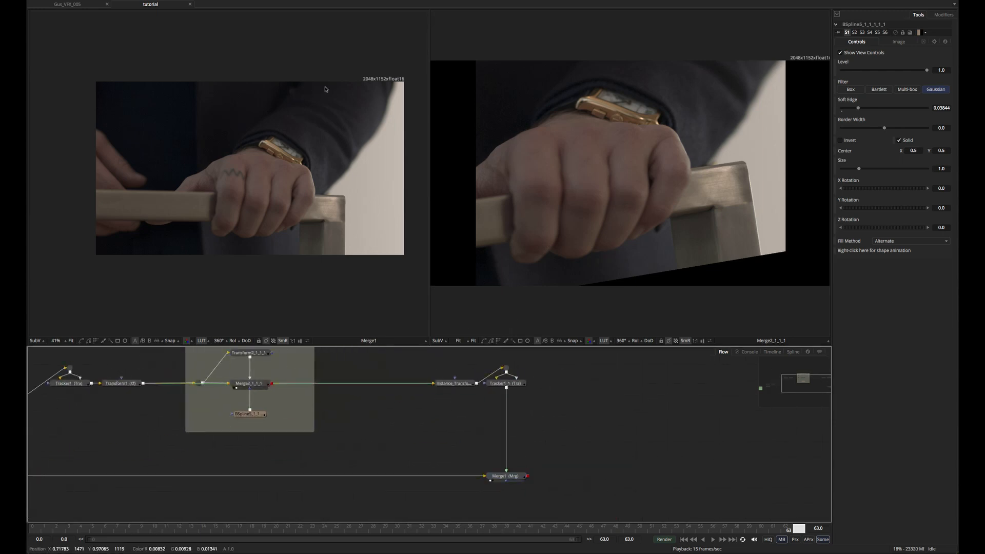
pyautogui.click(222, 182)
pyautogui.hotkey('ctrl', 'f')
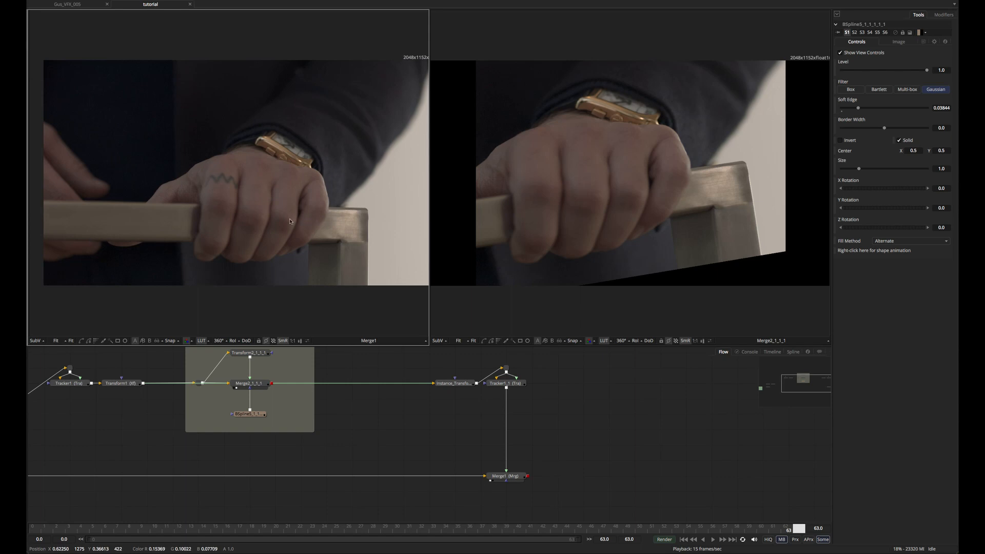
pyautogui.click(404, 401)
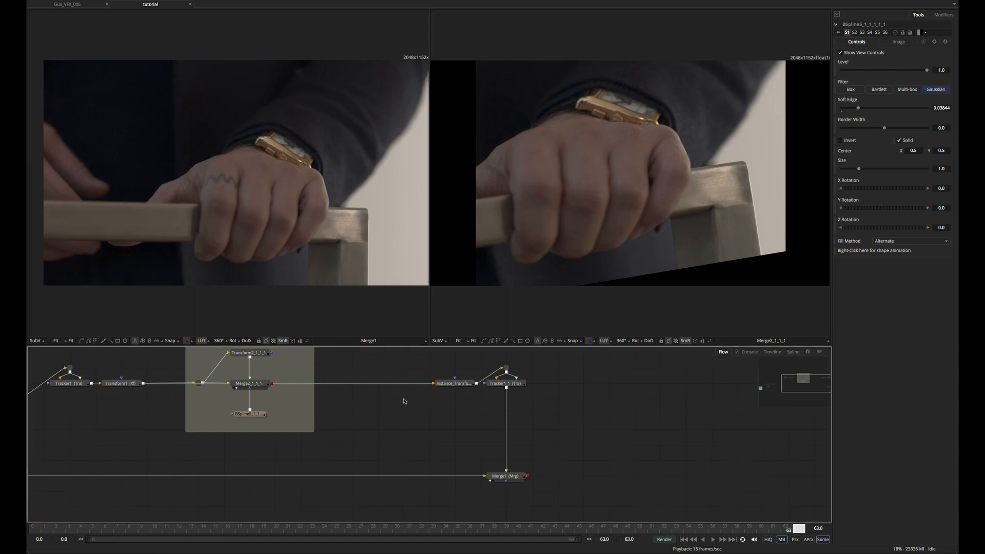
# Display Tracker1_1 in the second viewer and connect the Patch group's Merge2_1_1_1 output to the instanced Transform.
pyautogui.click(516, 381)
pyautogui.moveTo(511, 381); pyautogui.dragTo(586, 205)
pyautogui.click(545, 413)
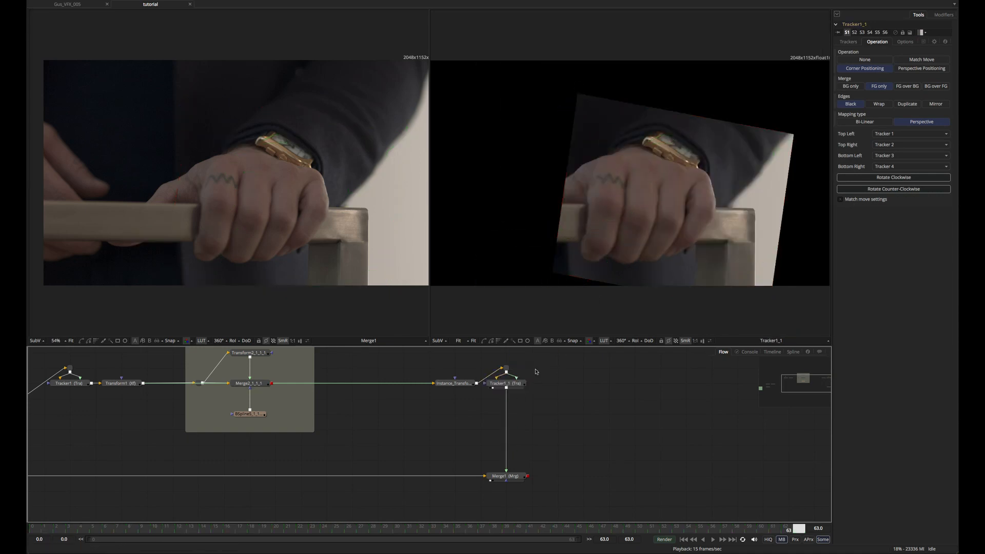
pyautogui.scroll(1, 326, 375)
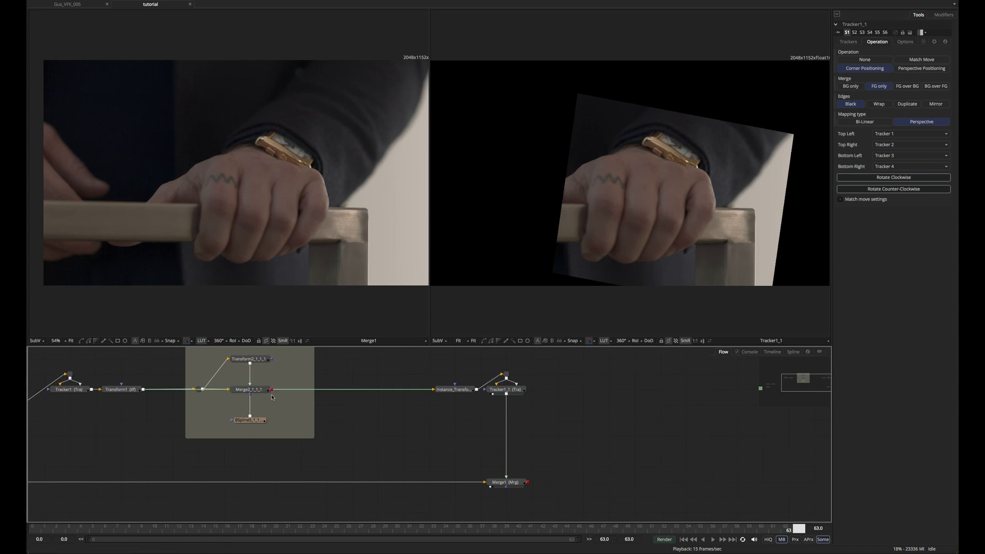
pyautogui.moveTo(272, 389); pyautogui.dragTo(434, 399)
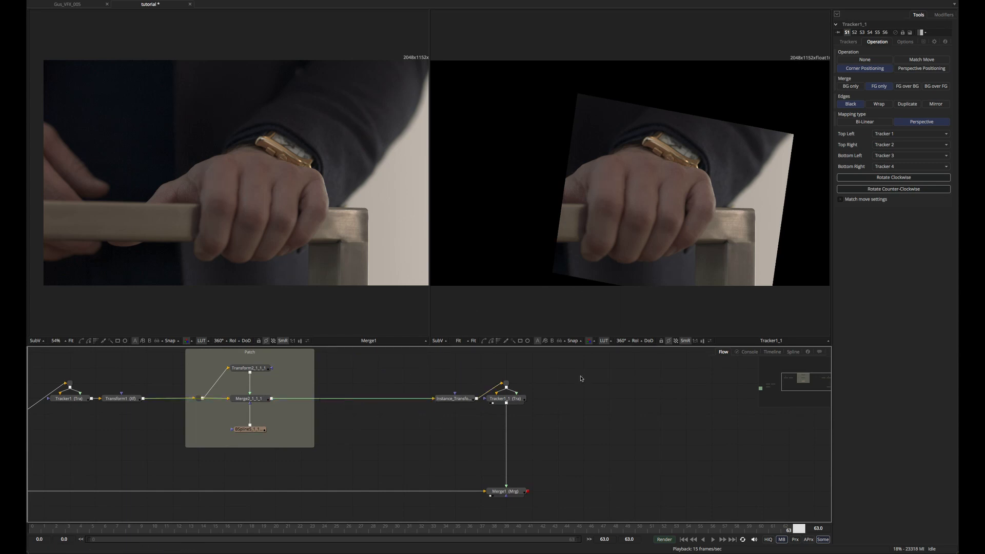
# Play the final merged result from frame 0 to check the patch, and return to frame 10.
pyautogui.click(276, 133)
pyautogui.hotkey('ctrl', 'f')
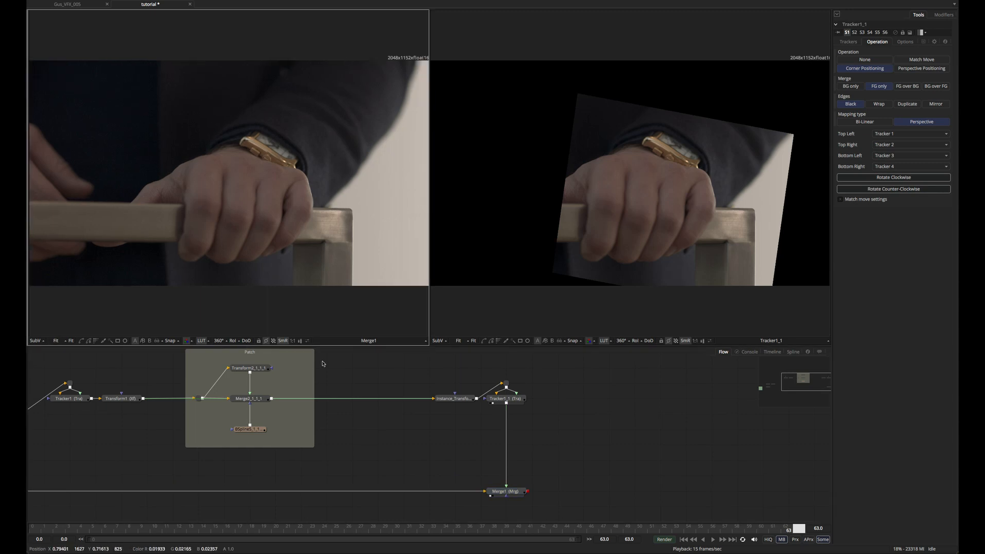
pyautogui.moveTo(800, 530); pyautogui.dragTo(28, 445)
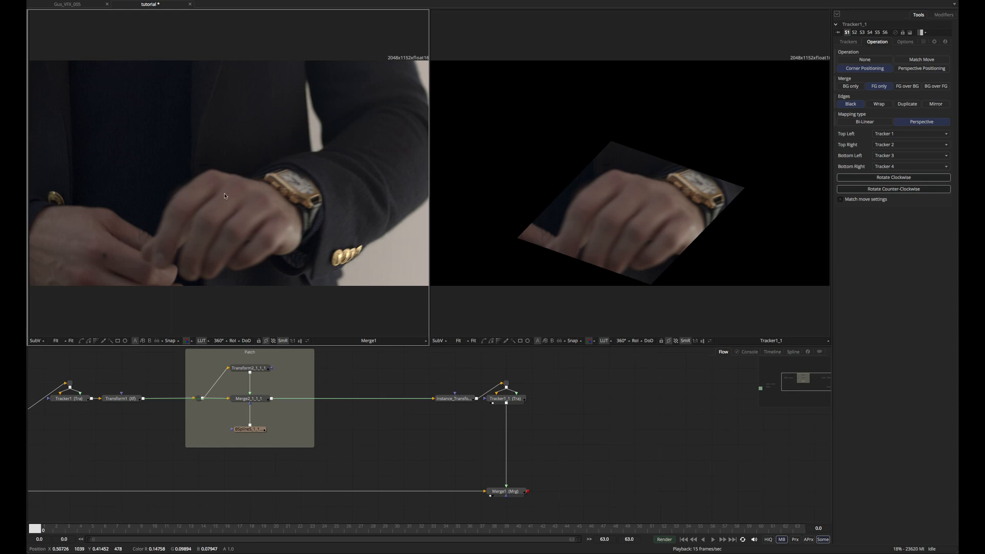
pyautogui.press('space')
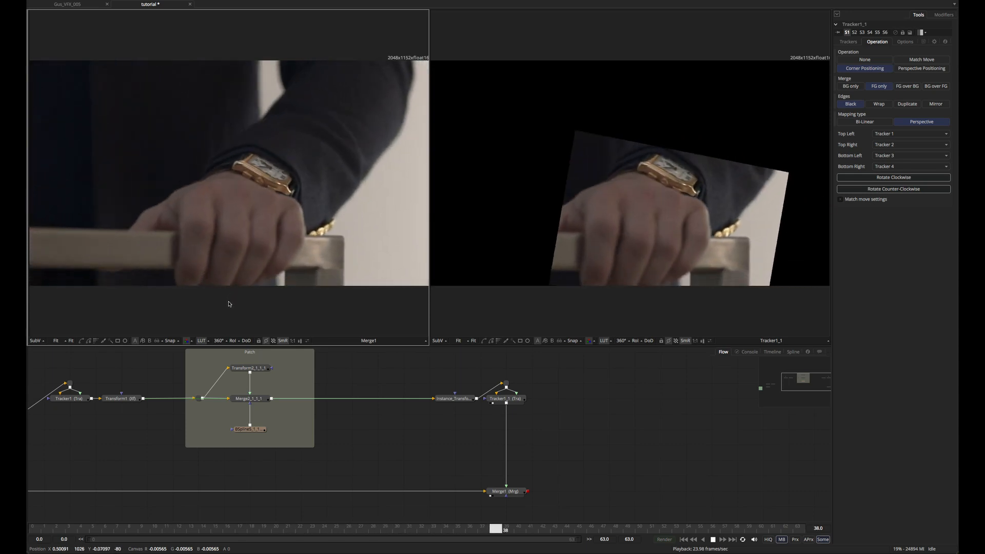
pyautogui.click(313, 528)
pyautogui.moveTo(307, 529); pyautogui.dragTo(157, 517)
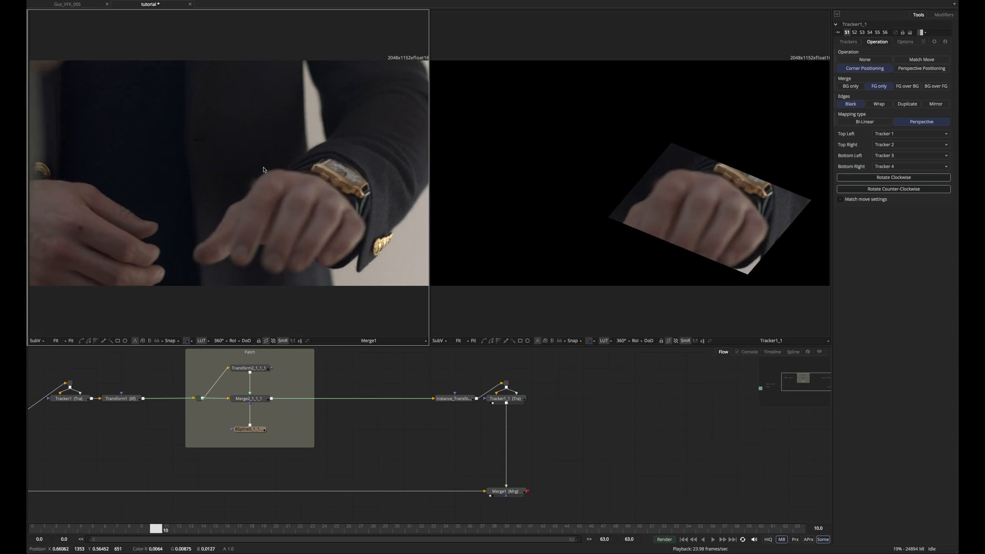
# Save the composition, display Merge2_1_1_1 in the second viewer, and move to frame 15 to inspect the patch's edge.
pyautogui.moveTo(335, 415); pyautogui.dragTo(314, 424)
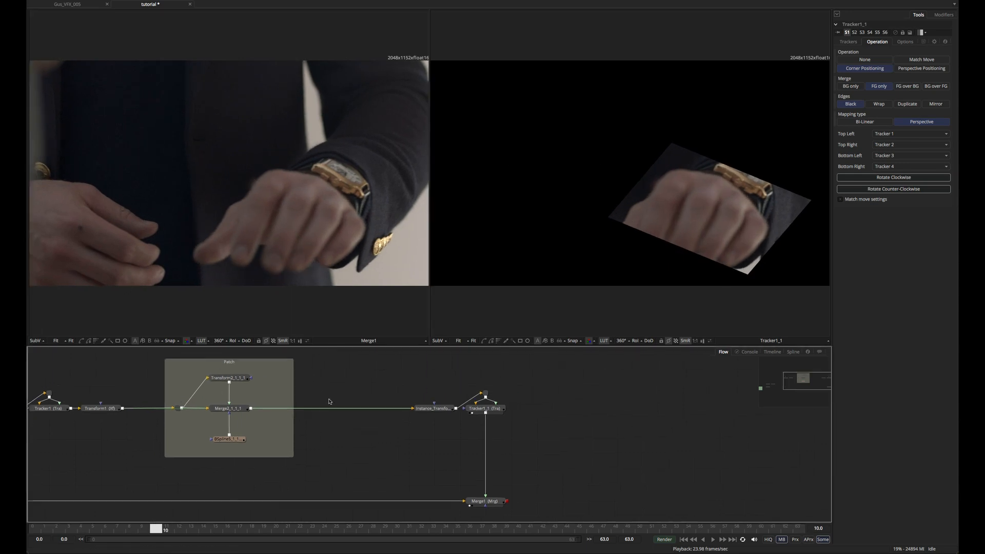
pyautogui.hotkey('ctrl', 's')
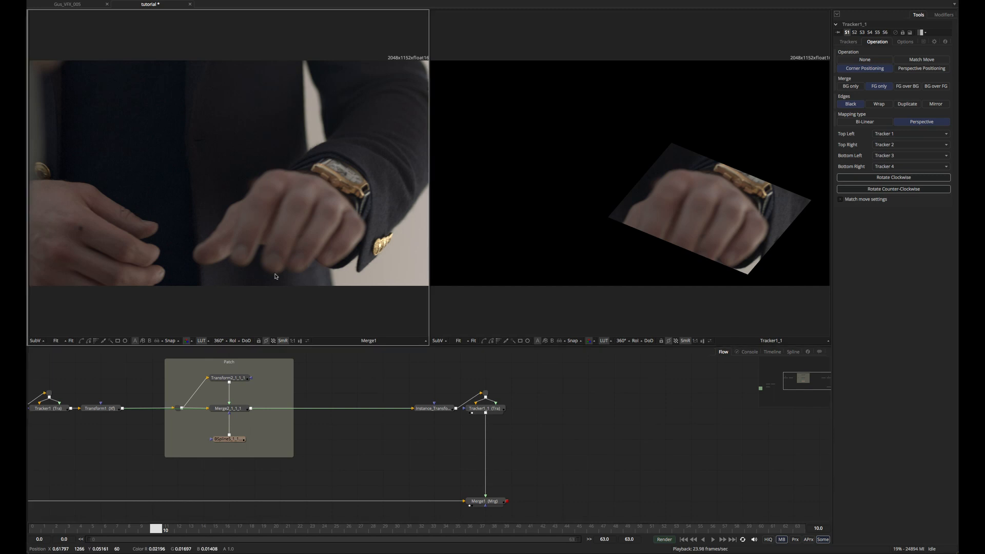
pyautogui.moveTo(237, 410); pyautogui.dragTo(614, 140)
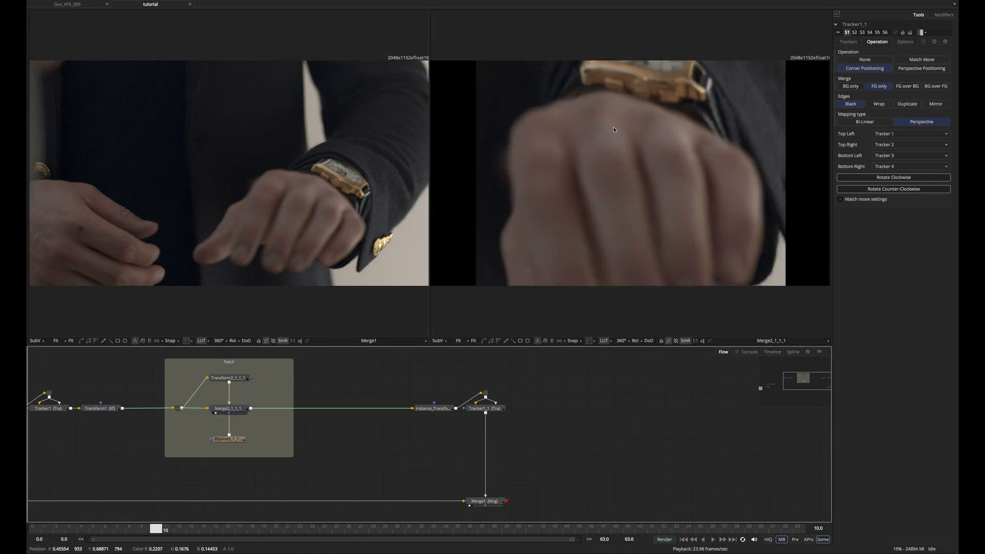
pyautogui.moveTo(160, 529); pyautogui.dragTo(180, 487)
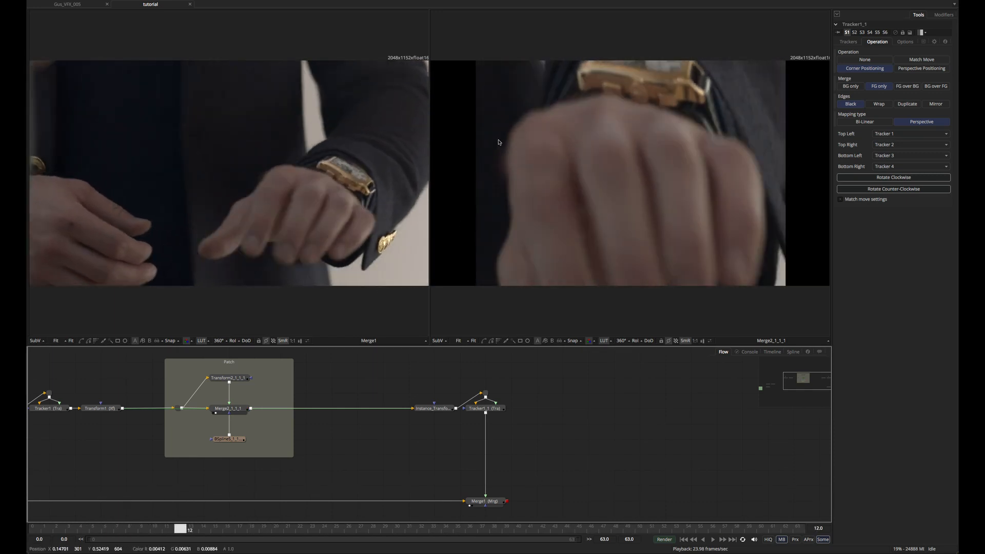
pyautogui.moveTo(176, 527); pyautogui.dragTo(216, 527)
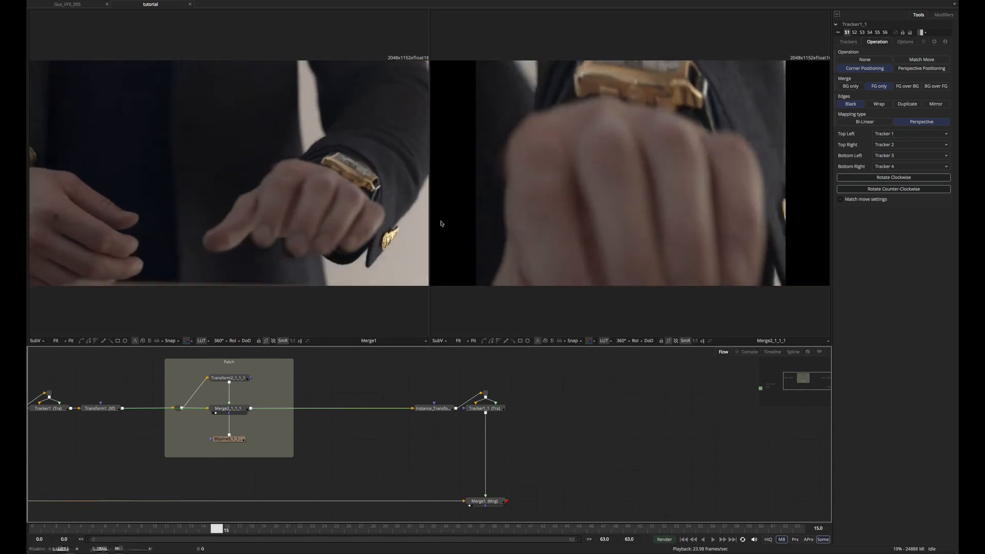
# Draw a closed, tall narrow BSpline shape over the dark background bordering the hand's edge at frame 15.
pyautogui.scroll(5, 548, 171)
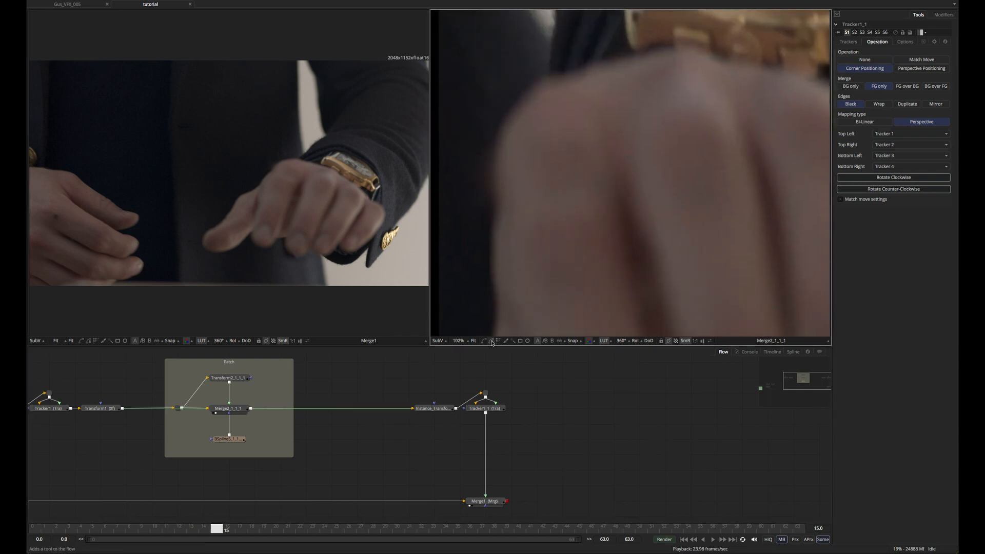
pyautogui.click(495, 98)
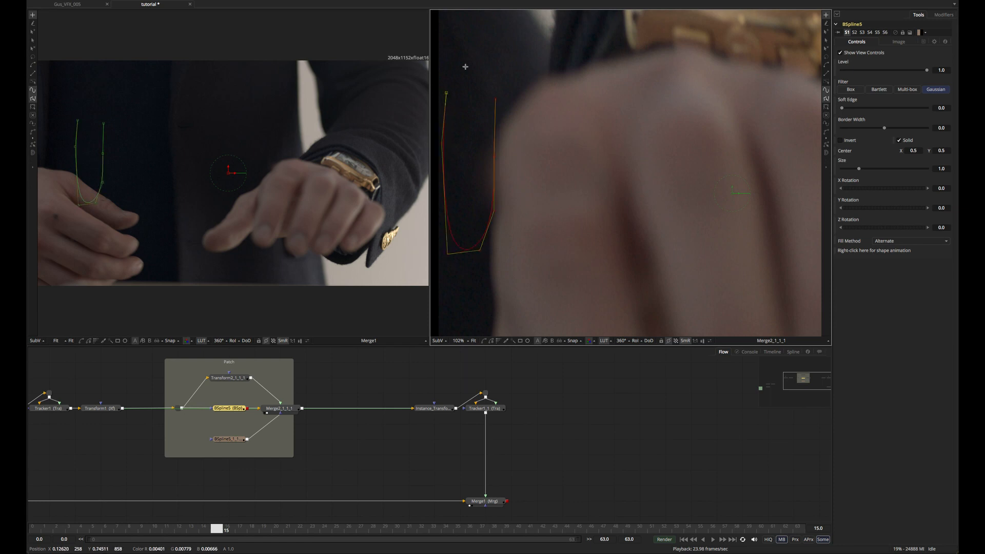
pyautogui.click(495, 100)
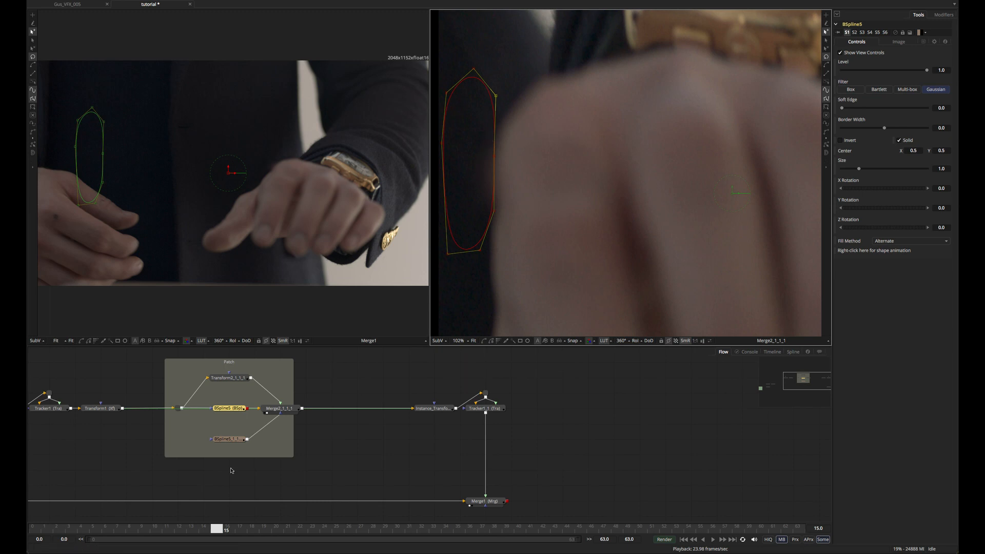
# Place the new BSpline between the patch mask and Merge2_1_1_1, and set its Paint Mode to Subtract.
pyautogui.moveTo(222, 409); pyautogui.dragTo(222, 425)
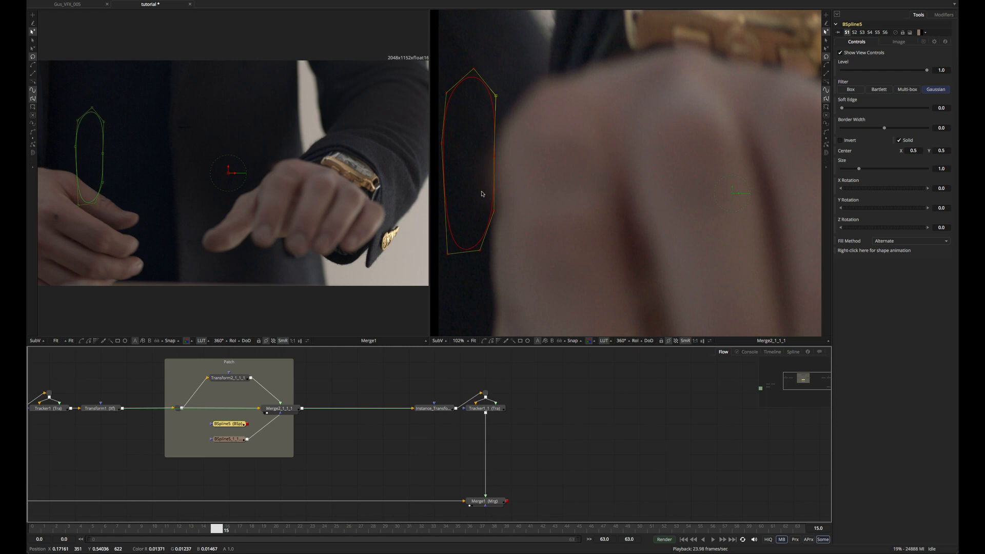
pyautogui.moveTo(279, 408); pyautogui.dragTo(578, 152)
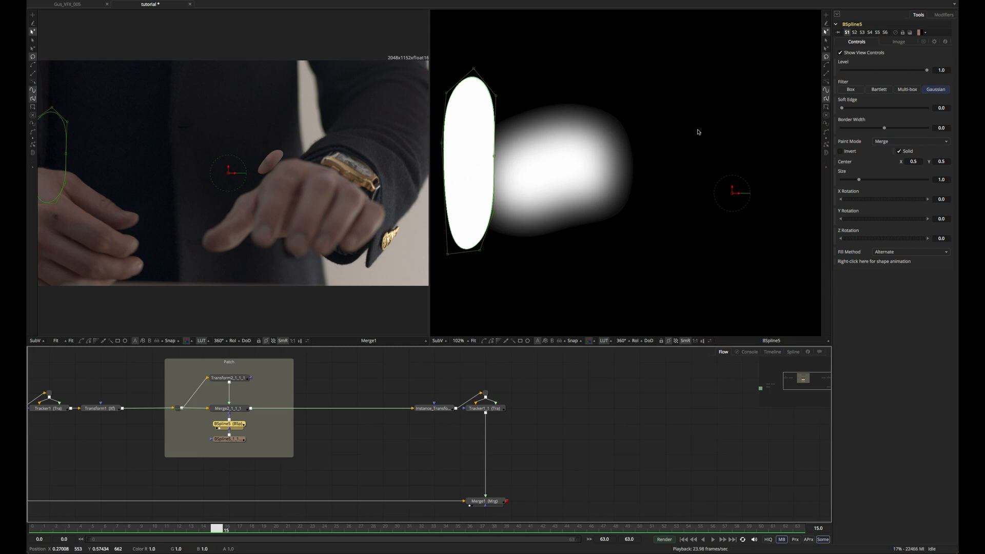
pyautogui.click(896, 145)
pyautogui.click(895, 158)
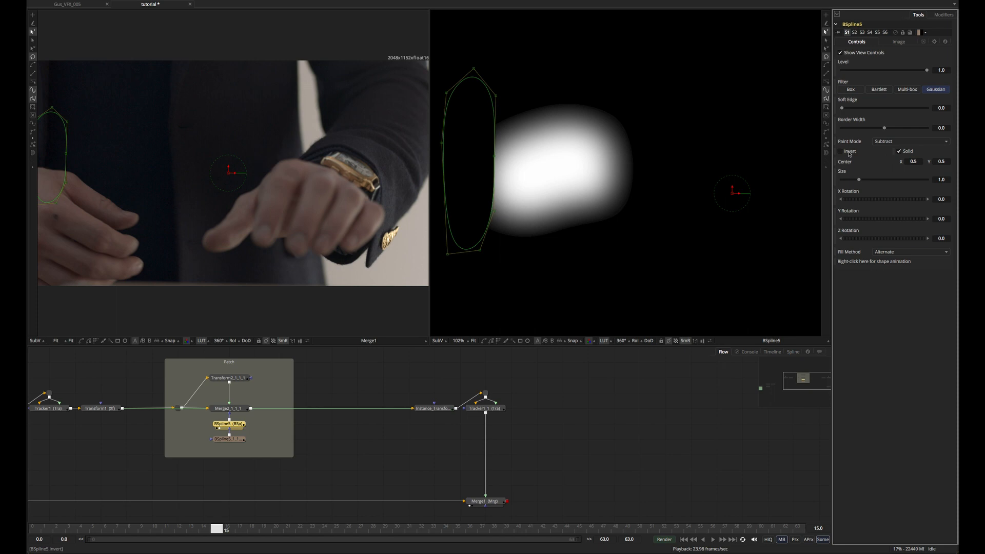
# Set the subtracting BSpline's Soft Edge to about 0.008, save the composition, and view Merge2_1_1_1 in the second viewer.
pyautogui.click(334, 366)
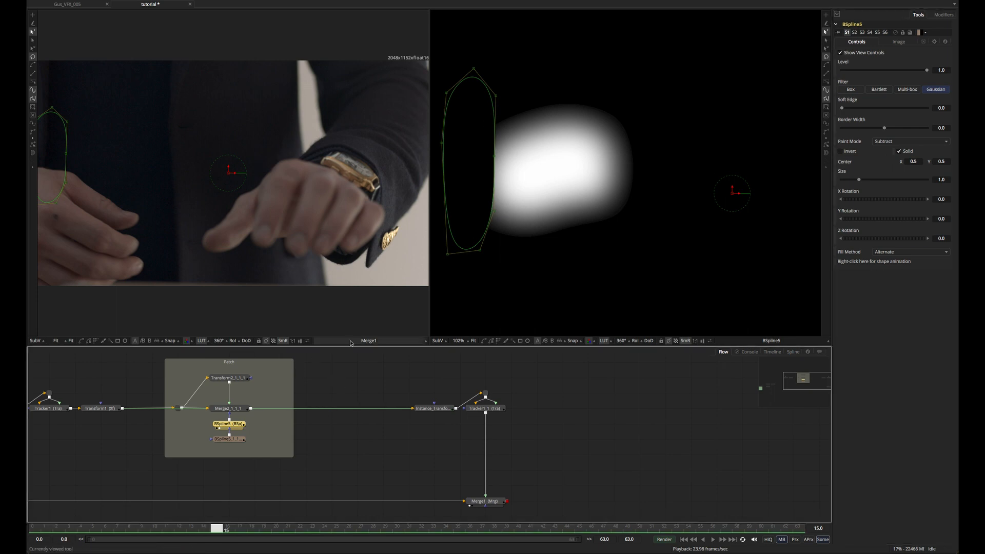
pyautogui.moveTo(844, 108); pyautogui.dragTo(871, 107)
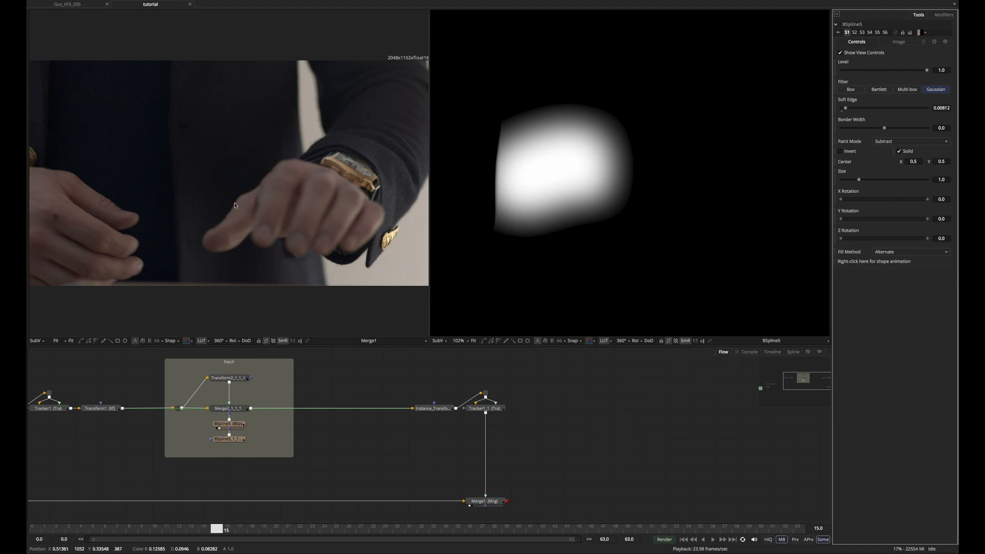
pyautogui.click(240, 424)
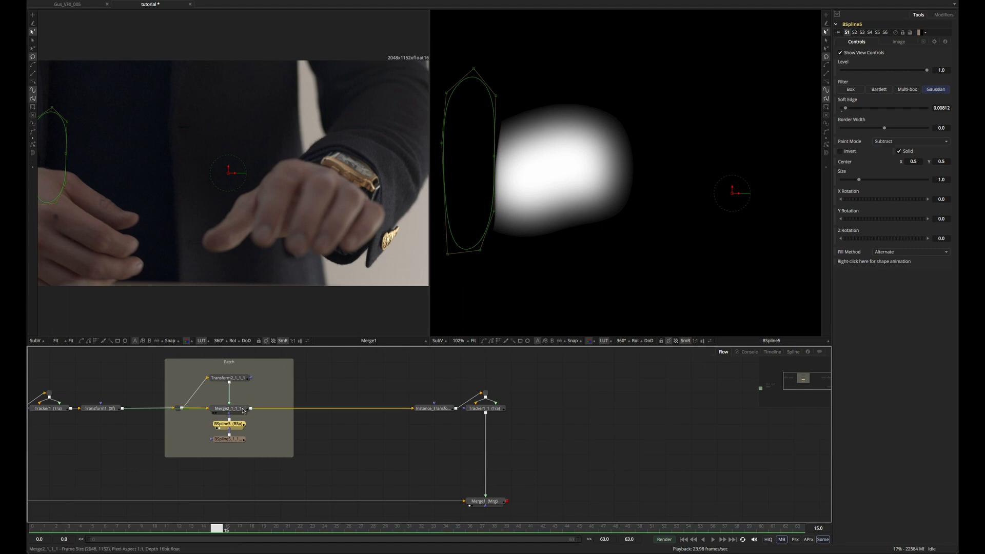
pyautogui.press('2')
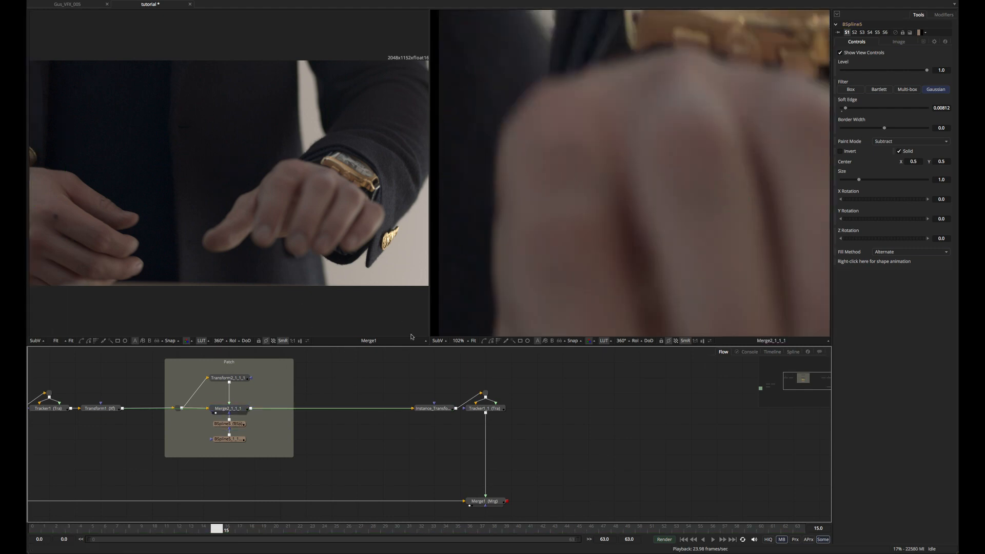
# Enable shape animation on the subtracting BSpline at frame 15 and save the composition.
pyautogui.click(229, 424)
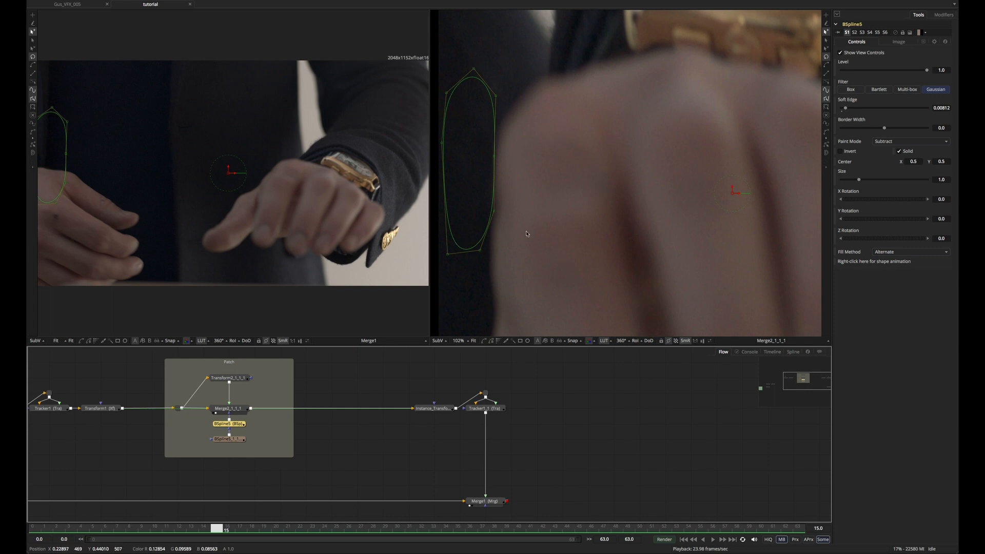
pyautogui.moveTo(516, 210); pyautogui.dragTo(560, 197)
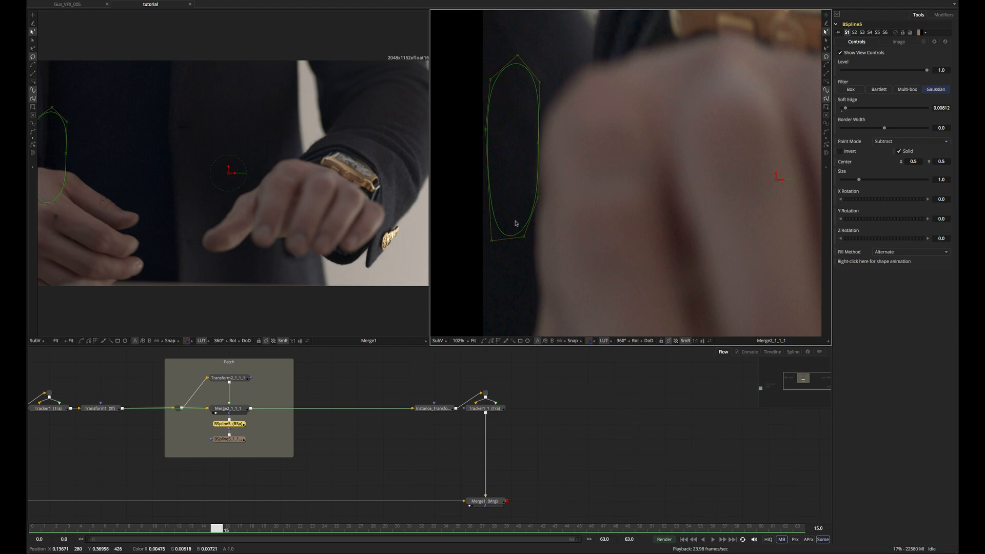
pyautogui.click(835, 262)
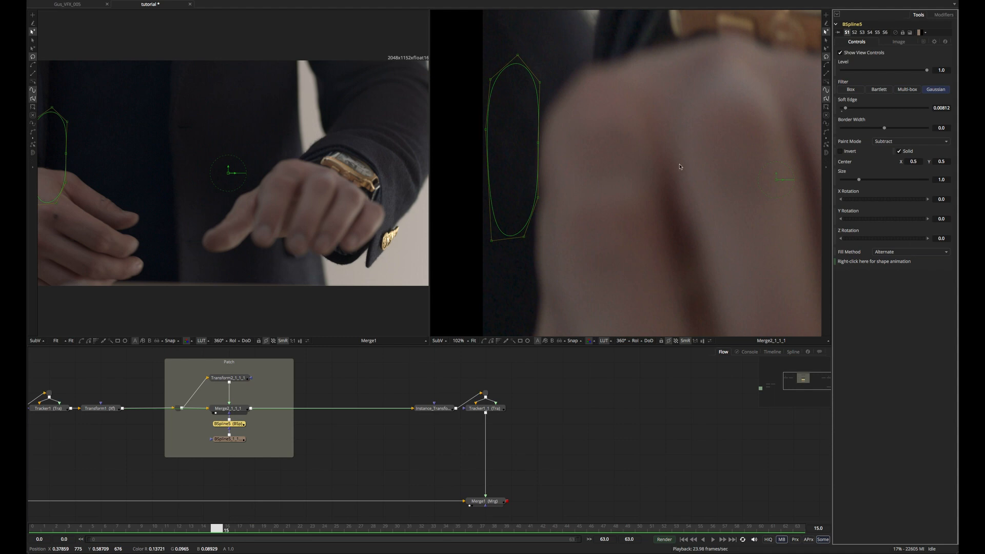
pyautogui.scroll(-3, 723, 189)
pyautogui.hotkey('ctrl', 's')
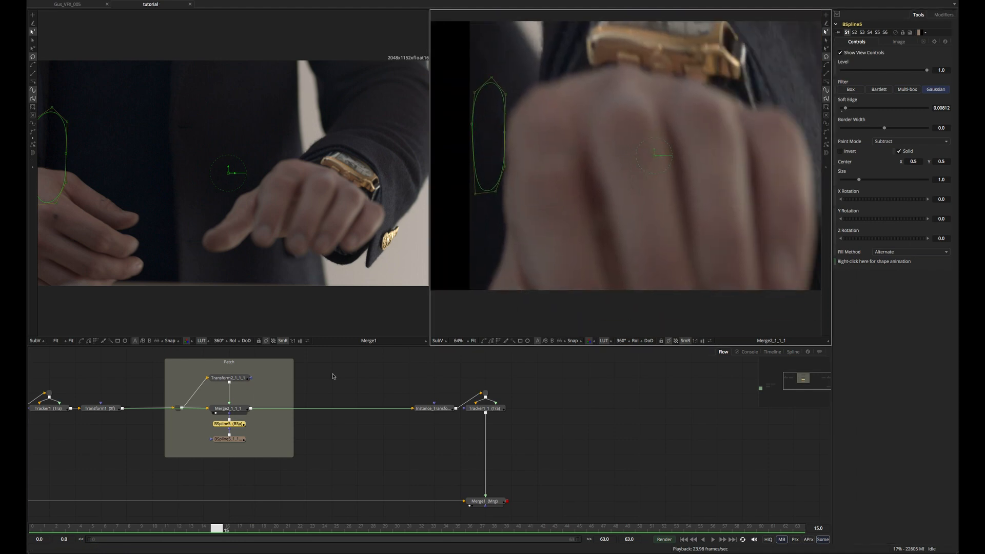
# Keyframe the subtracting BSpline's shape at frames 23 and 26, adjusting its points to follow the hand's edge.
pyautogui.moveTo(217, 529); pyautogui.dragTo(313, 528)
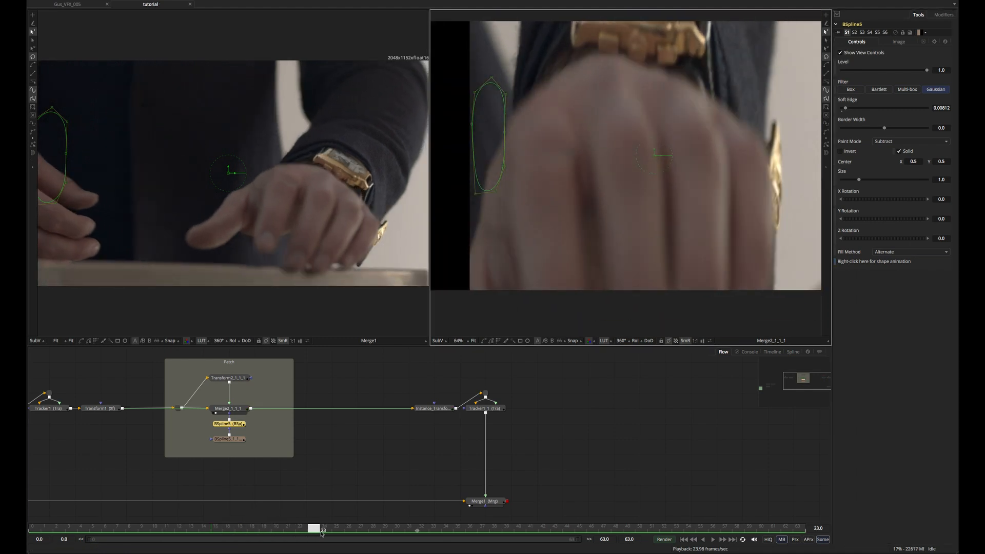
pyautogui.moveTo(462, 145); pyautogui.dragTo(558, 206)
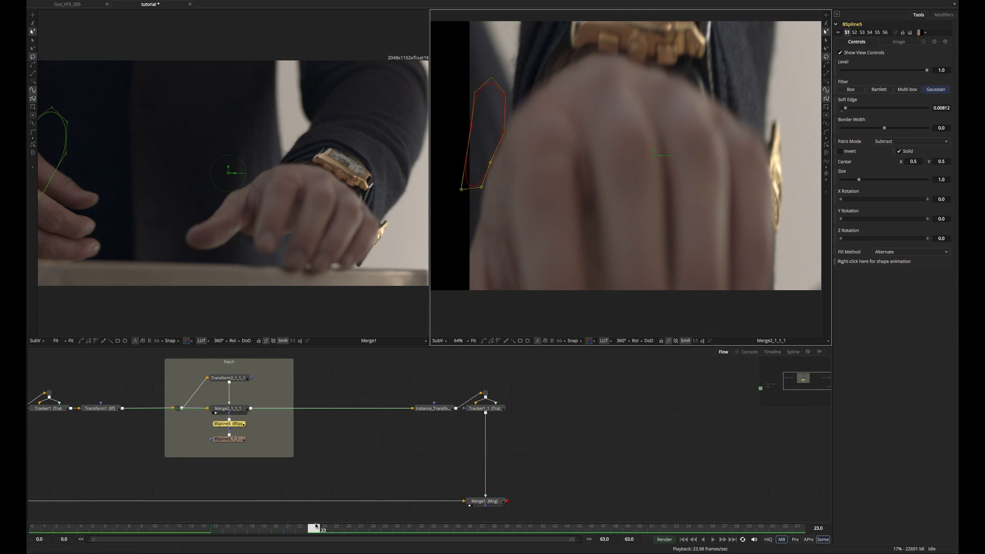
pyautogui.press('Right')
pyautogui.press('Right')
pyautogui.press('Right')
pyautogui.moveTo(445, 66); pyautogui.dragTo(509, 194)
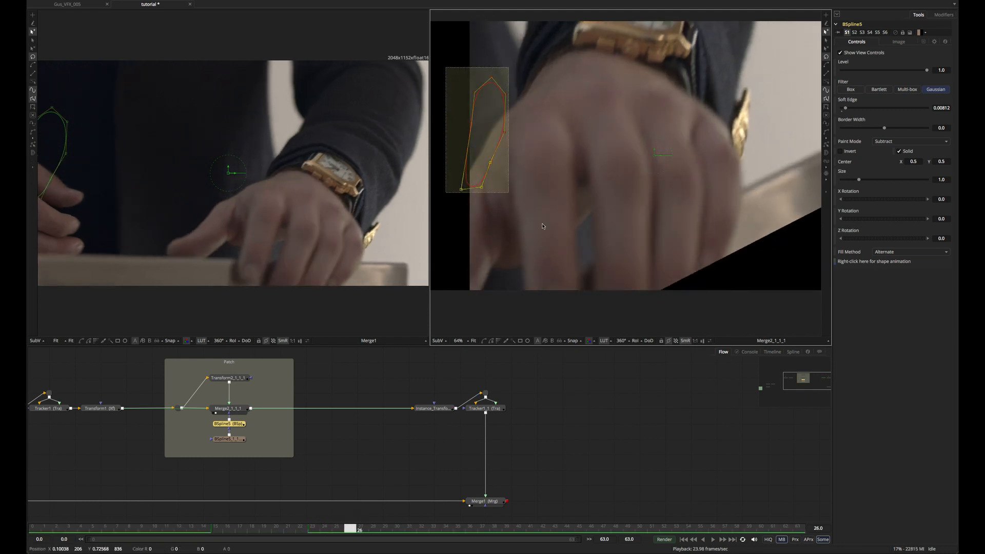
pyautogui.moveTo(474, 93); pyautogui.dragTo(469, 81)
pyautogui.moveTo(448, 133); pyautogui.dragTo(536, 200)
pyautogui.moveTo(539, 199); pyautogui.dragTo(534, 198)
# Keyframe the subtracting BSpline at frame 31, moving the shape to match the hand's edge.
pyautogui.moveTo(351, 528); pyautogui.dragTo(411, 528)
pyautogui.moveTo(441, 63); pyautogui.dragTo(523, 198)
pyautogui.moveTo(582, 211); pyautogui.dragTo(589, 206)
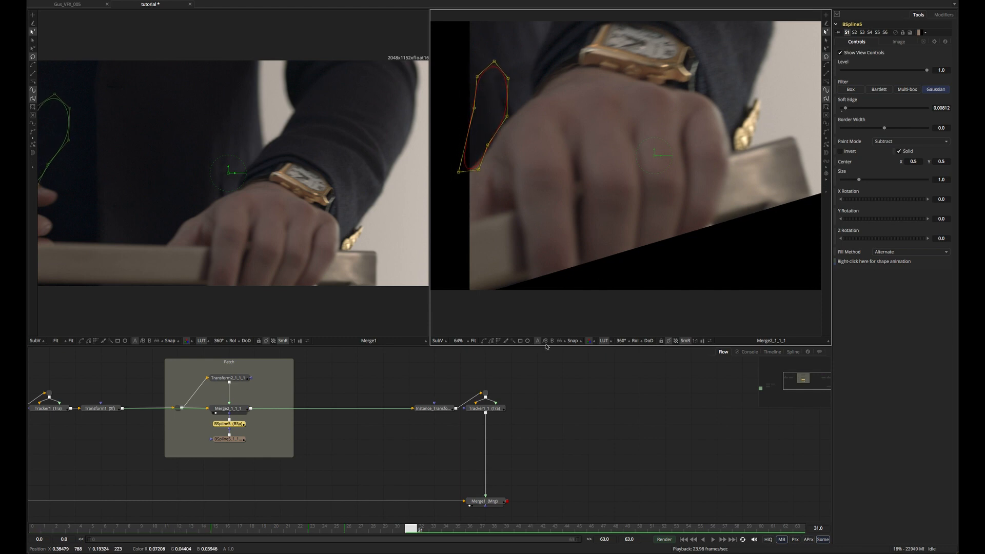
# Keyframe the subtracting BSpline's shape at frame 40 to follow the hand's edge, and save the composition.
pyautogui.moveTo(411, 528); pyautogui.dragTo(520, 518)
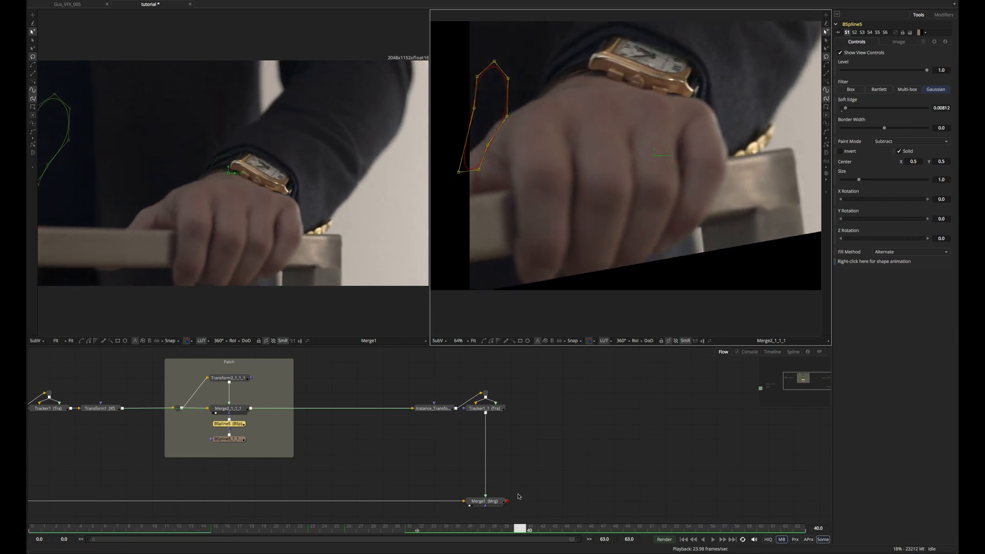
pyautogui.moveTo(498, 105)
pyautogui.mouseDown()
pyautogui.moveTo(555, 222)
pyautogui.moveTo(544, 221)
pyautogui.moveTo(591, 225)
pyautogui.mouseUp()
pyautogui.moveTo(519, 531); pyautogui.dragTo(72, 486)
pyautogui.hotkey('ctrl', 's')
# Set the subtracting BSpline's Soft Edge to about 0.027 while checking the hand's edge at frame 3, and save the composition.
pyautogui.scroll(4, 251, 168)
pyautogui.scroll(5, 251, 168)
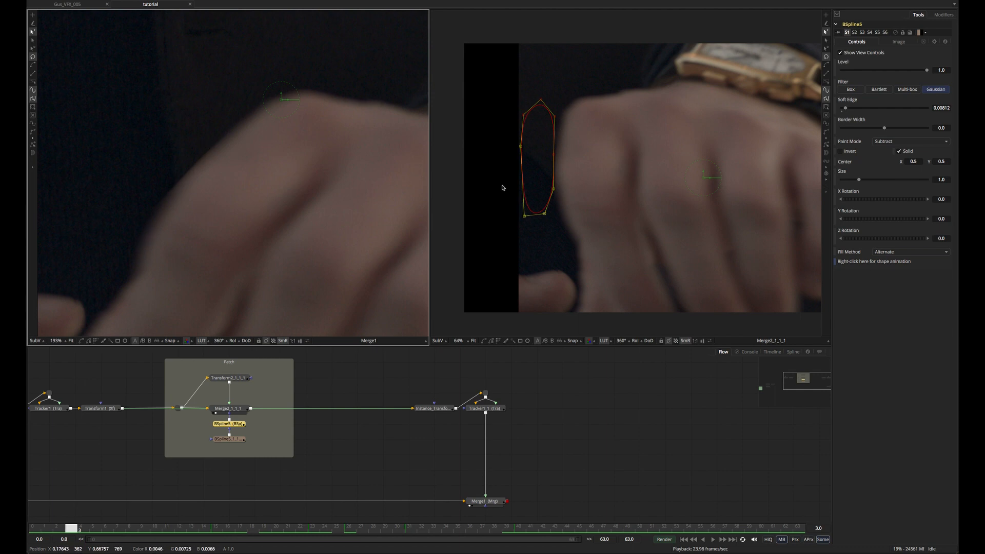
pyautogui.click(358, 384)
pyautogui.scroll(2, 195, 163)
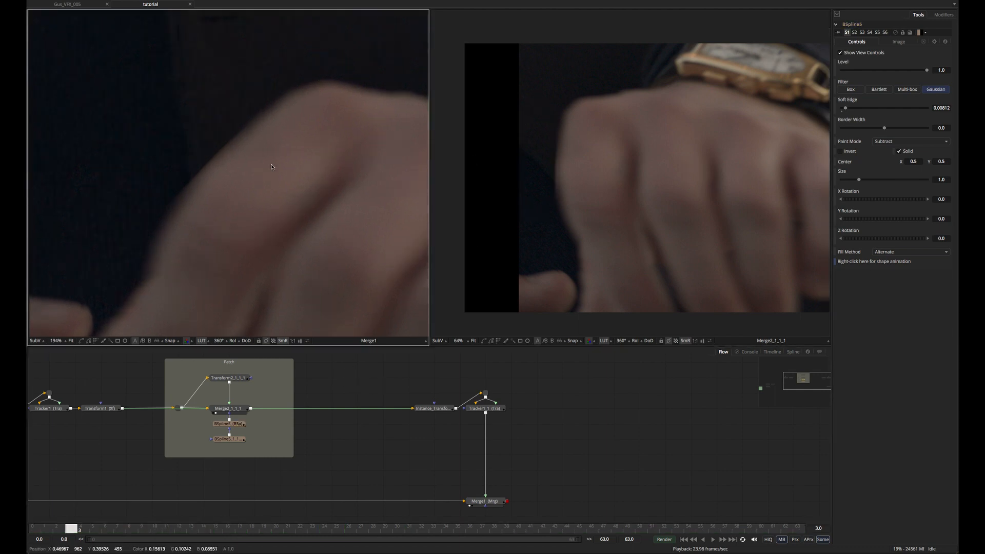
pyautogui.click(230, 423)
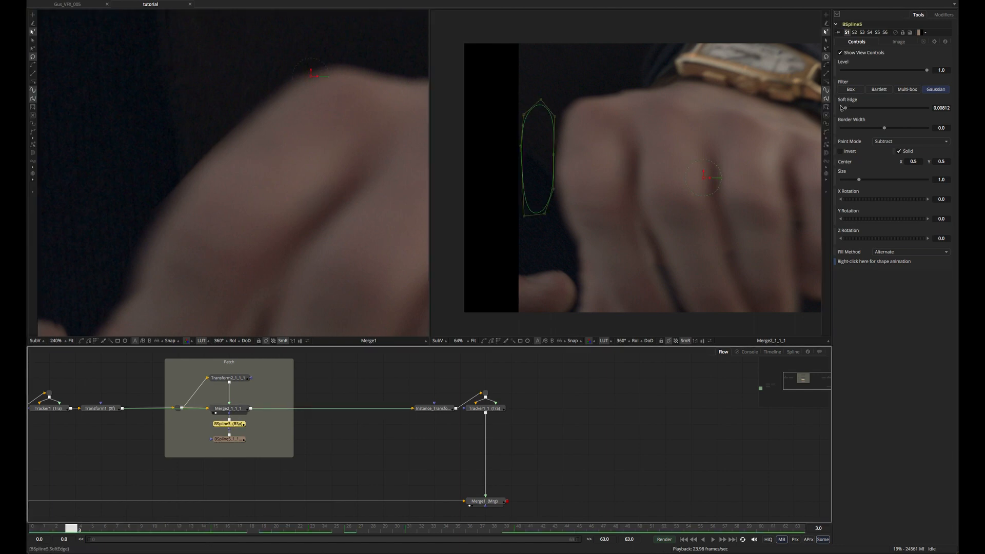
pyautogui.moveTo(847, 111)
pyautogui.mouseDown()
pyautogui.moveTo(927, 119)
pyautogui.moveTo(853, 108)
pyautogui.mouseUp()
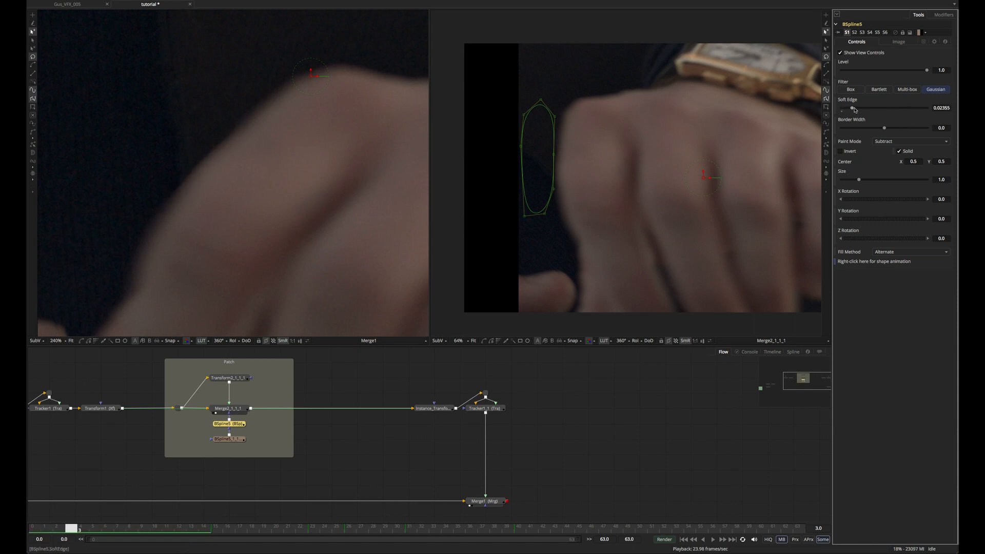
pyautogui.moveTo(853, 109); pyautogui.dragTo(900, 107)
pyautogui.moveTo(840, 102); pyautogui.dragTo(883, 98)
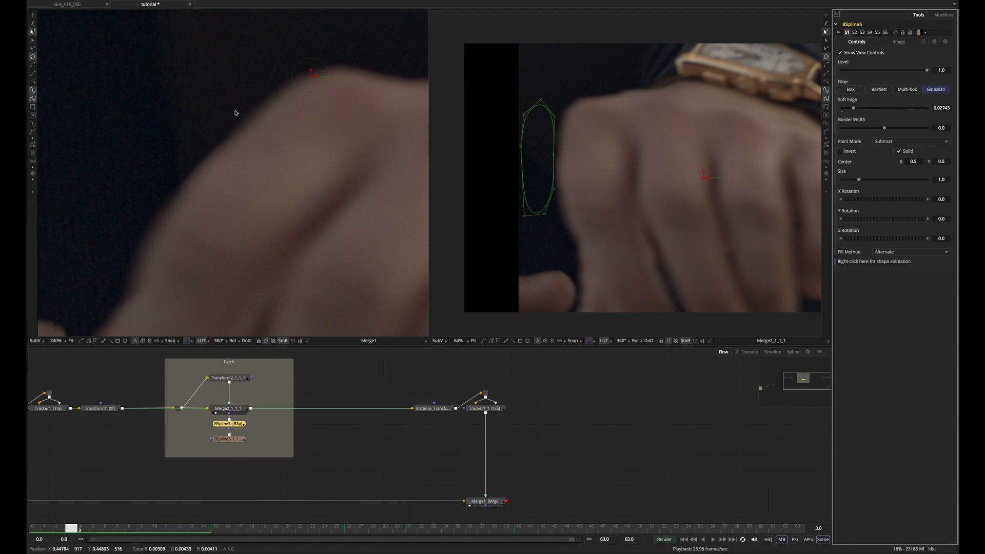
pyautogui.hotkey('ctrl', 's')
# Play the Merge1 result full screen from frame 0 to check the tattoo patch in motion.
pyautogui.moveTo(560, 119); pyautogui.dragTo(552, 137)
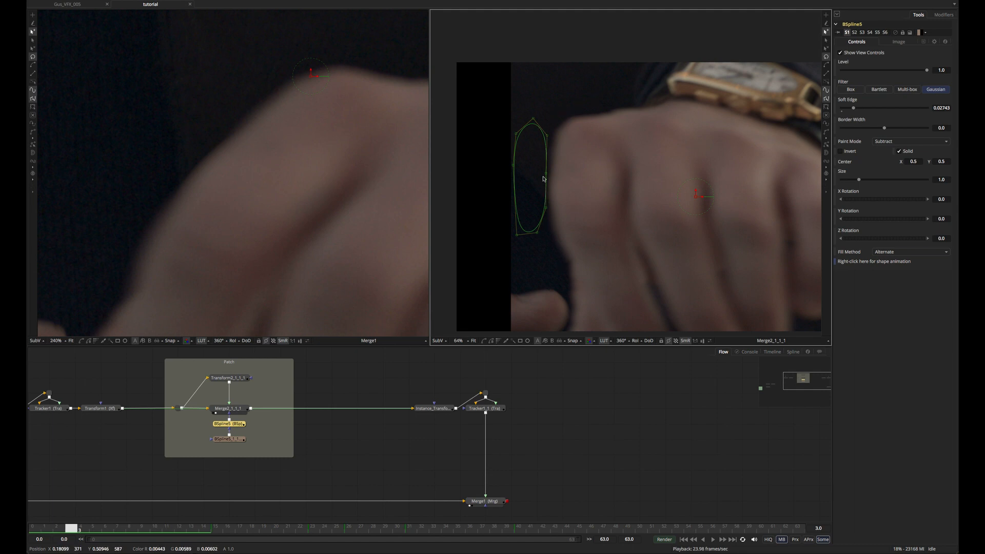
pyautogui.scroll(2, 246, 147)
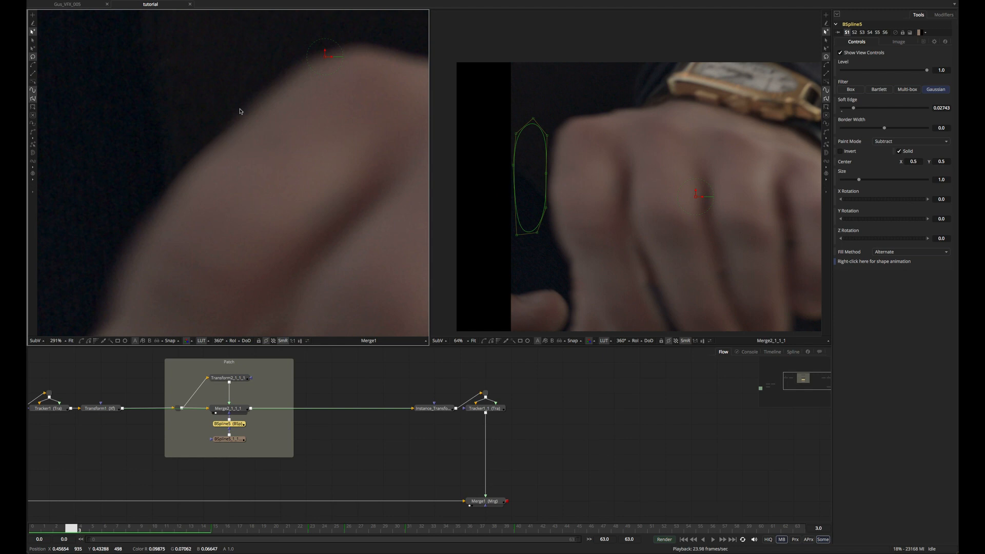
pyautogui.hotkey('ctrl', 'f')
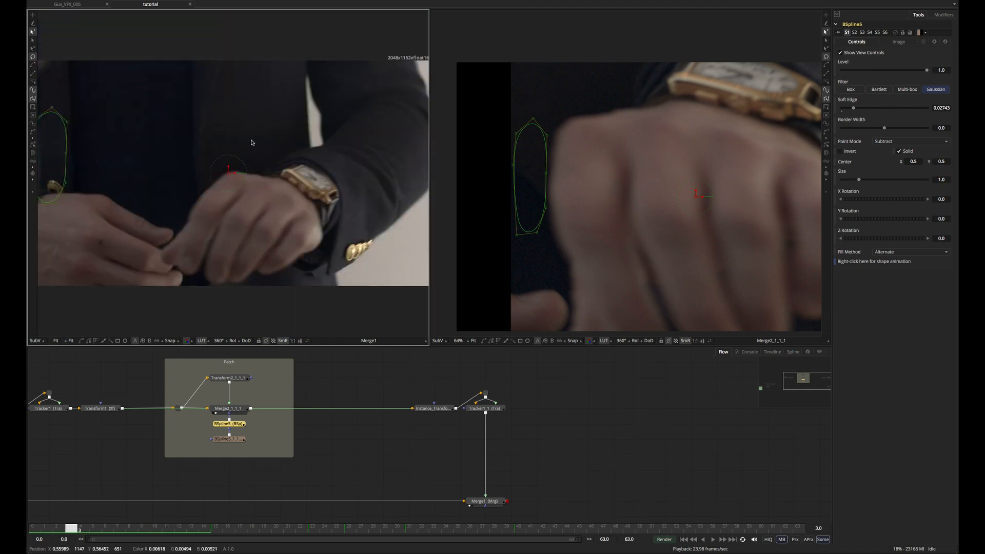
pyautogui.click(340, 369)
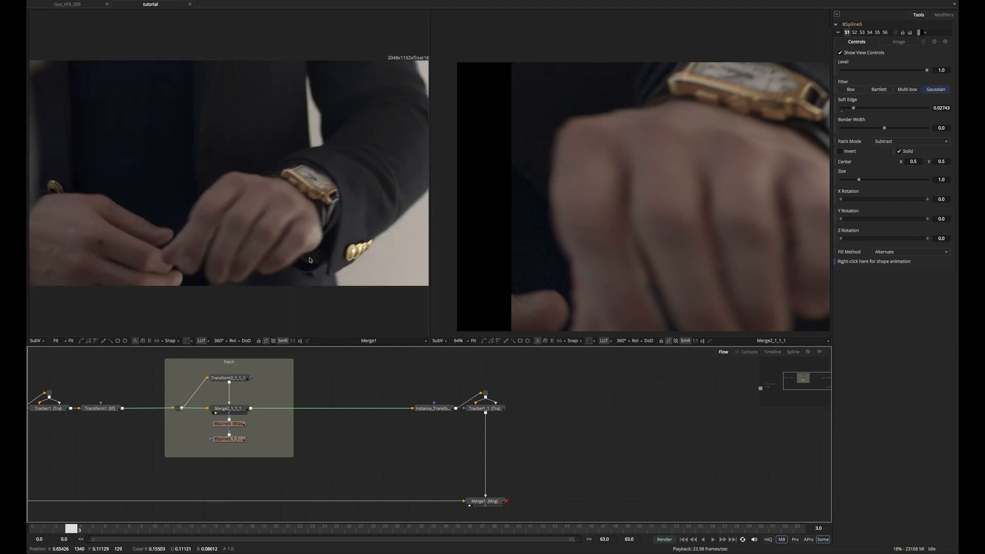
pyautogui.press('F4')
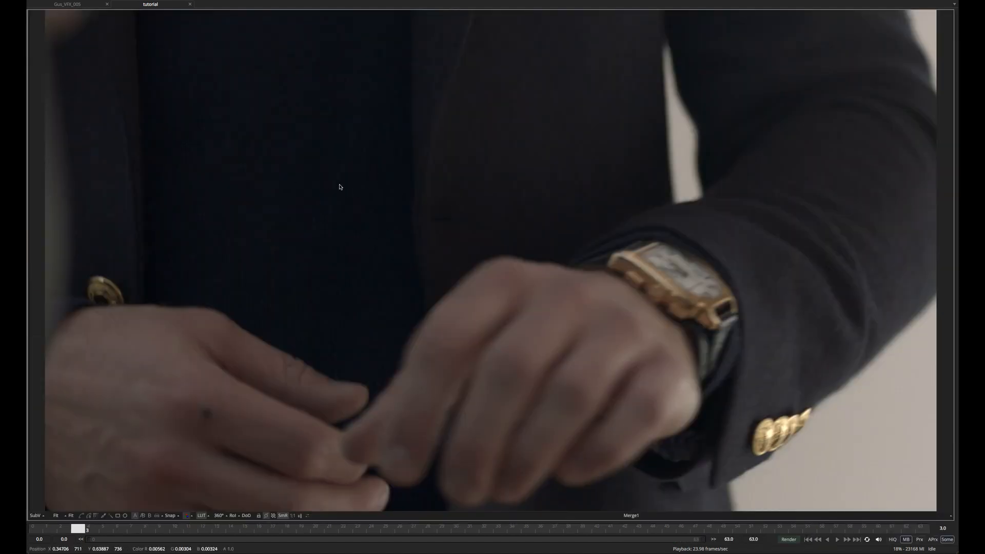
pyautogui.click(809, 539)
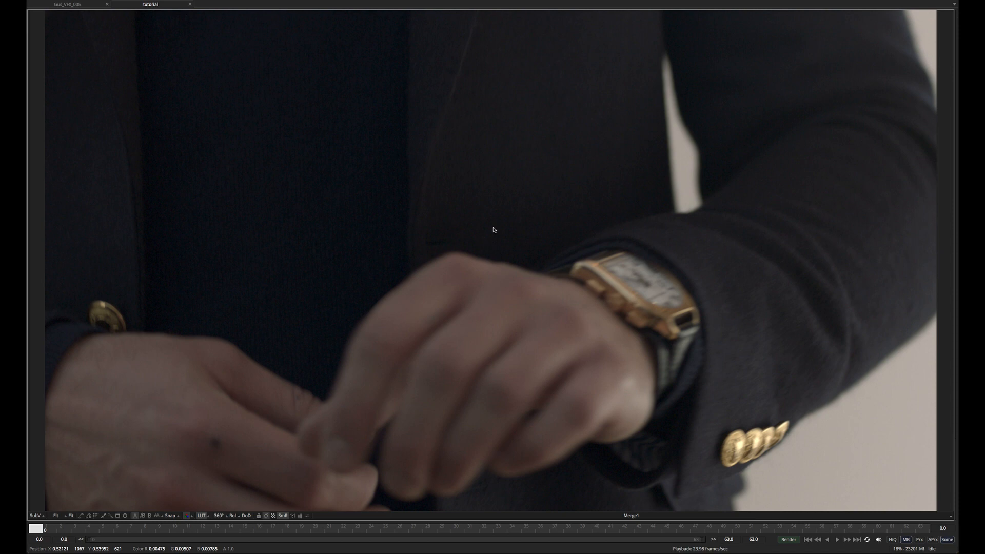
pyautogui.press('space')
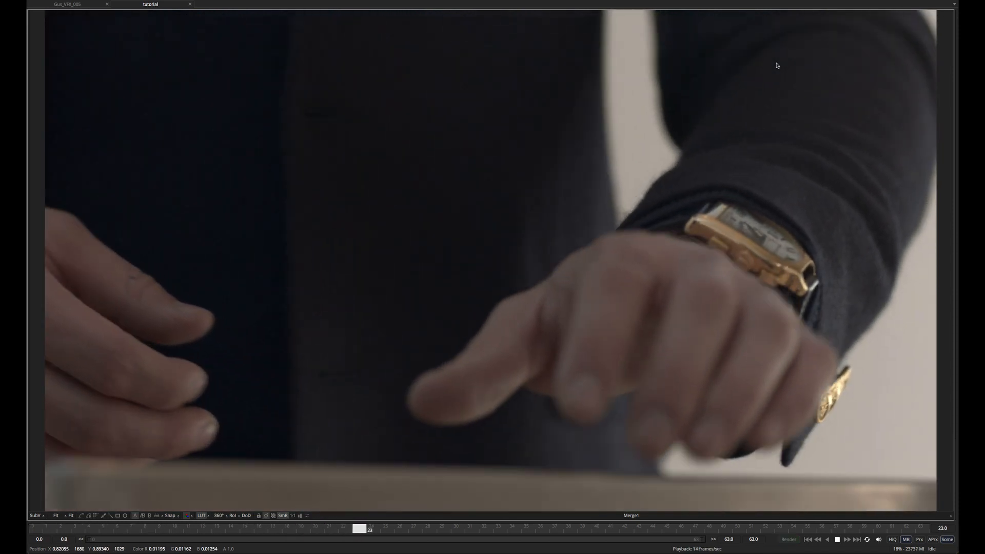
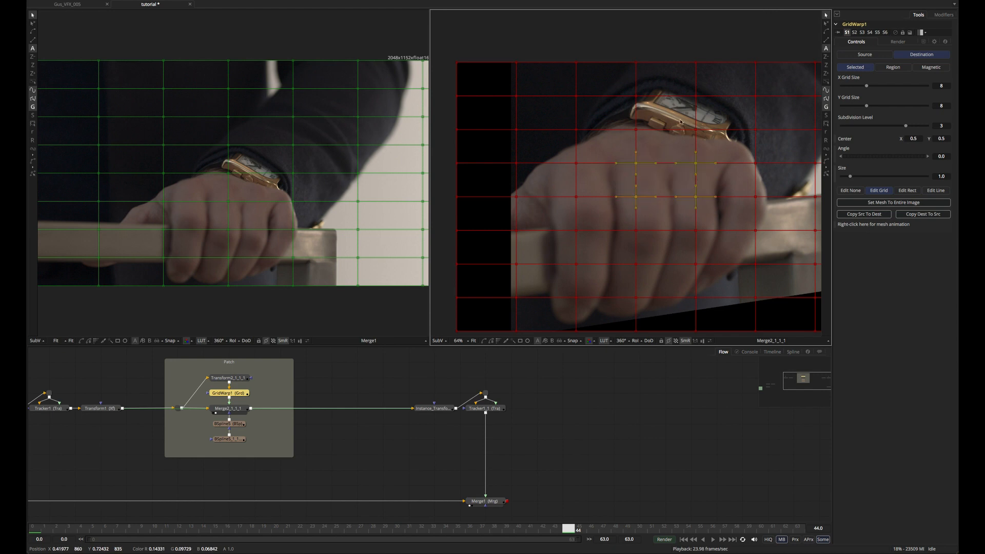
# Set GridWarp1's X Grid Size to 7 and Y Grid Size to 6.
pyautogui.moveTo(866, 87); pyautogui.dragTo(859, 106)
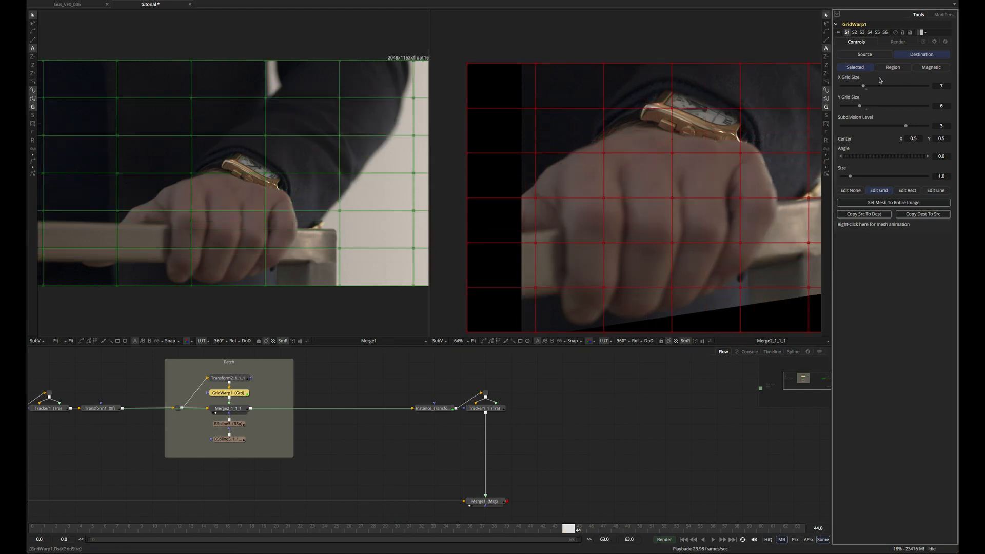
pyautogui.moveTo(584, 246); pyautogui.dragTo(578, 237)
pyautogui.middleClick(578, 459)
pyautogui.click(579, 459)
pyautogui.moveTo(550, 528)
pyautogui.mouseDown()
pyautogui.moveTo(507, 529)
pyautogui.moveTo(544, 529)
pyautogui.mouseUp()
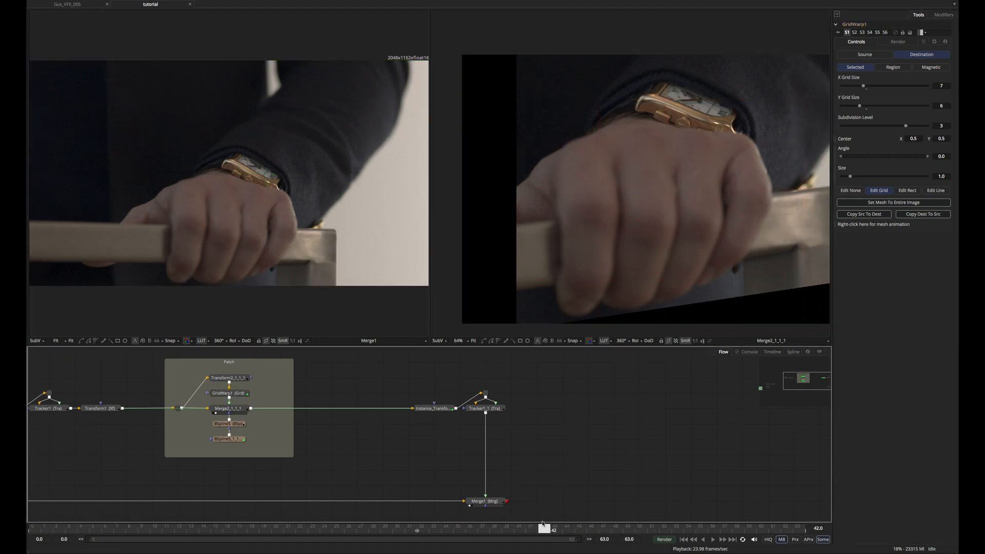
# Compare the patch with GridWarp1 bypassed and enabled, examining the hand between frames 41 and 48.
pyautogui.click(239, 395)
pyautogui.hotkey('ctrl', 'p')
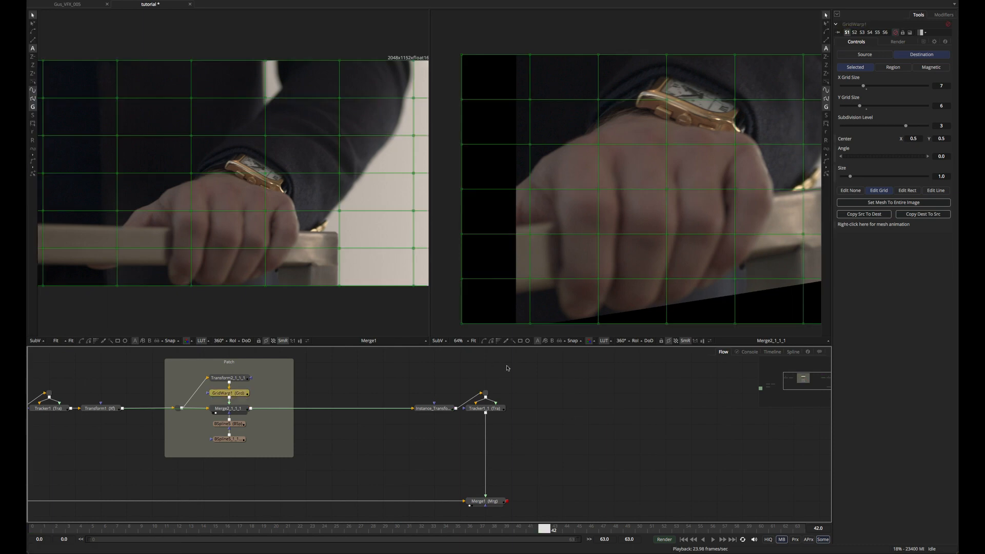
pyautogui.moveTo(552, 528); pyautogui.dragTo(618, 500)
pyautogui.click(238, 390)
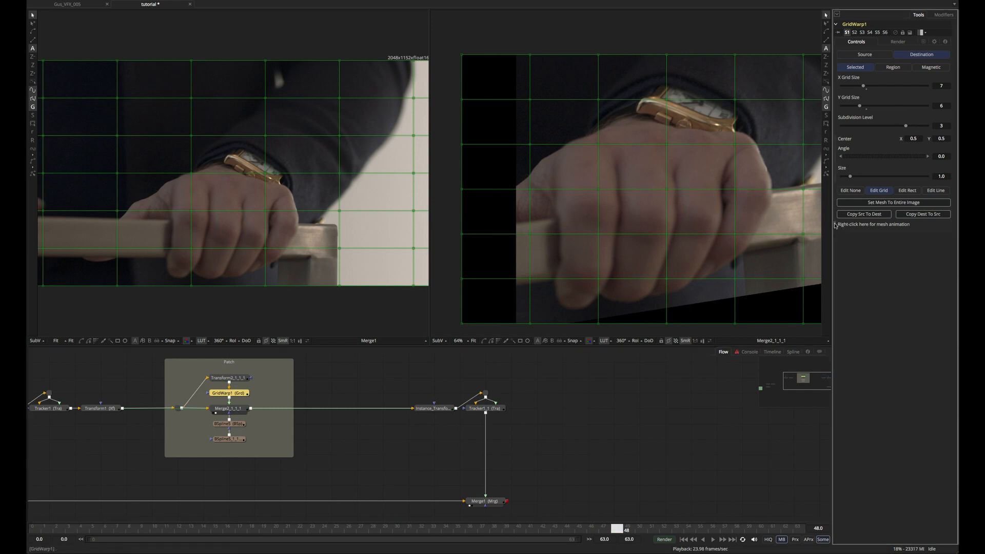
pyautogui.click(575, 442)
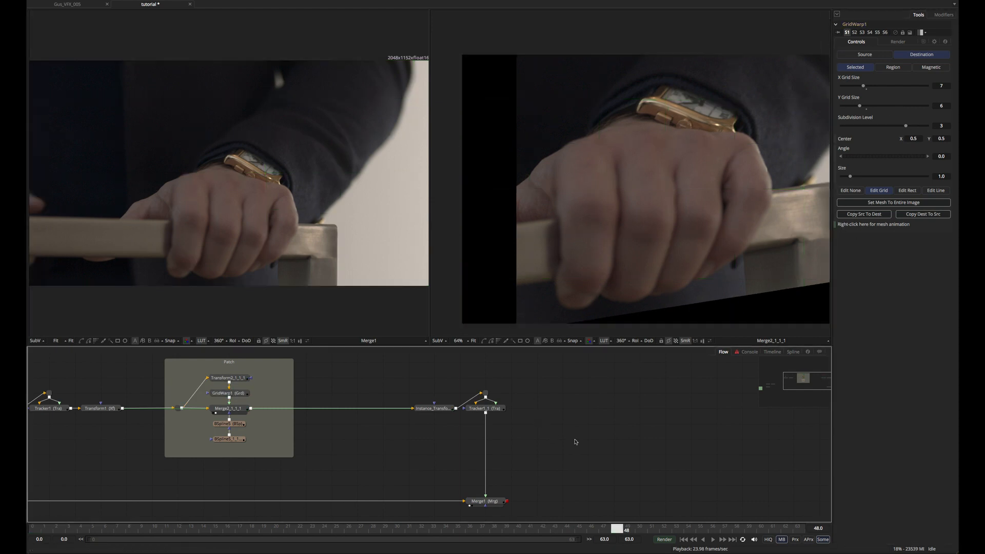
pyautogui.moveTo(617, 528); pyautogui.dragTo(532, 523)
pyautogui.scroll(3, 666, 150)
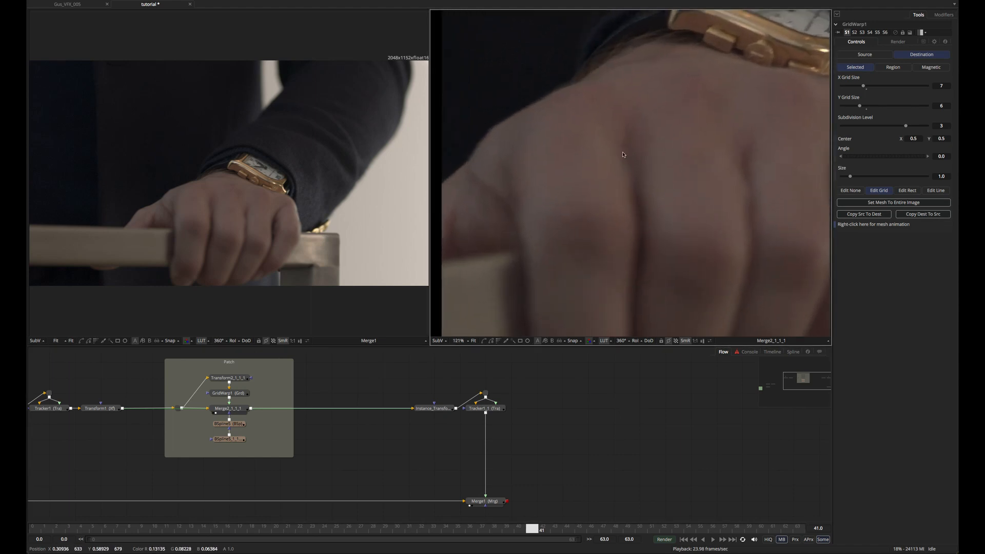
# Slightly shift GridWarp1's destination grid point over the knuckles at frame 41, with the on-screen controls hidden in the Merge1 viewer.
pyautogui.click(238, 393)
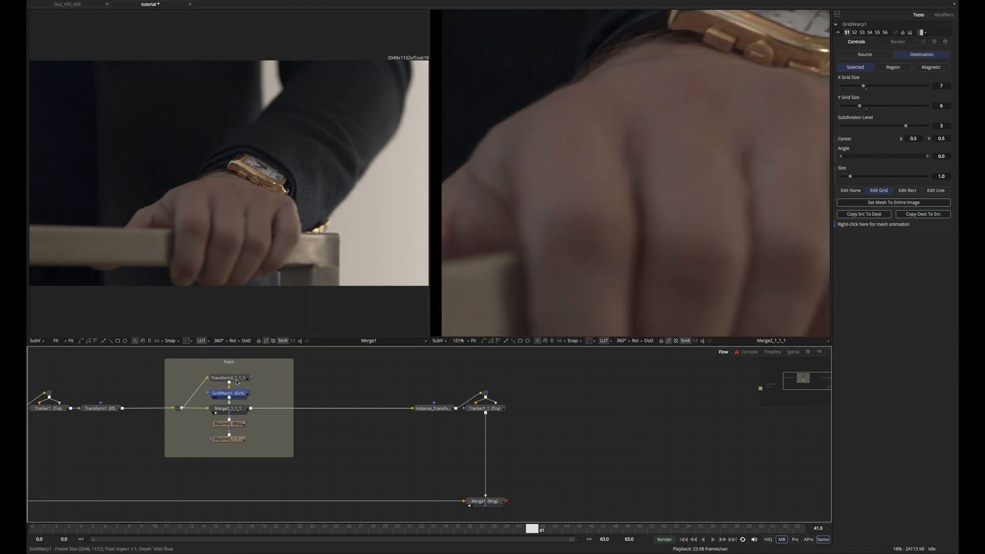
pyautogui.moveTo(461, 173); pyautogui.dragTo(594, 191)
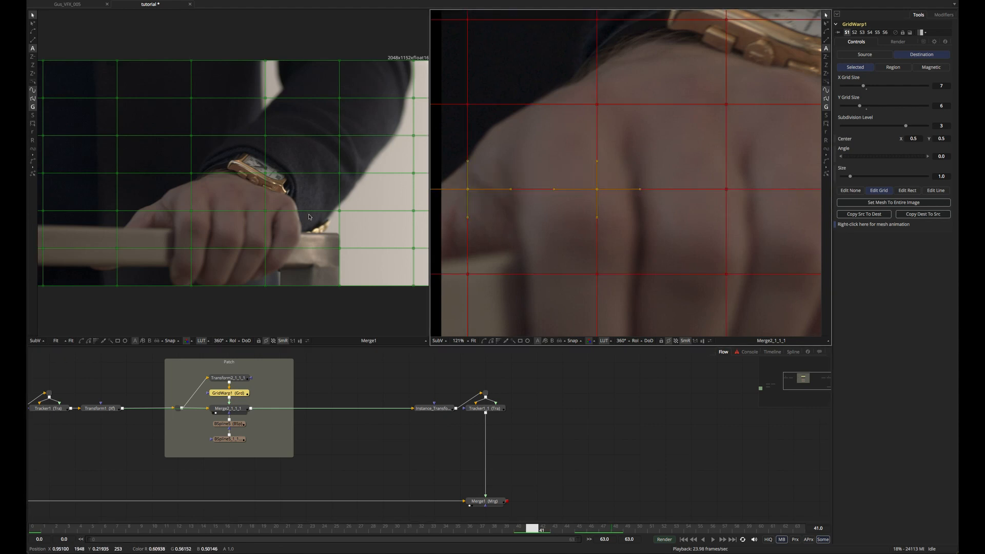
pyautogui.scroll(5, 213, 212)
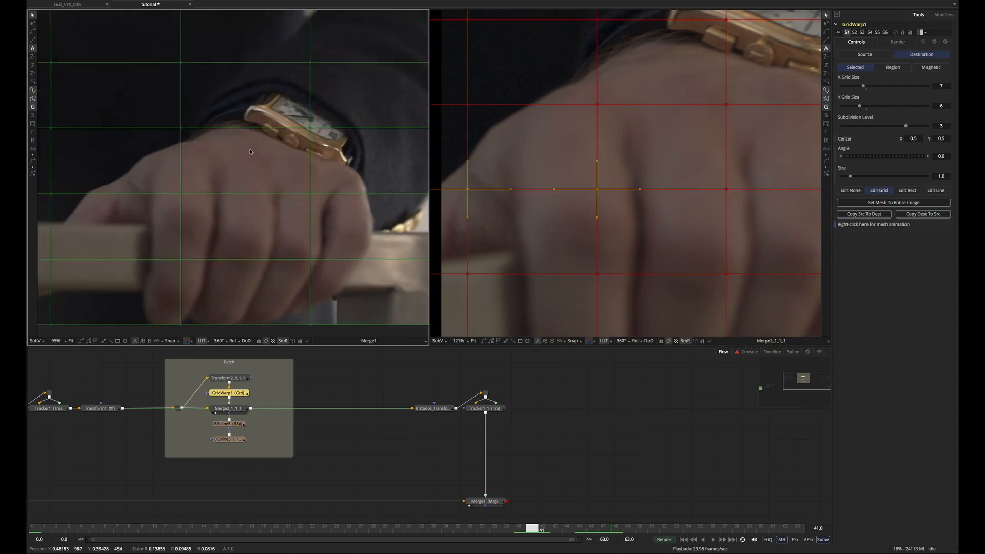
pyautogui.click(266, 340)
pyautogui.scroll(2, 238, 154)
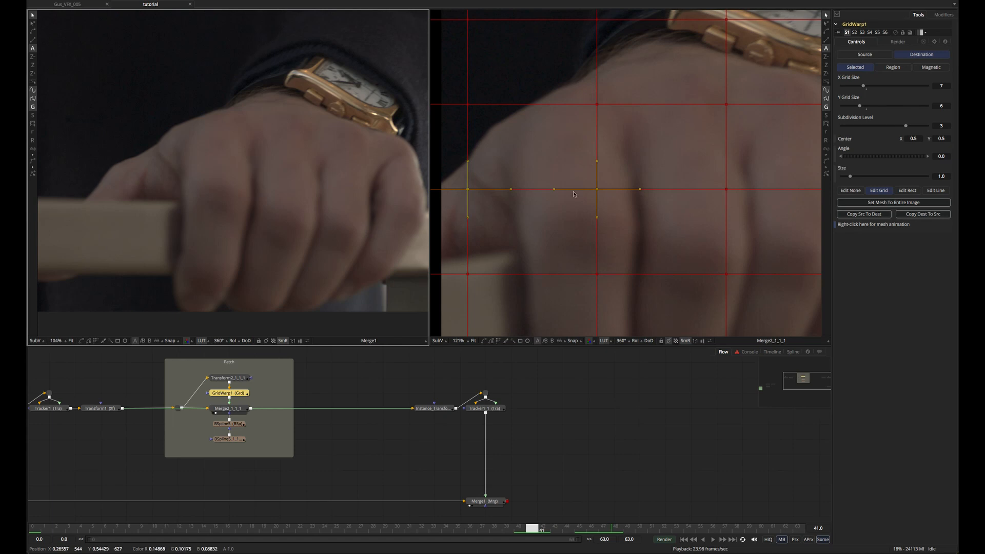
pyautogui.moveTo(596, 190); pyautogui.dragTo(594, 192)
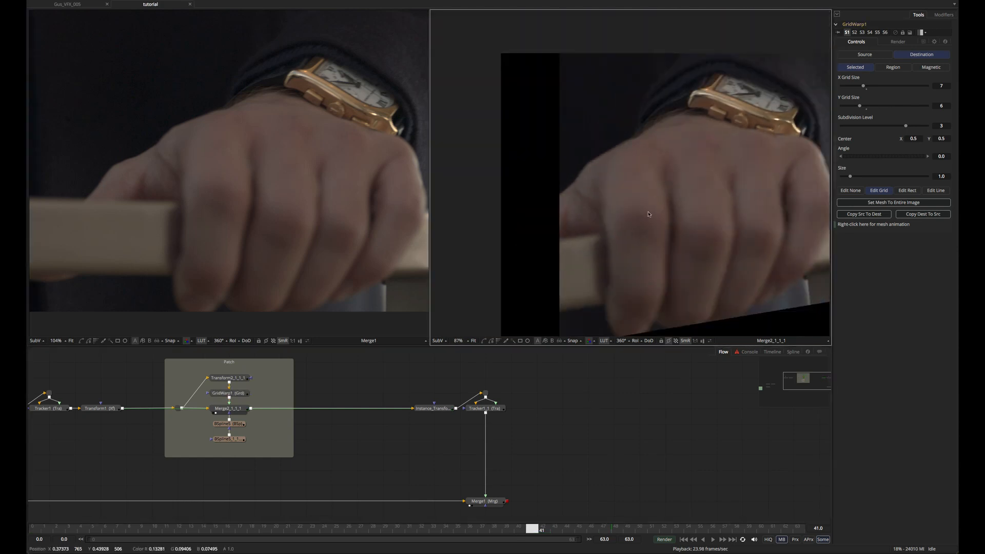
# Play back the warped patch from frame 30 and examine the hand around frame 38.
pyautogui.scroll(-3, 595, 159)
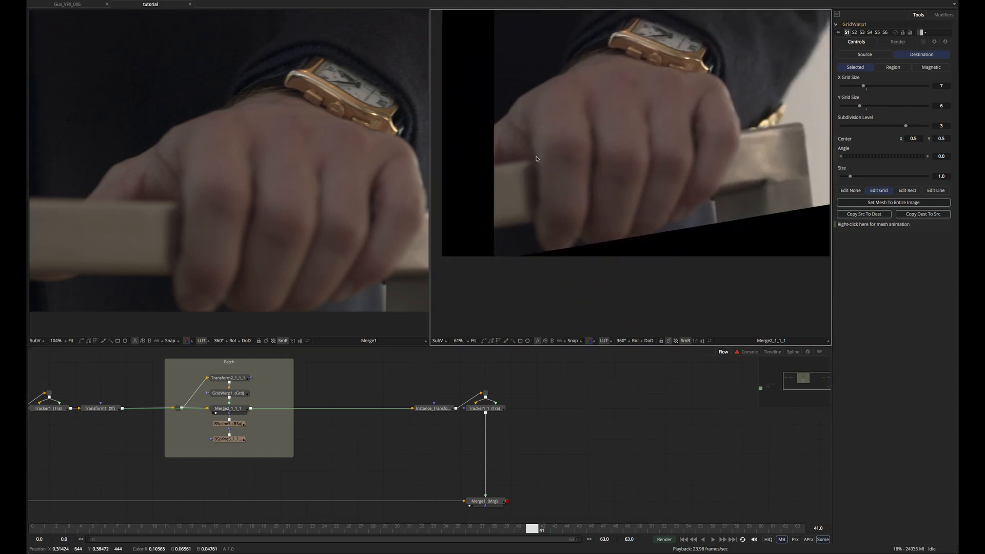
pyautogui.moveTo(532, 526); pyautogui.dragTo(400, 528)
pyautogui.press('space')
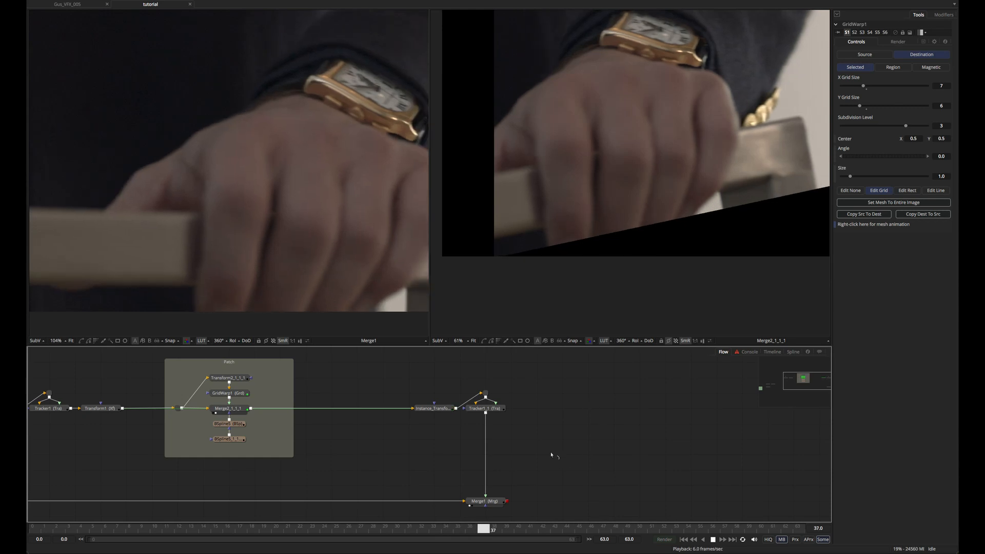
pyautogui.press('space')
pyautogui.moveTo(664, 529); pyautogui.dragTo(495, 436)
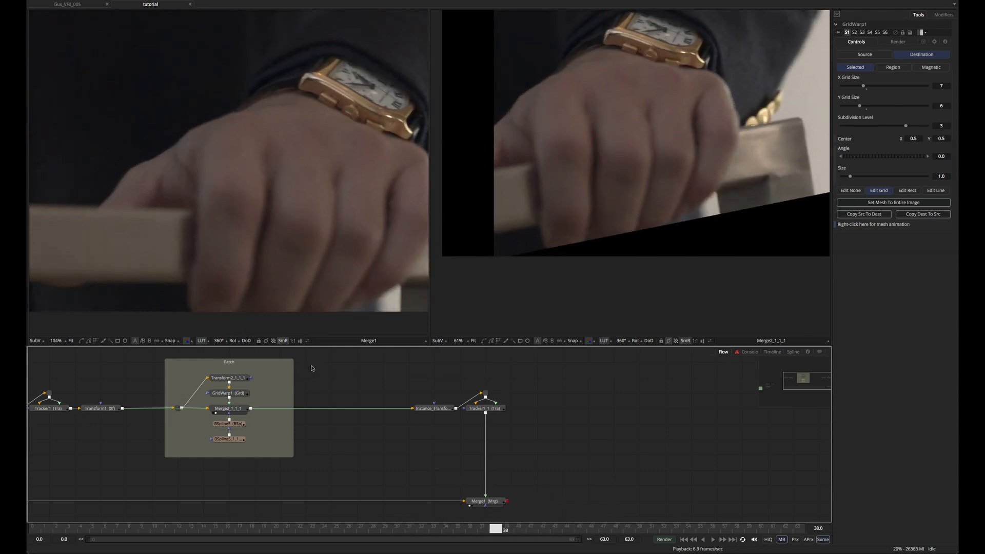
# Remove GridWarp1 from between Transform2_1_1_1 and Merge2_1_1_1, and save the composition.
pyautogui.moveTo(238, 396); pyautogui.dragTo(383, 377)
pyautogui.press('Delete')
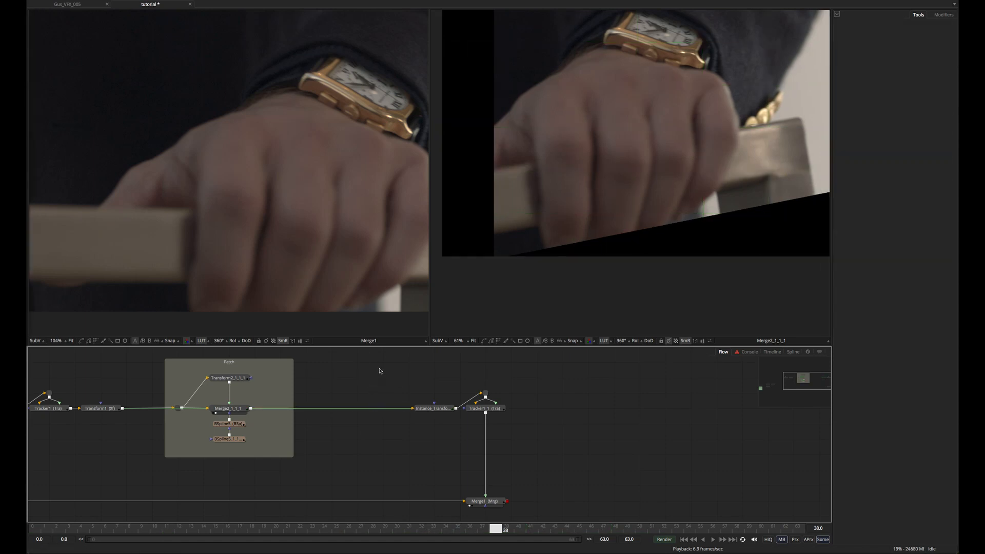
pyautogui.hotkey('ctrl', 's')
# Review the patch without the grid warp from frame 36 to frame 55, including a full-screen look at Merge1.
pyautogui.moveTo(506, 527); pyautogui.dragTo(471, 528)
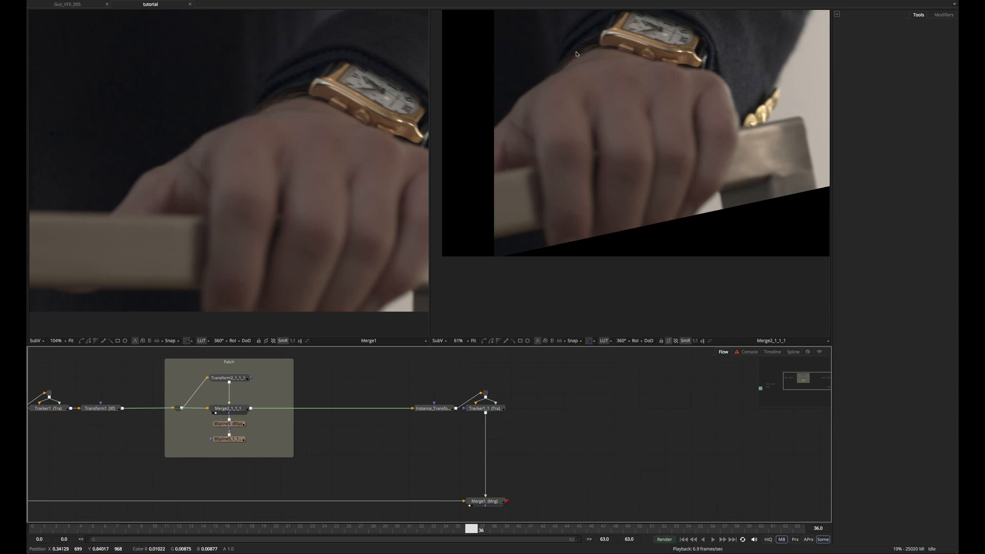
pyautogui.moveTo(458, 529); pyautogui.dragTo(653, 528)
pyautogui.press('space')
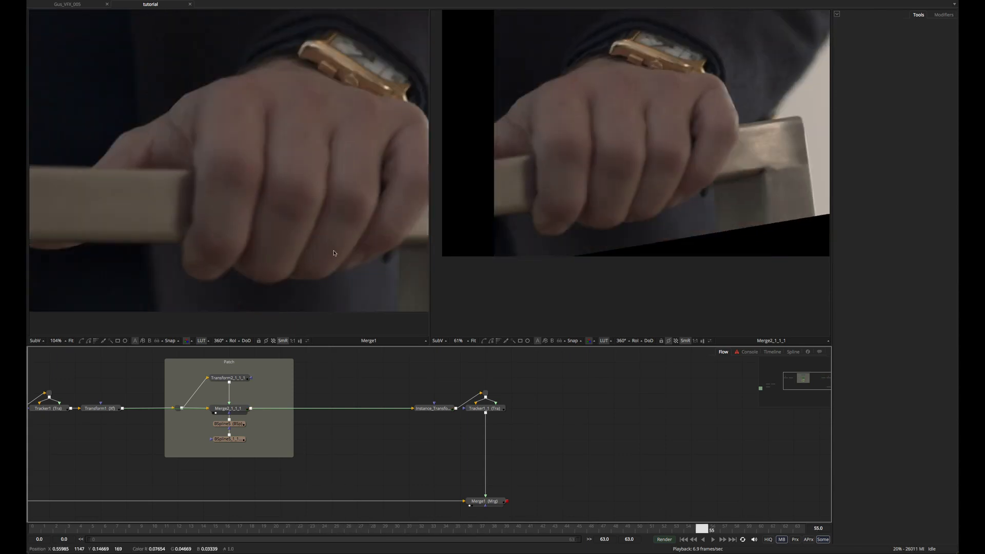
pyautogui.press('F4')
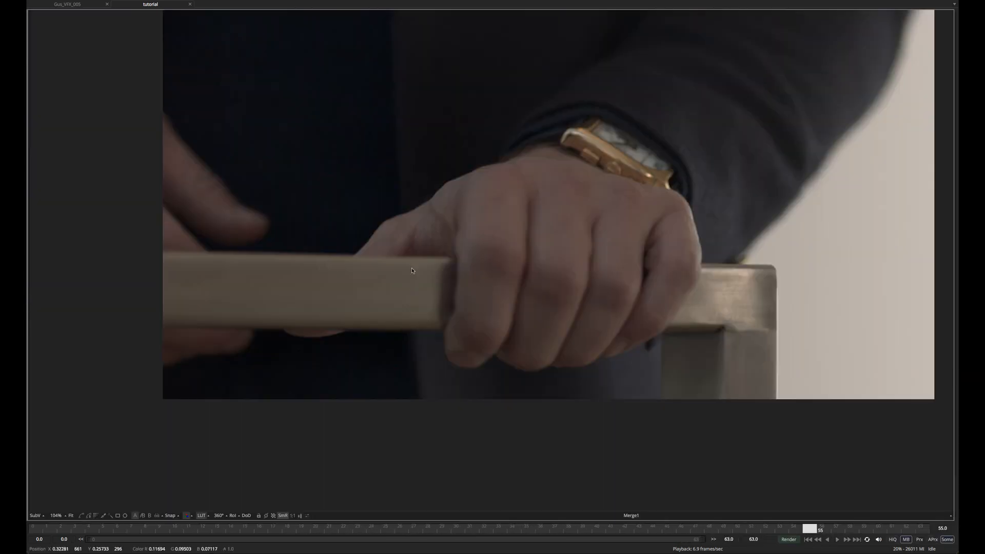
pyautogui.press('F4')
pyautogui.scroll(-3, 267, 206)
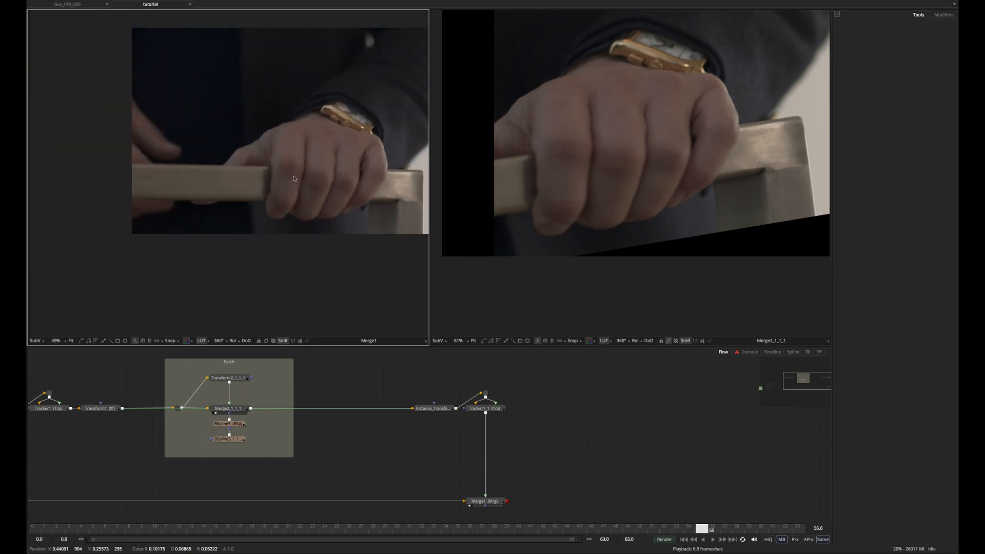
# Load CineonLog1 into the B buffer of the Merge1 viewer and fit the image in a full-screen view.
pyautogui.moveTo(296, 181); pyautogui.dragTo(239, 213)
pyautogui.moveTo(251, 447); pyautogui.dragTo(474, 433)
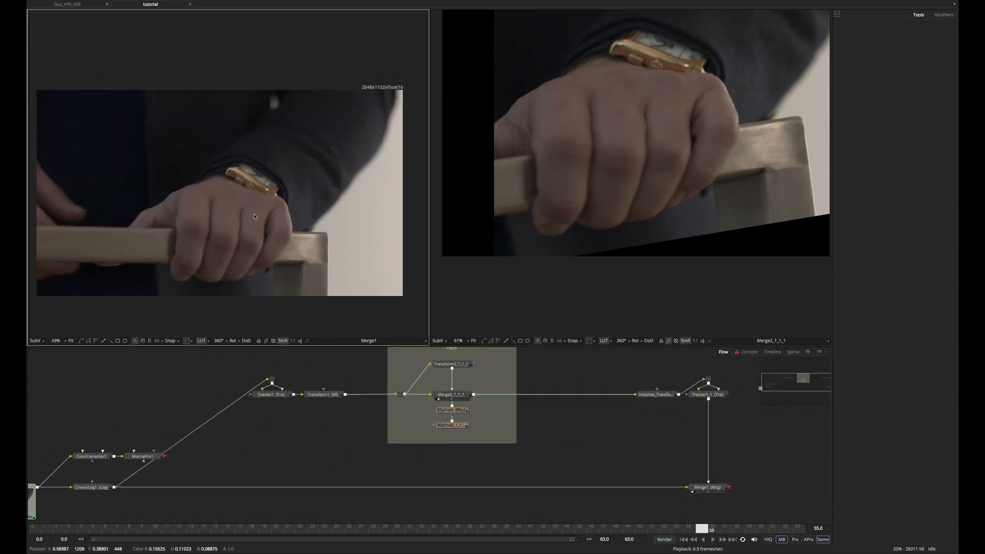
pyautogui.press('.')
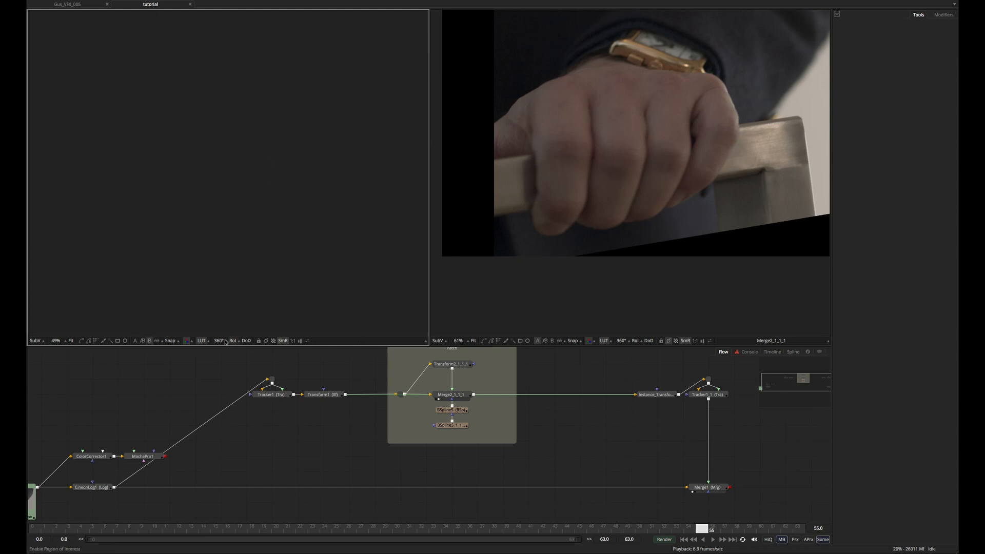
pyautogui.click(92, 488)
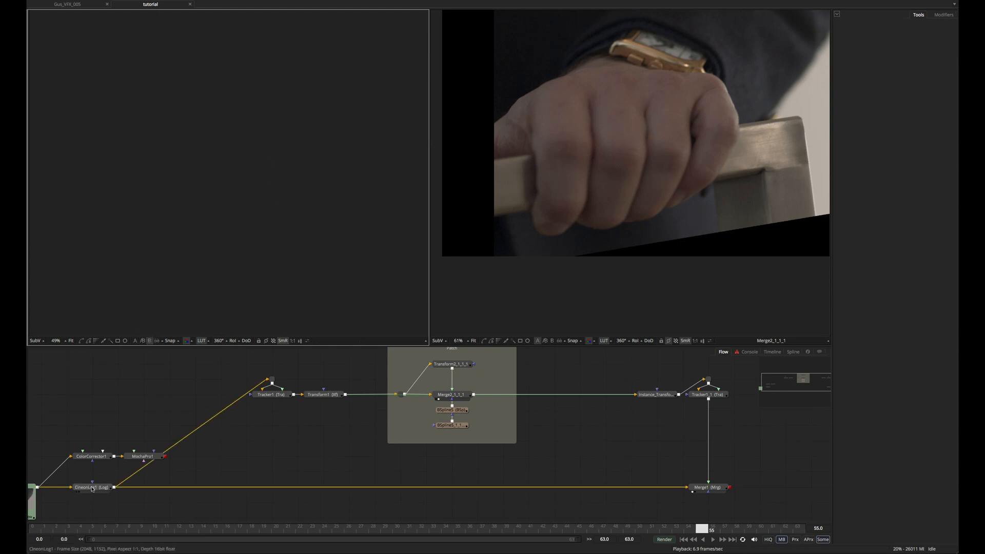
pyautogui.press('1')
pyautogui.click(301, 155)
pyautogui.press('F4')
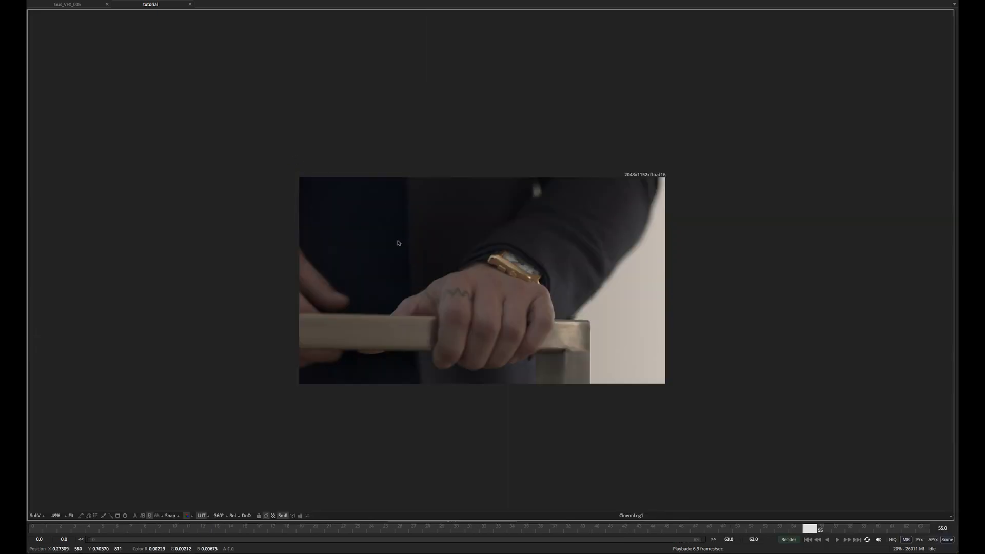
pyautogui.hotkey('ctrl', 'f')
# Compare Merge1 with the original CineonLog1 footage in full screen and go to frame 46.
pyautogui.press(',')
pyautogui.press('.')
pyautogui.press(',')
pyautogui.press('.')
pyautogui.press(',')
pyautogui.moveTo(659, 530); pyautogui.dragTo(685, 530)
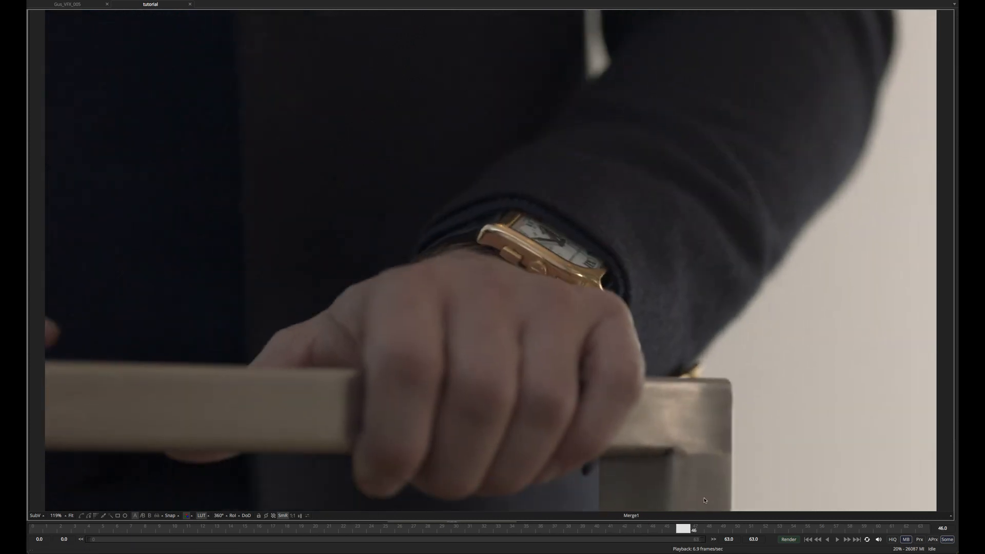
# Play the shot from the first frame, alternating between Merge1 and CineonLog1 to examine the tattoo removal in motion.
pyautogui.click(808, 539)
pyautogui.press('space')
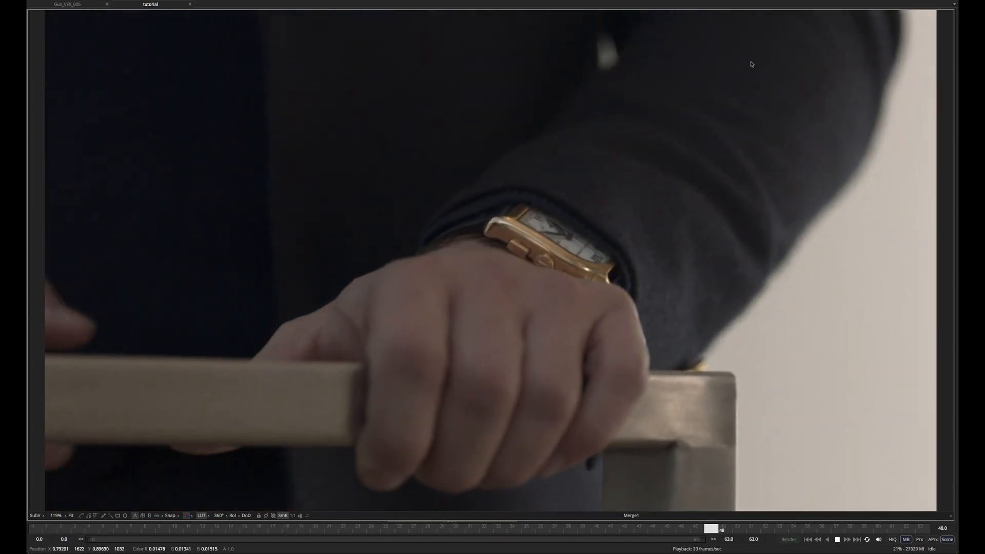
pyautogui.press('.')
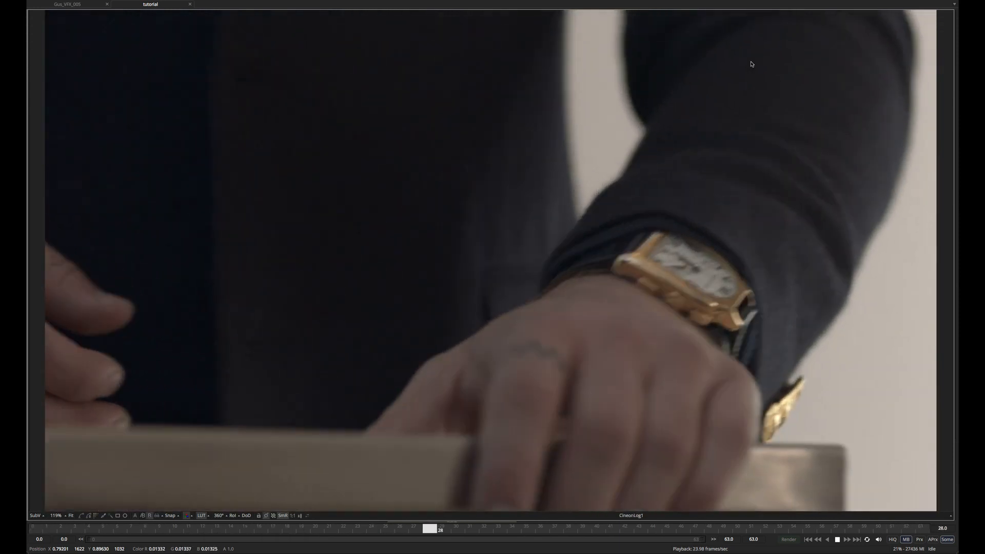
pyautogui.press(',')
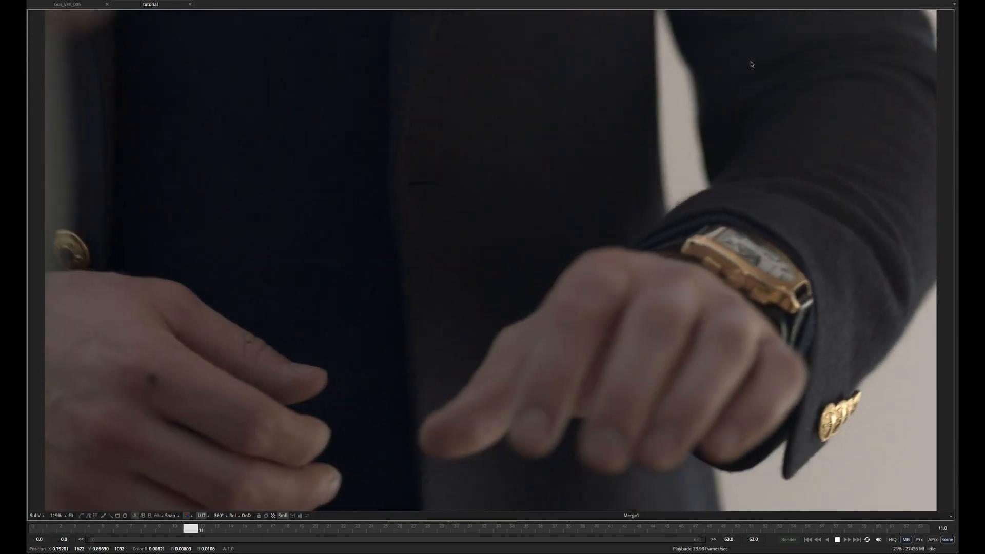
pyautogui.press('.')
pyautogui.press(',')
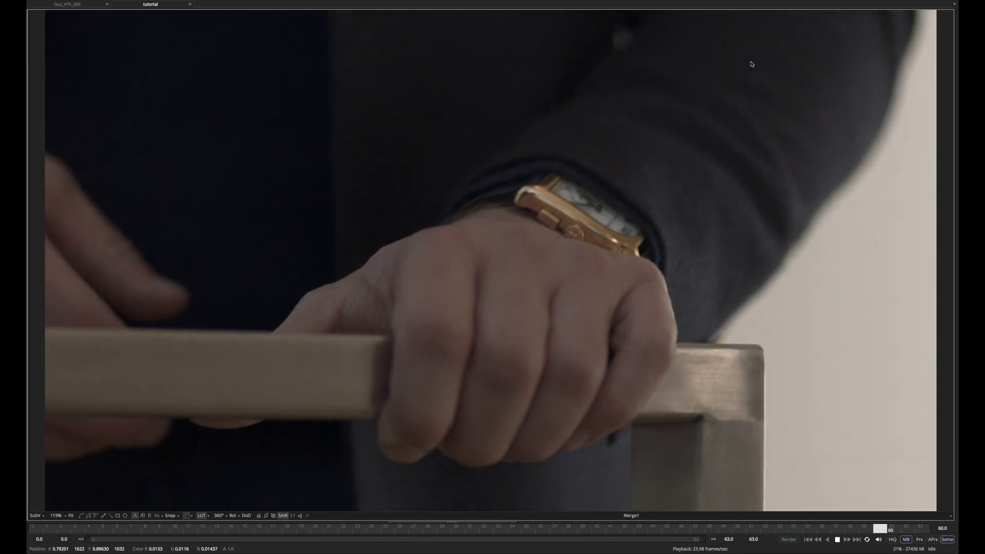
pyautogui.press('.')
pyautogui.press(',')
pyautogui.press('.')
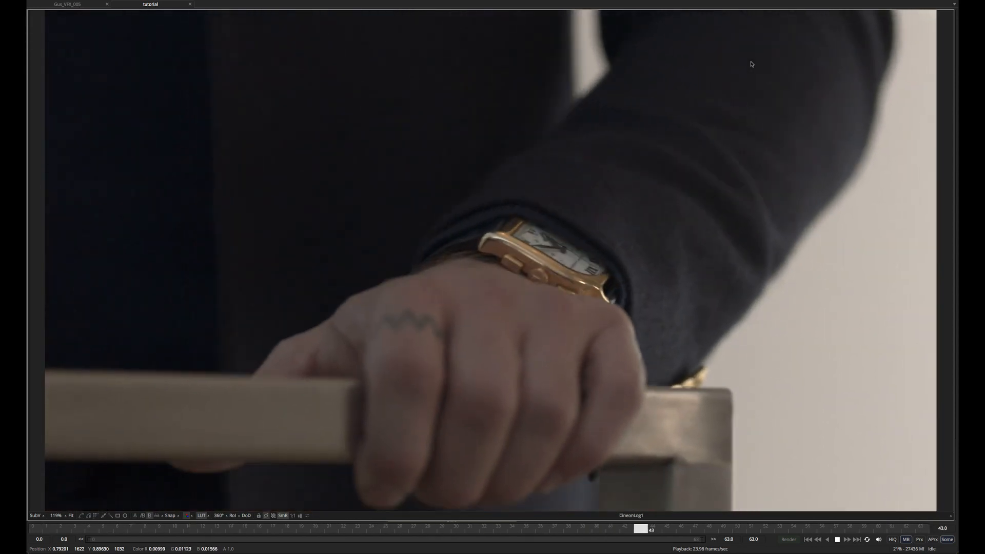
pyautogui.press(',')
pyautogui.press('.')
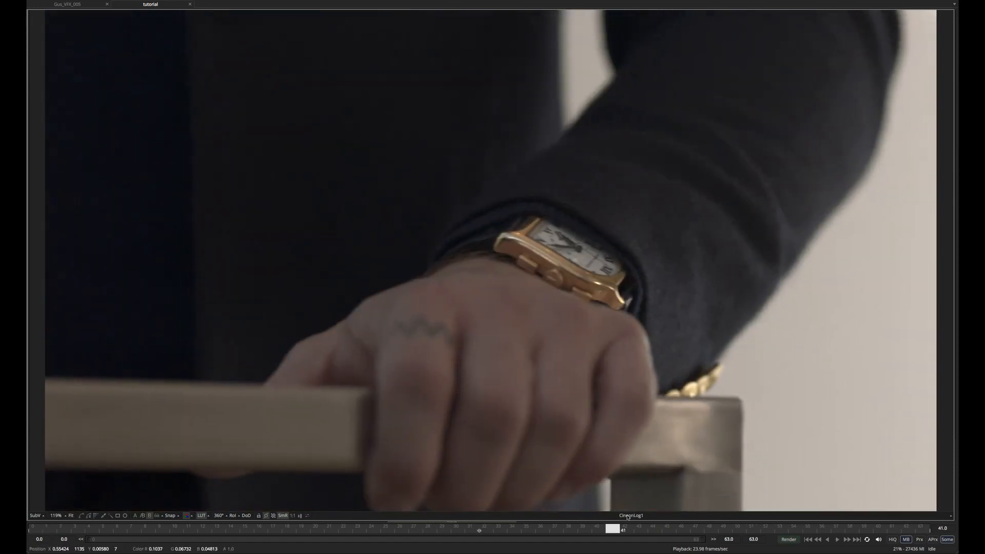
# Show Merge1 again at frame 39 and return from full screen to the multi-pane layout.
pyautogui.press(',')
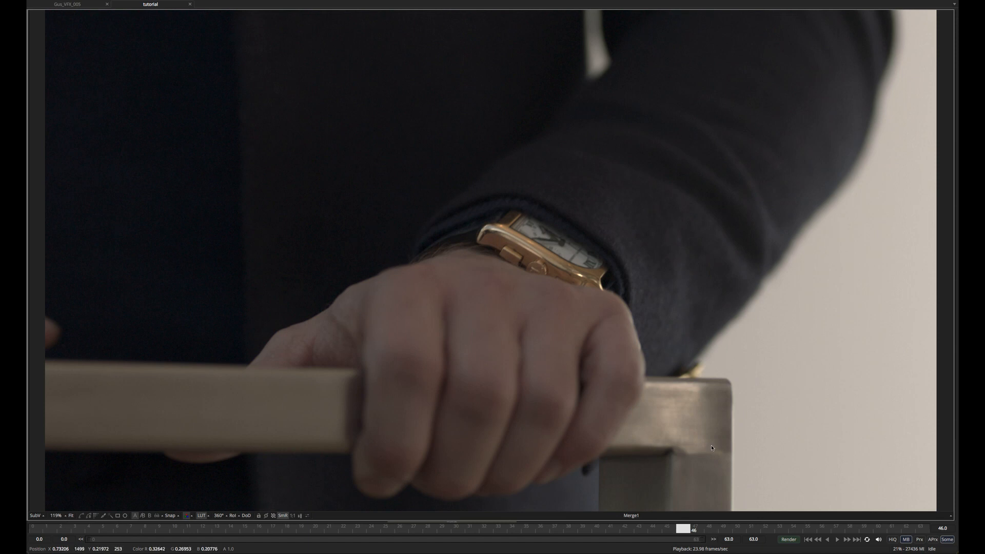
pyautogui.moveTo(682, 528); pyautogui.dragTo(583, 516)
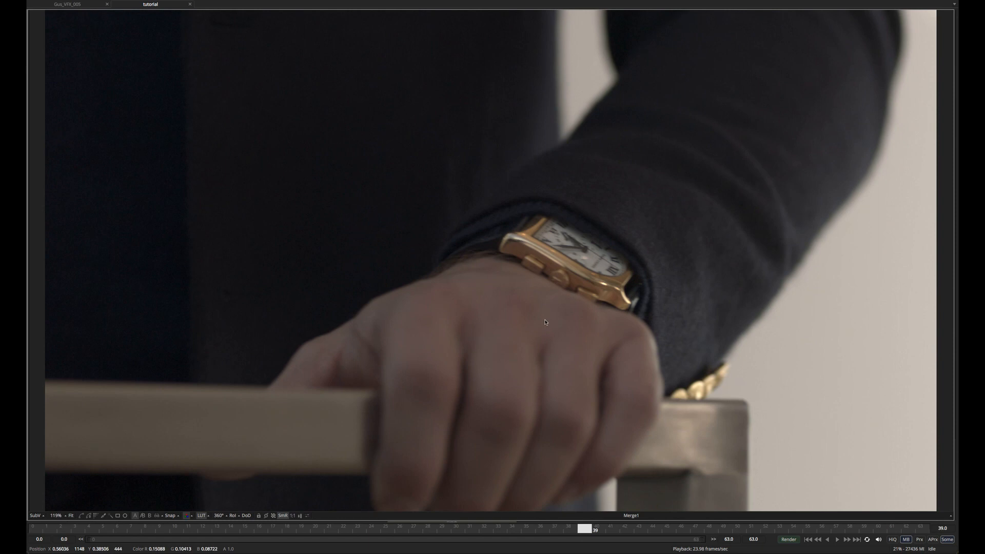
pyautogui.press('F4')
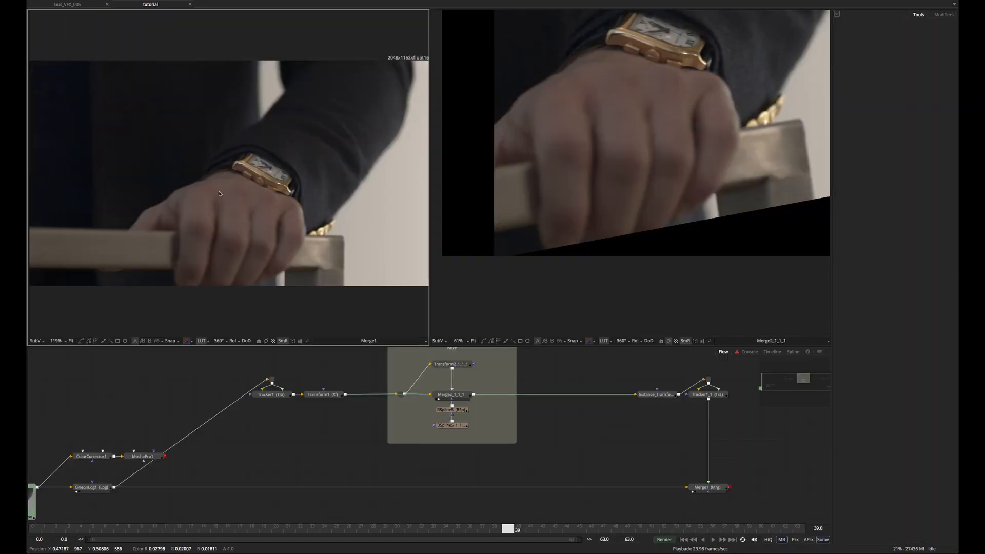
# Examine the dark jacket beside the hand in Merge1 at frame 39, including individual colour channels.
pyautogui.moveTo(515, 530); pyautogui.dragTo(503, 506)
pyautogui.moveTo(331, 357); pyautogui.dragTo(330, 368)
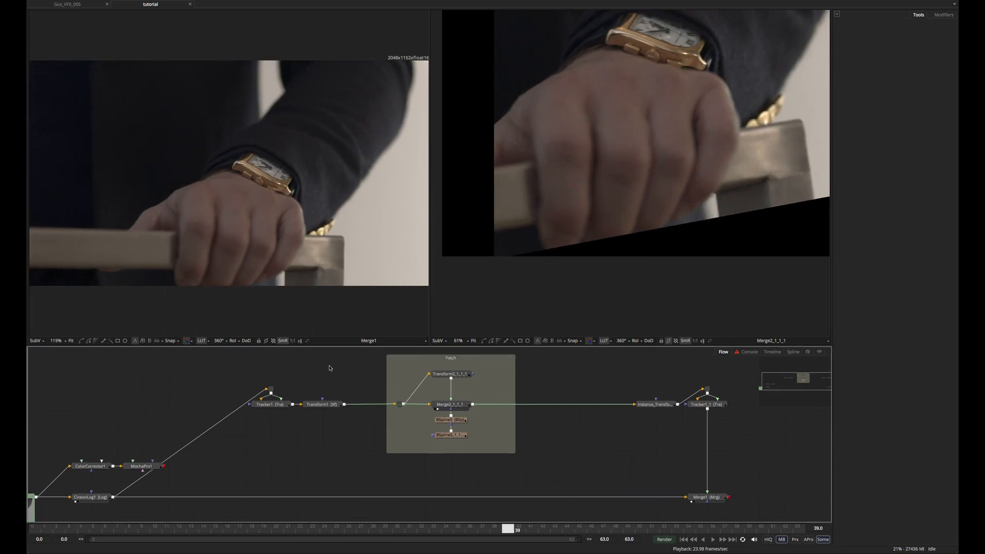
pyautogui.moveTo(630, 405); pyautogui.dragTo(600, 372)
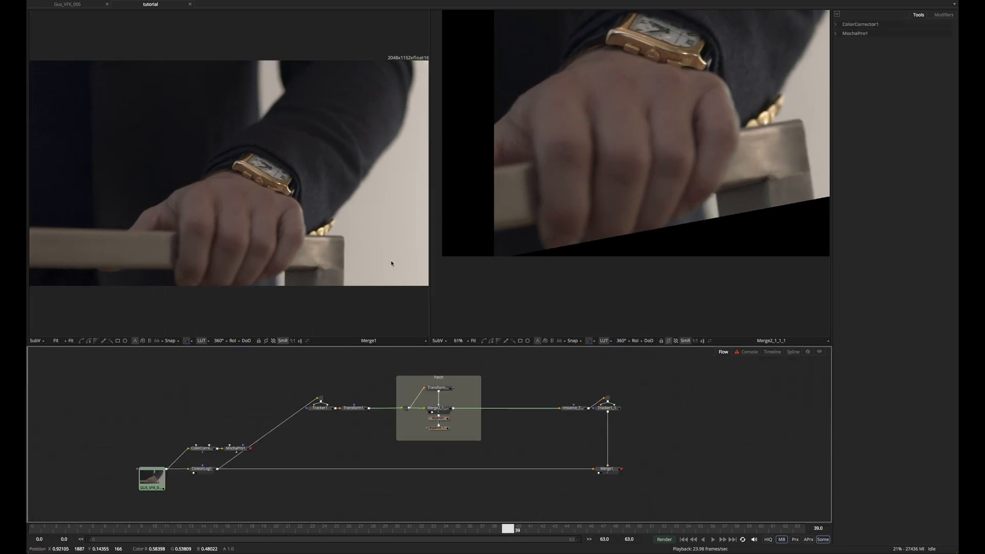
pyautogui.scroll(5, 330, 151)
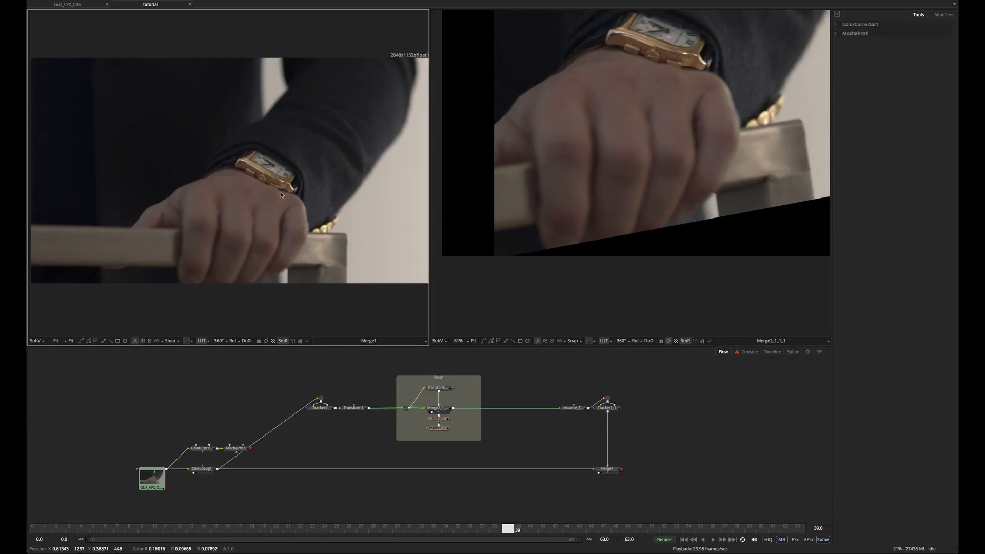
pyautogui.scroll(-3, 286, 171)
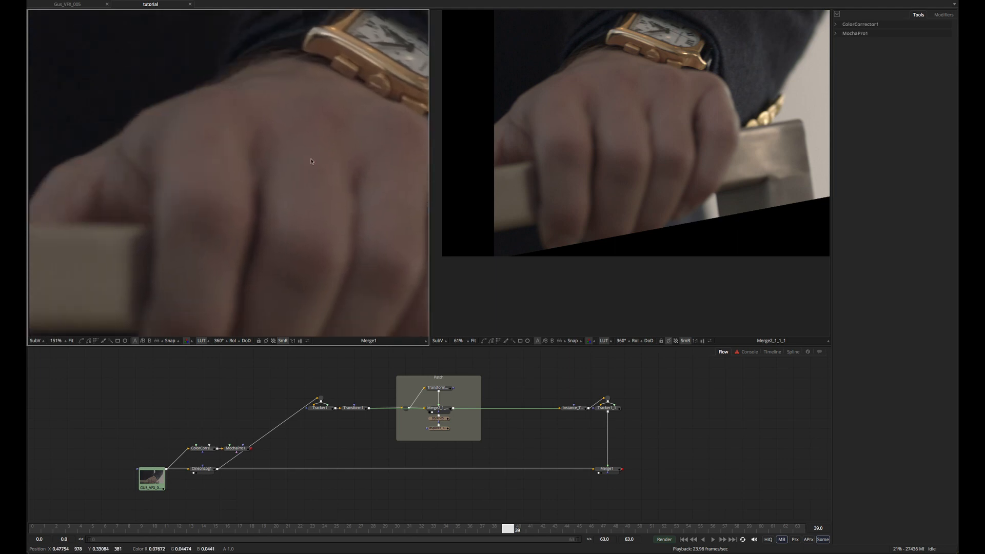
pyautogui.scroll(12, 351, 134)
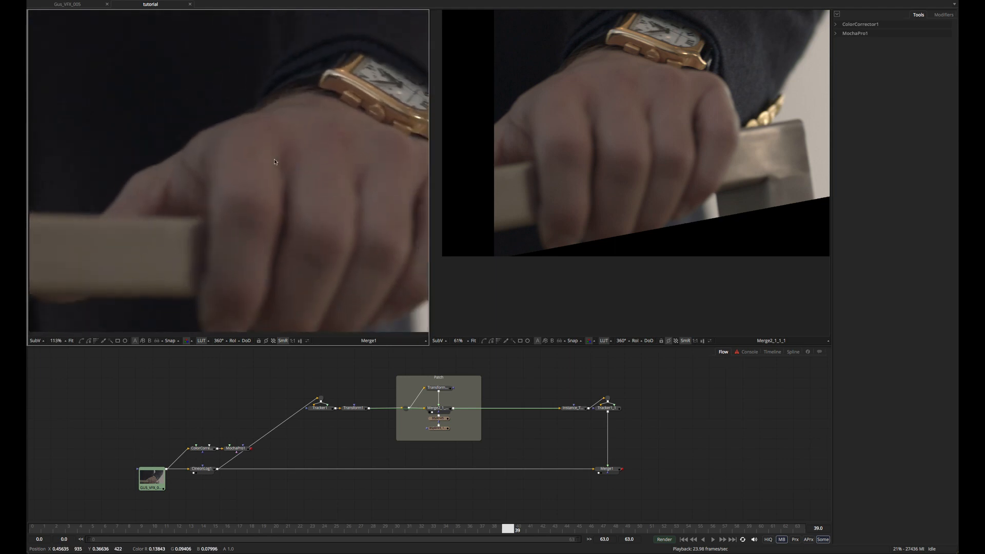
pyautogui.scroll(-1, 263, 200)
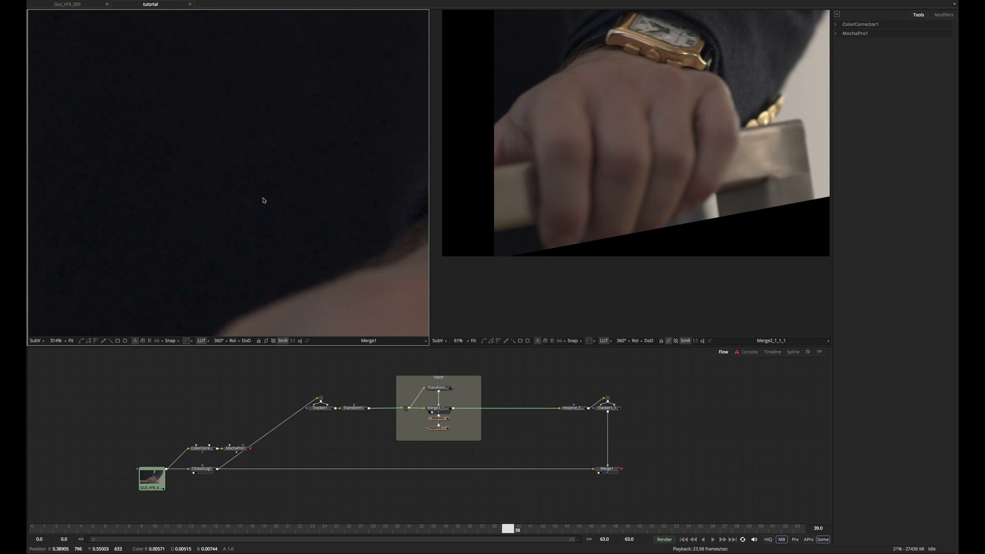
pyautogui.moveTo(332, 200); pyautogui.dragTo(298, 179)
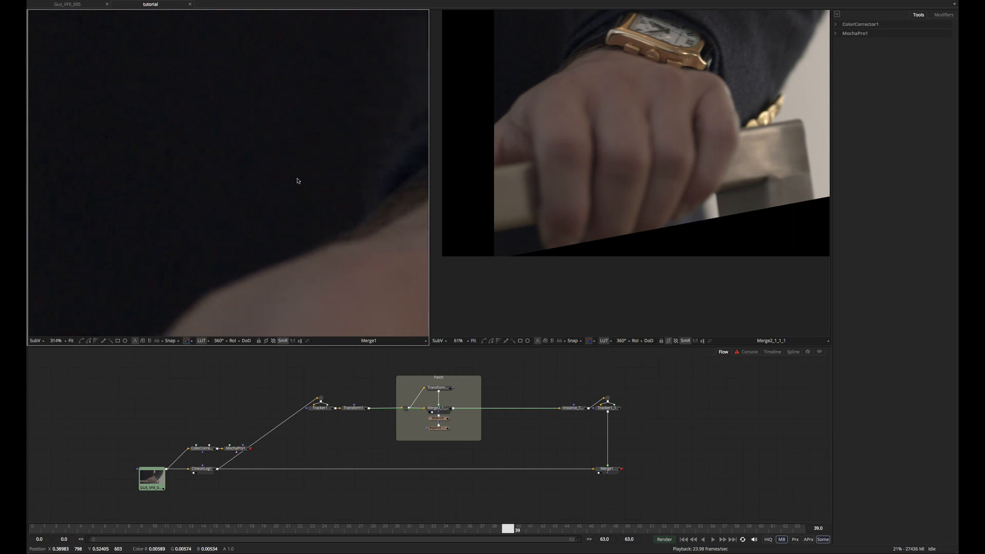
pyautogui.press('r')
pyautogui.press('g')
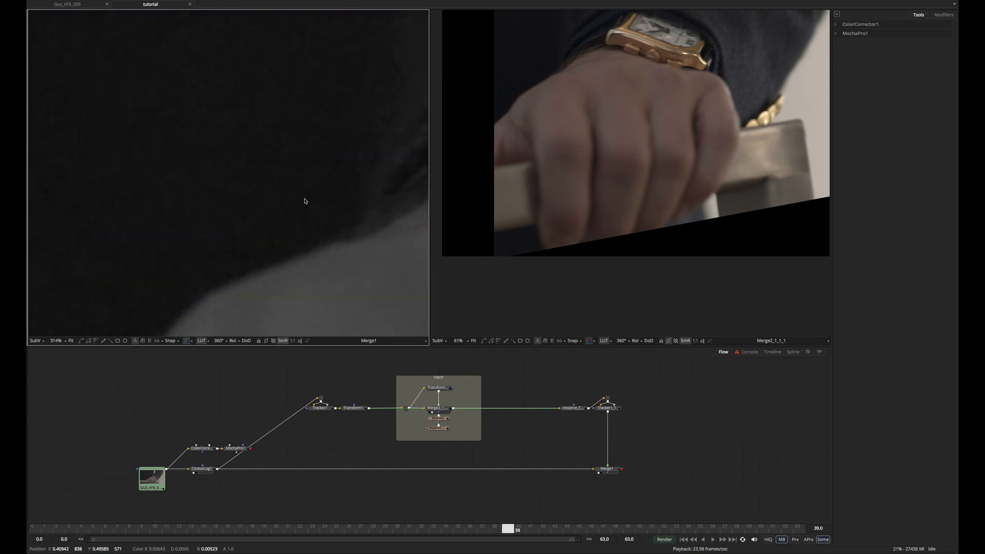
pyautogui.press('c')
# Enable HiQ and inspect the knuckles and fingers in Merge1 up close.
pyautogui.scroll(-4, 293, 204)
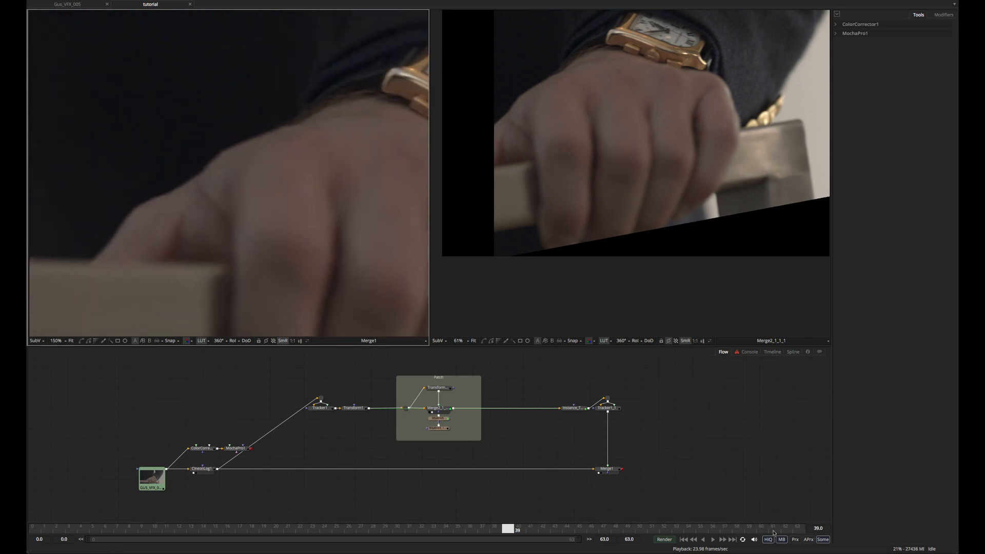
pyautogui.scroll(-2, 265, 130)
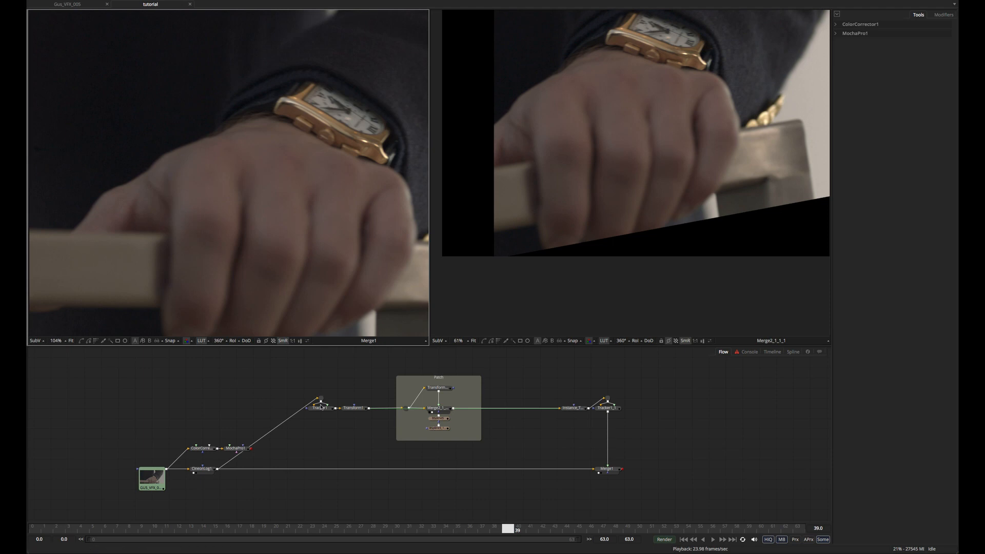
pyautogui.moveTo(634, 391); pyautogui.dragTo(619, 437)
pyautogui.moveTo(611, 131); pyautogui.dragTo(597, 151)
pyautogui.moveTo(261, 169); pyautogui.dragTo(279, 155)
pyautogui.scroll(4, 278, 155)
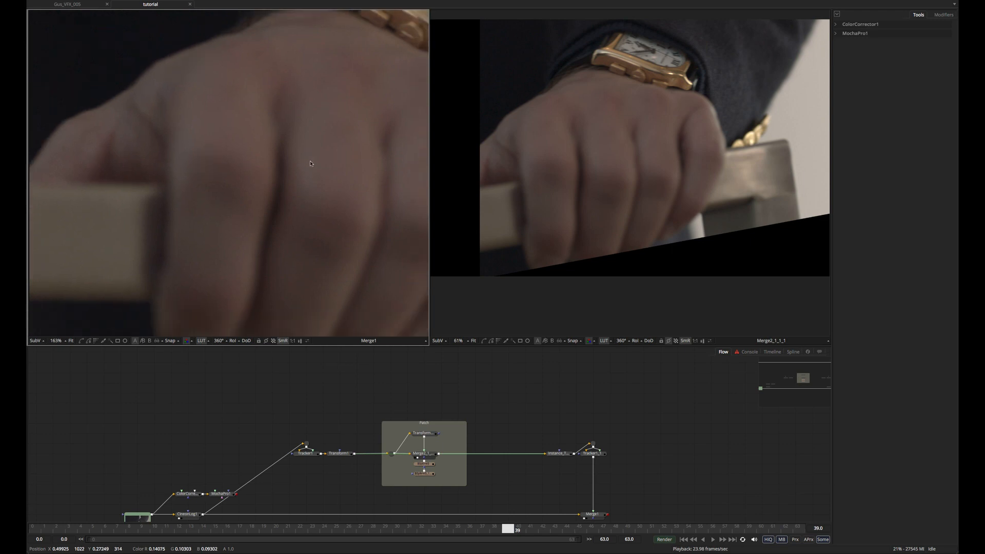
pyautogui.moveTo(301, 171); pyautogui.dragTo(339, 156)
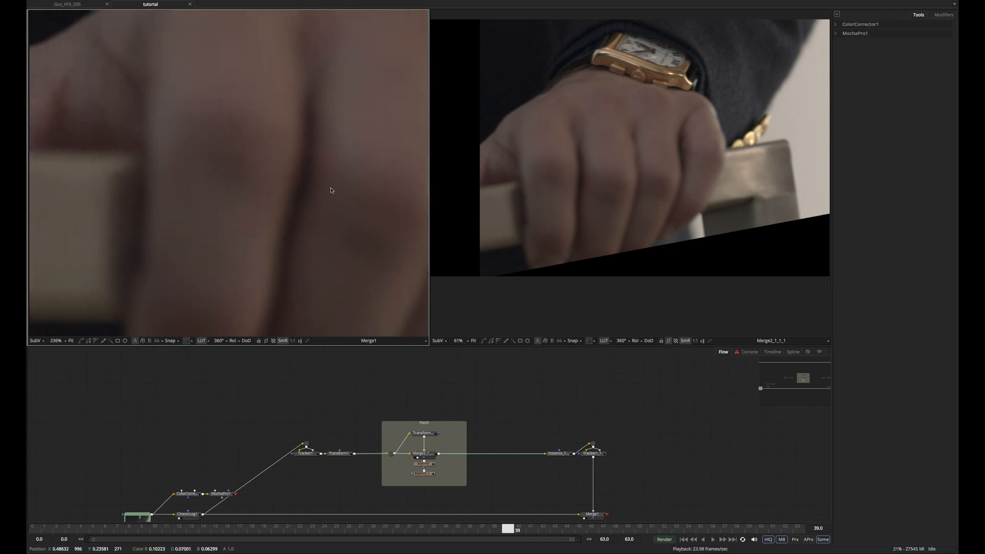
# Compare the fingers and rail edge up close between CineonLog1 and Merge1 at frame 39.
pyautogui.scroll(-3, 267, 216)
pyautogui.scroll(3, 286, 230)
pyautogui.scroll(4, 246, 216)
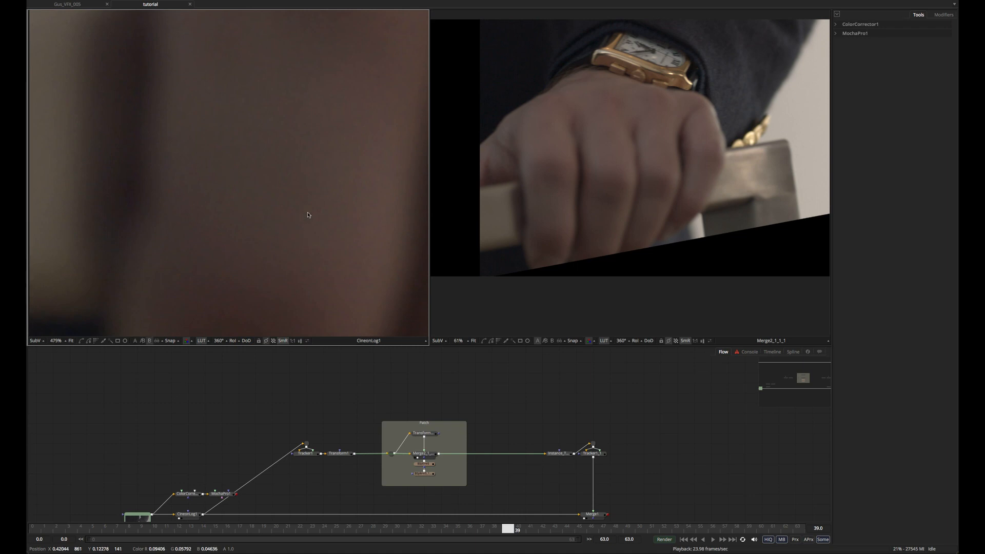
pyautogui.moveTo(245, 236); pyautogui.dragTo(361, 114)
pyautogui.scroll(-1, 328, 160)
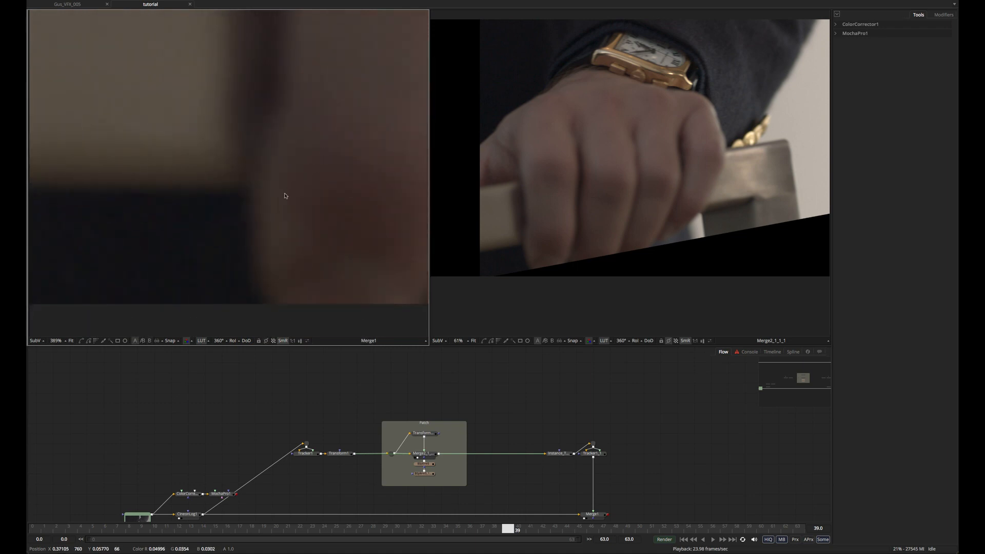
pyautogui.moveTo(261, 233); pyautogui.dragTo(329, 174)
pyautogui.press('.')
pyautogui.scroll(-4, 238, 187)
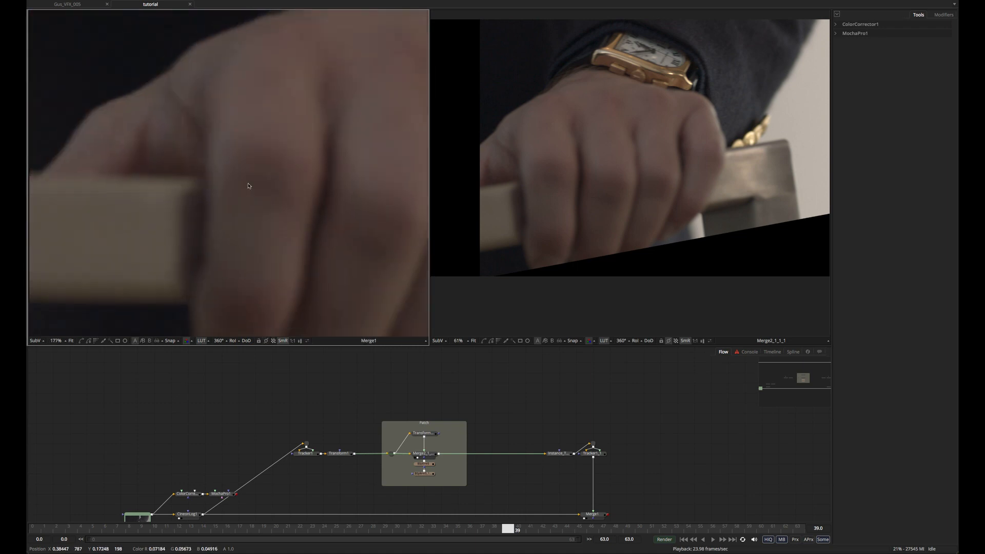
pyautogui.scroll(1, 228, 213)
pyautogui.scroll(1, 259, 266)
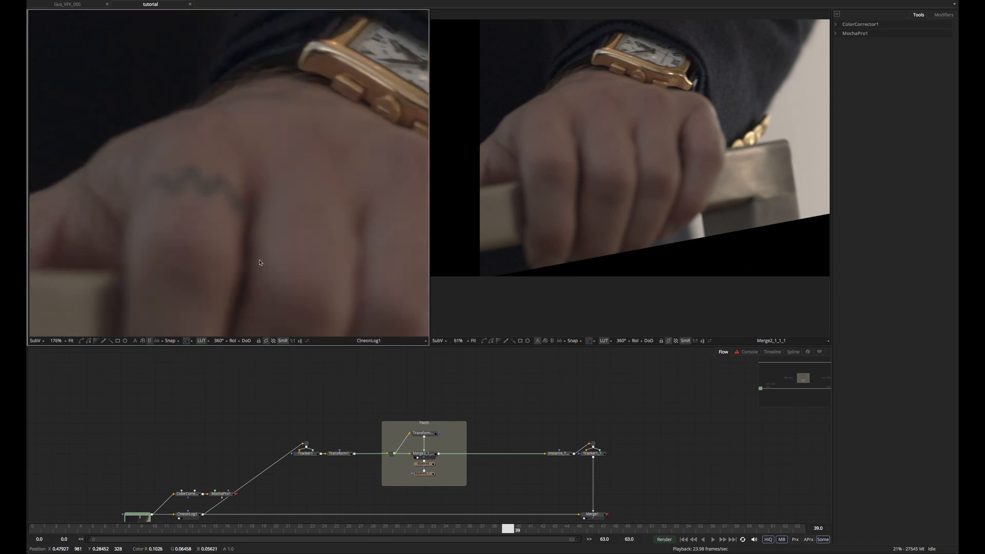
pyautogui.scroll(1, 349, 175)
pyautogui.scroll(1, 295, 175)
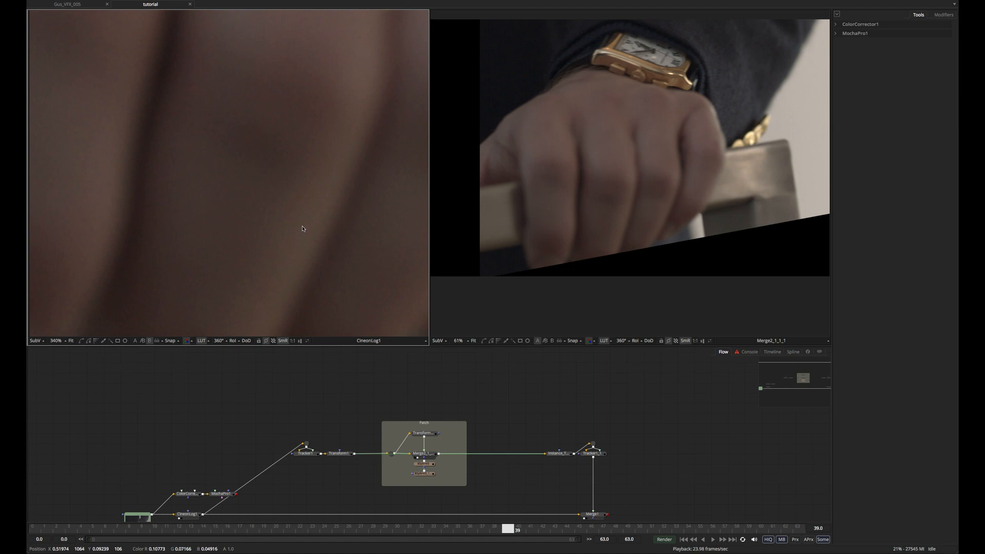
# Examine the image texture on the fingers, knuckles, rail and dark jacket in Merge1.
pyautogui.scroll(-2, 259, 174)
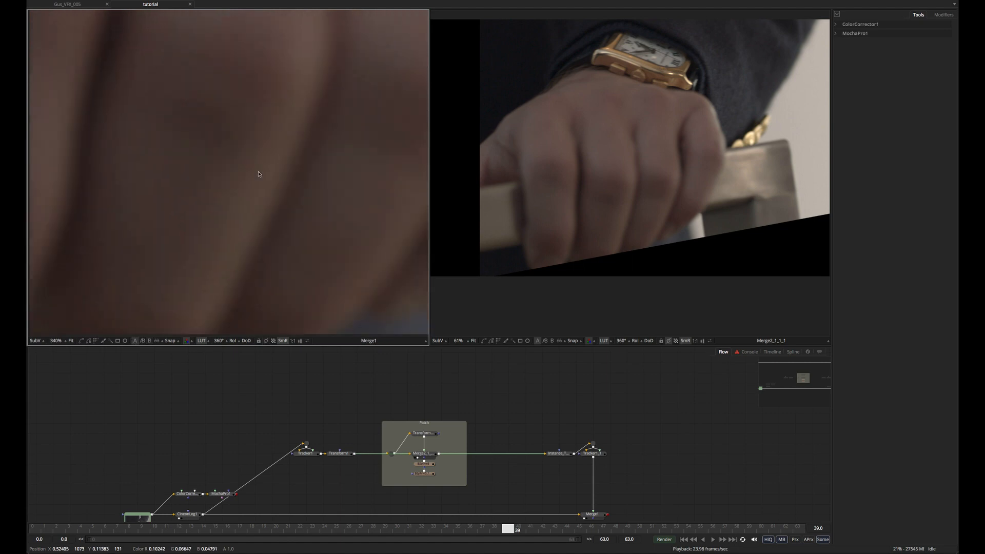
pyautogui.scroll(2, 205, 256)
pyautogui.scroll(-3, 200, 282)
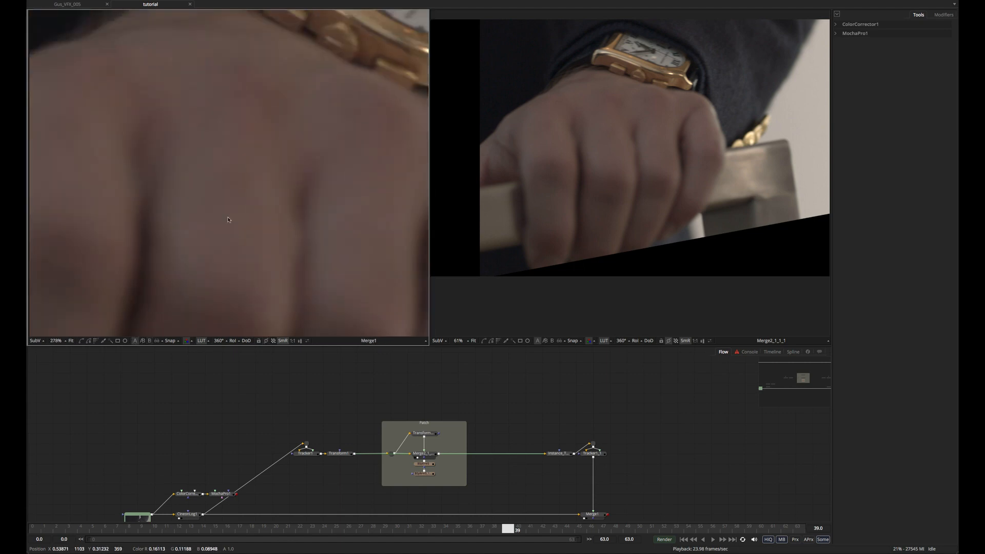
pyautogui.scroll(1, 327, 152)
pyautogui.scroll(-2, 327, 151)
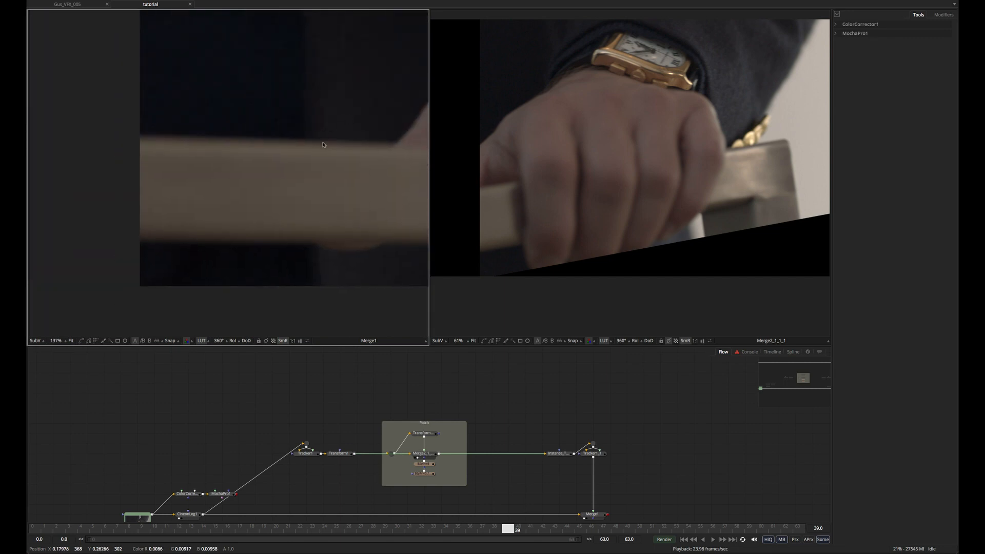
pyautogui.scroll(2, 258, 208)
pyautogui.moveTo(192, 209); pyautogui.dragTo(222, 108)
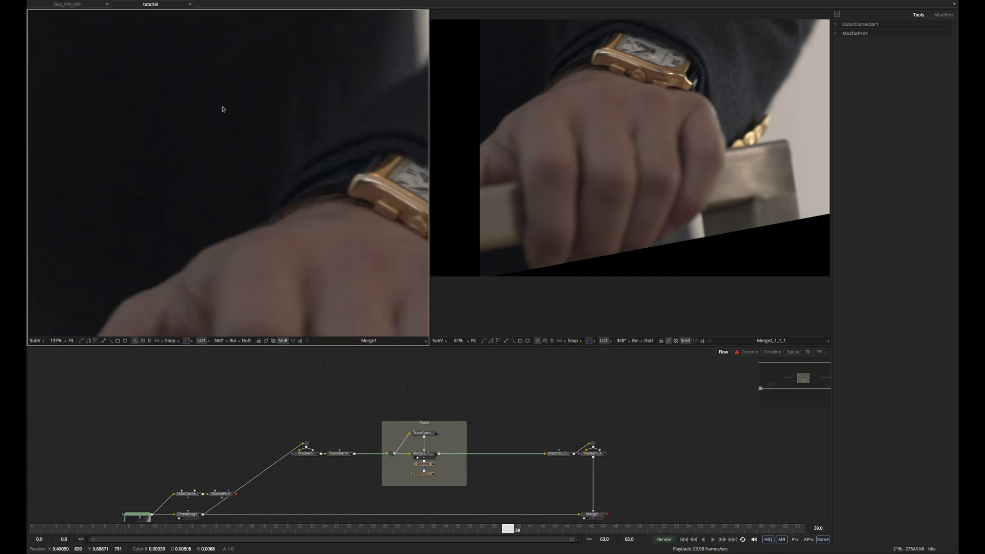
# Inspect the back of the hand, the fingers and the rail in Merge1 up close at frame 39.
pyautogui.moveTo(260, 194); pyautogui.dragTo(152, 143)
pyautogui.moveTo(352, 79); pyautogui.dragTo(298, 72)
pyautogui.moveTo(173, 229); pyautogui.dragTo(220, 113)
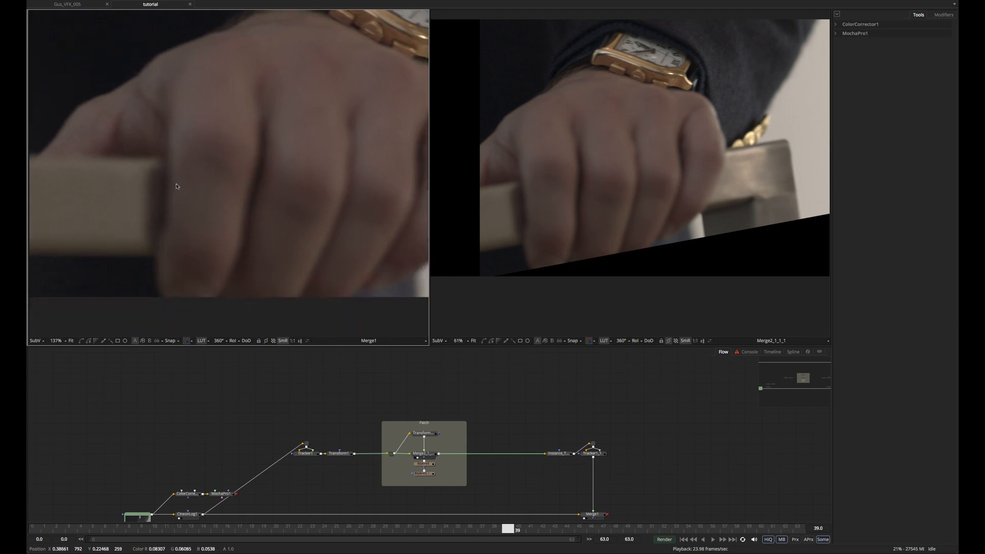
pyautogui.scroll(4, 248, 191)
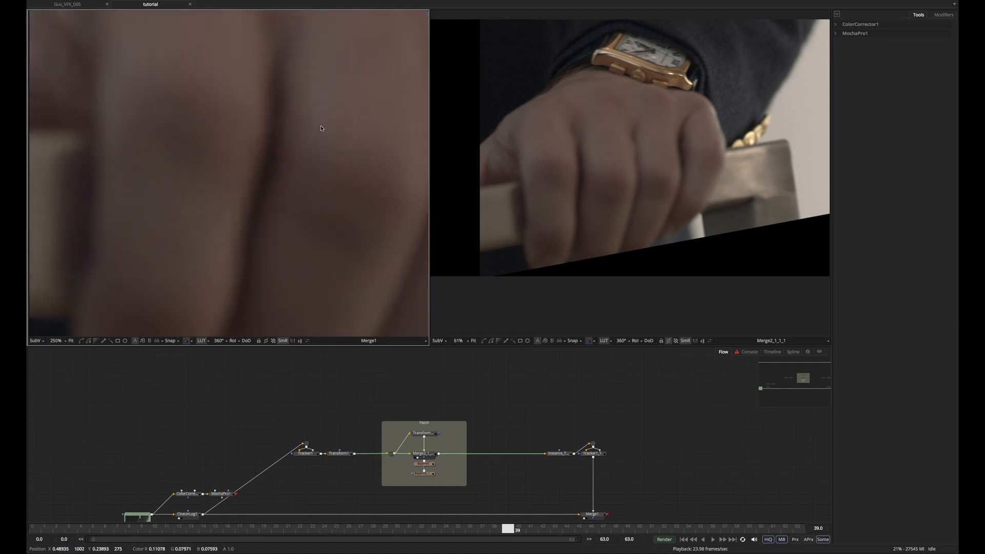
pyautogui.scroll(-3, 240, 156)
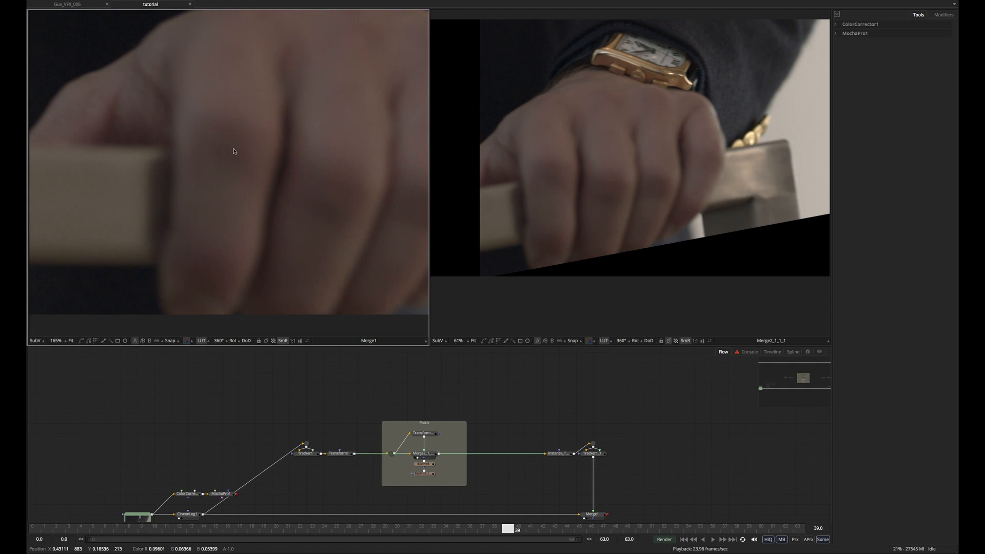
pyautogui.scroll(-1, 272, 220)
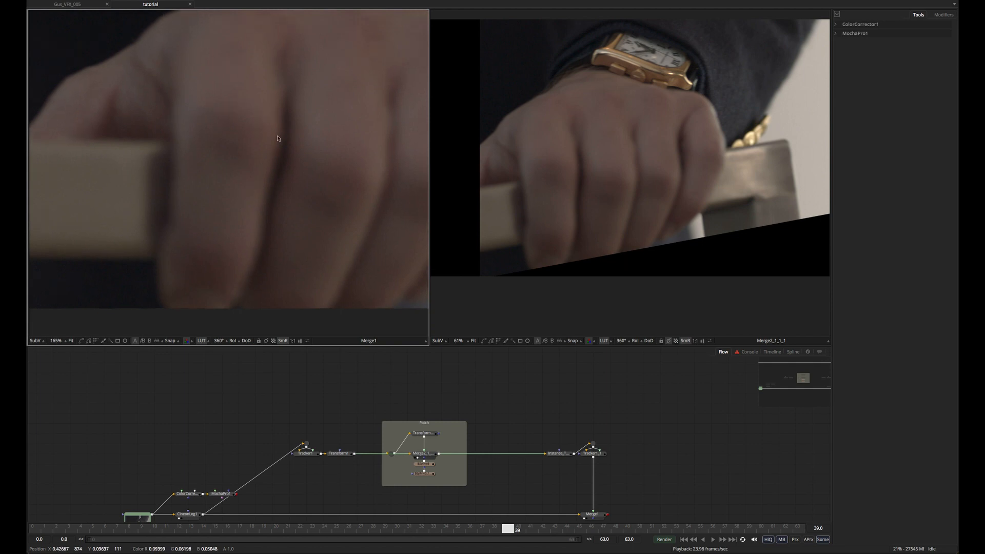
# View the Tracker1 output and the Tracker1_1 output in the second viewer to compare the hand image at both stages.
pyautogui.click(525, 409)
pyautogui.scroll(-4, 703, 192)
pyautogui.moveTo(698, 189); pyautogui.dragTo(621, 186)
pyautogui.scroll(3, 623, 231)
pyautogui.scroll(-1, 631, 220)
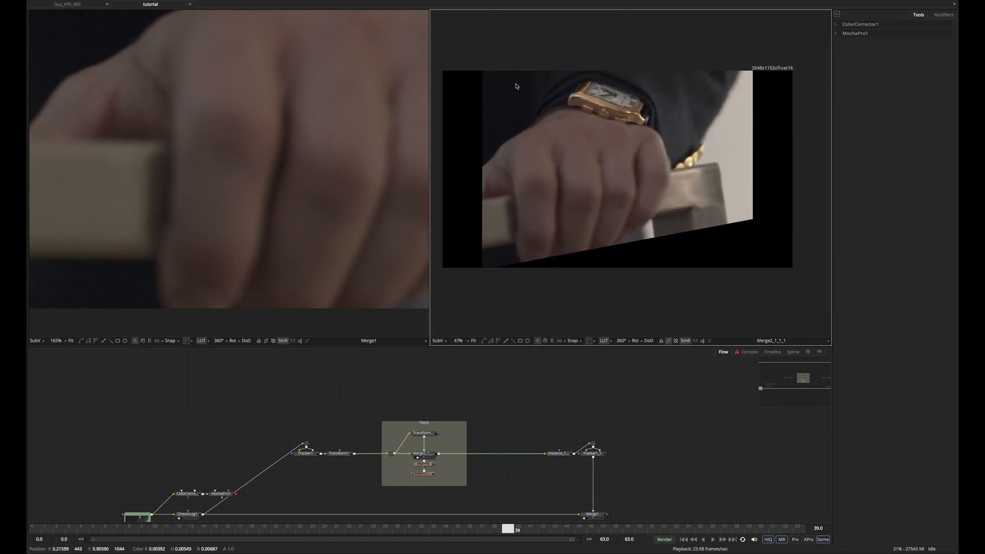
pyautogui.moveTo(306, 454); pyautogui.dragTo(534, 154)
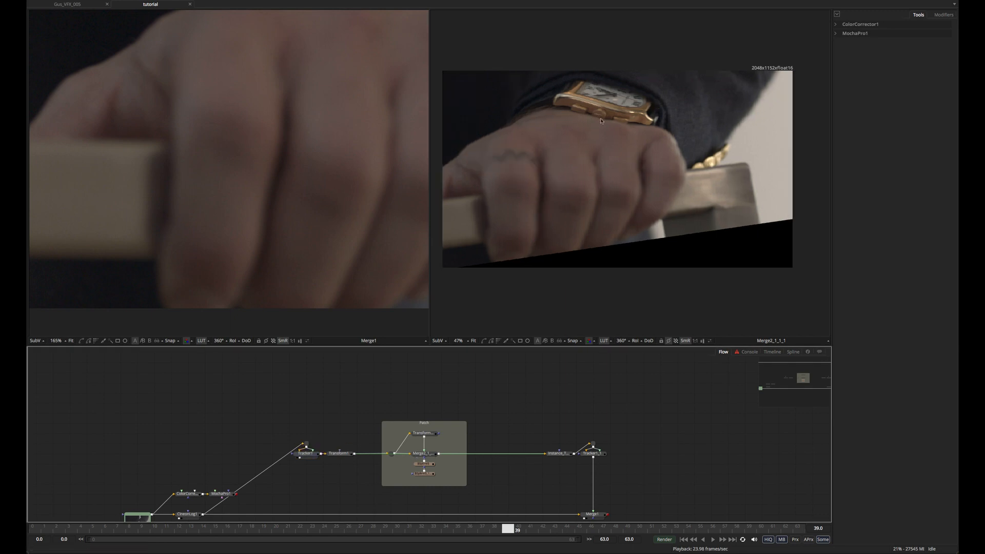
pyautogui.click(592, 453)
pyautogui.moveTo(592, 453); pyautogui.dragTo(593, 227)
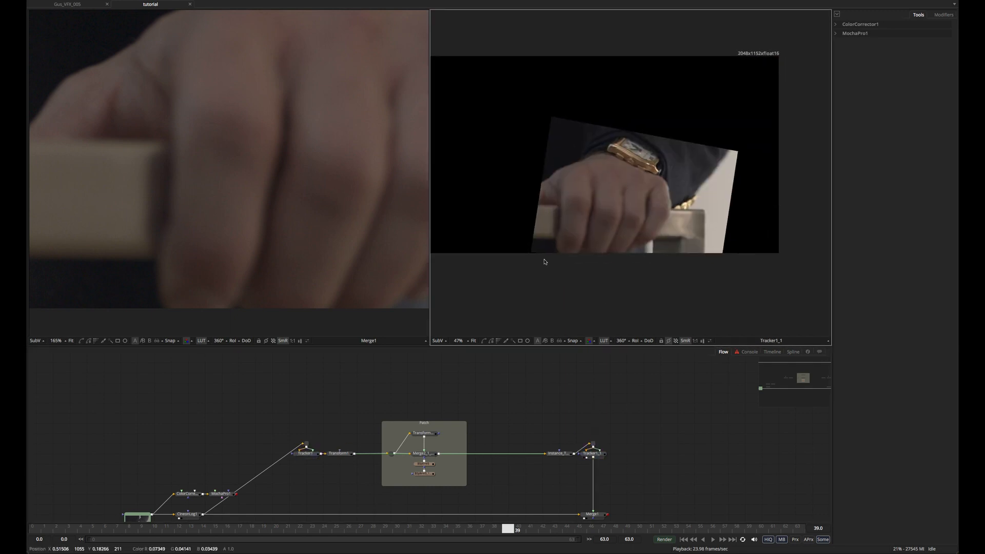
pyautogui.moveTo(508, 532)
pyautogui.mouseDown()
pyautogui.moveTo(593, 531)
pyautogui.moveTo(507, 530)
pyautogui.mouseUp()
pyautogui.moveTo(624, 199); pyautogui.dragTo(606, 186)
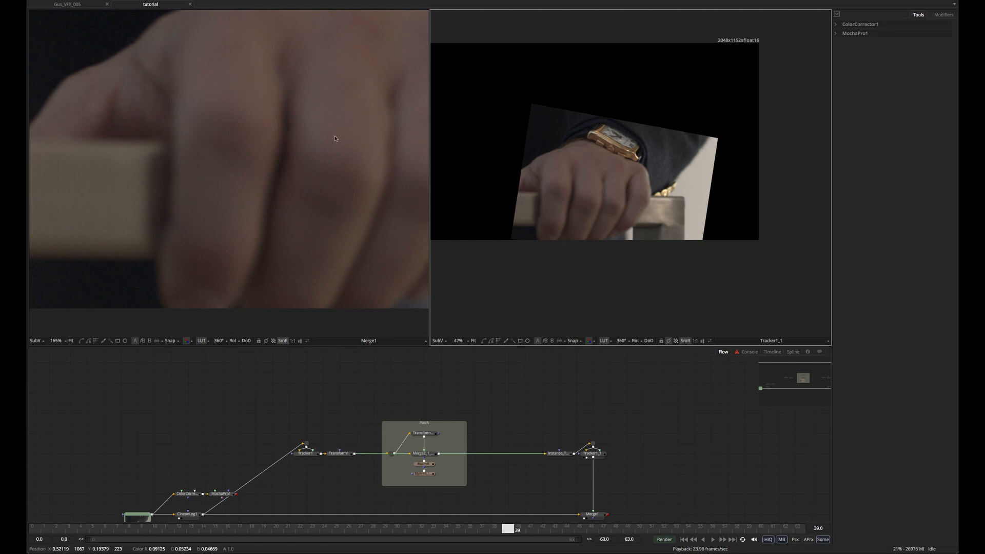
# Add a Matte Control node on the connection between Merge2_1_1_1 and Instance_Transform1.
pyautogui.scroll(-3, 236, 149)
pyautogui.moveTo(511, 393); pyautogui.dragTo(463, 353)
pyautogui.scroll(2, 494, 427)
pyautogui.moveTo(493, 427); pyautogui.dragTo(504, 423)
pyautogui.scroll(3, 504, 423)
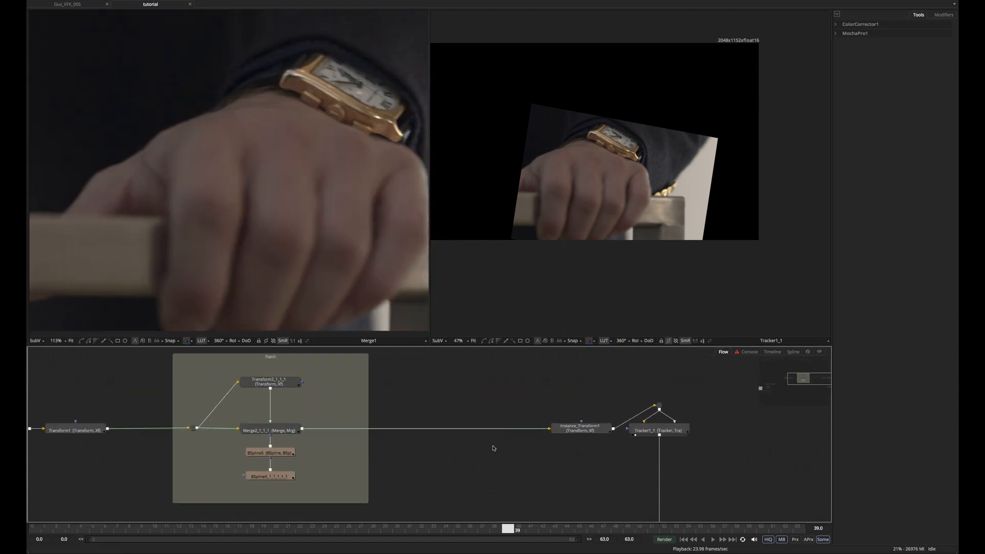
pyautogui.hotkey('shift', 'space')
pyautogui.write('mat')
pyautogui.press('Down')
pyautogui.press('Down')
pyautogui.press('Down')
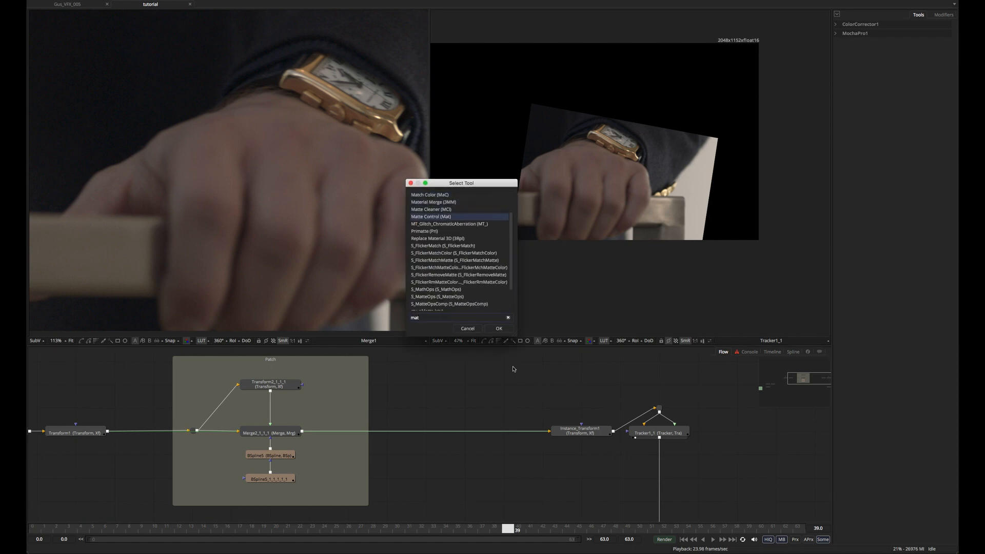
pyautogui.press('Return')
pyautogui.moveTo(463, 408); pyautogui.dragTo(428, 406)
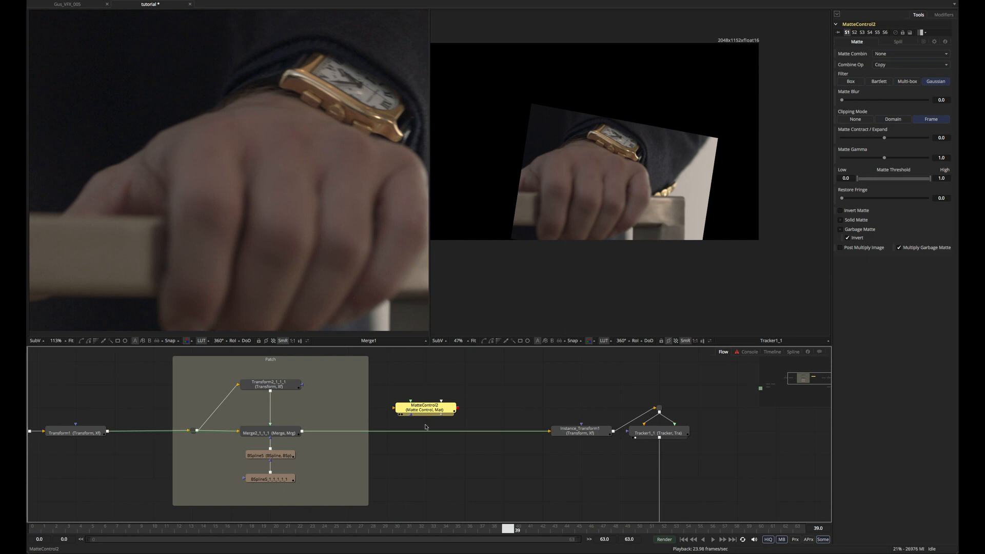
pyautogui.moveTo(426, 404); pyautogui.dragTo(427, 432)
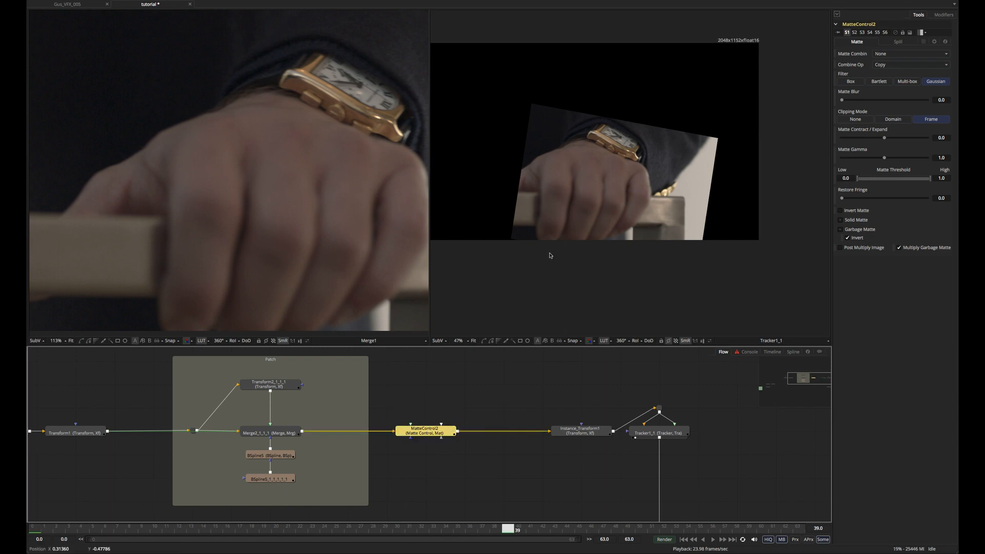
# View the BSpline5 mask, save the composition, and connect BSpline5 to MatteControl2's GarbageMatte input.
pyautogui.click(252, 460)
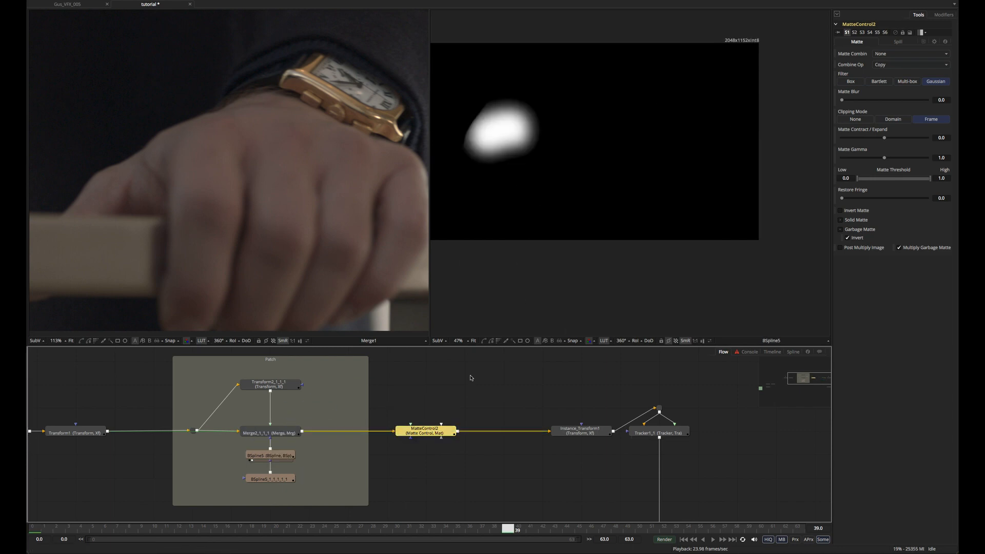
pyautogui.hotkey('ctrl', 's')
pyautogui.moveTo(271, 451); pyautogui.dragTo(419, 433)
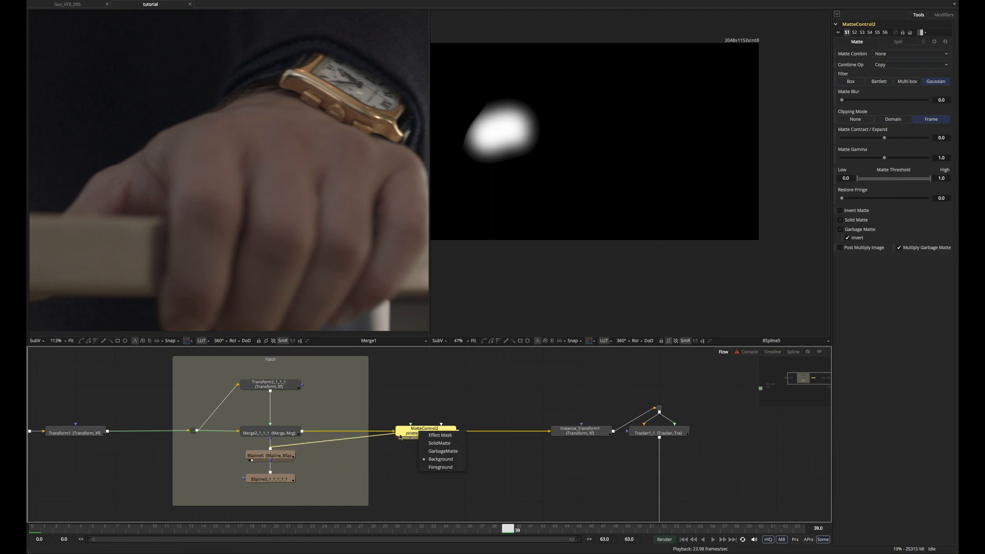
pyautogui.click(443, 451)
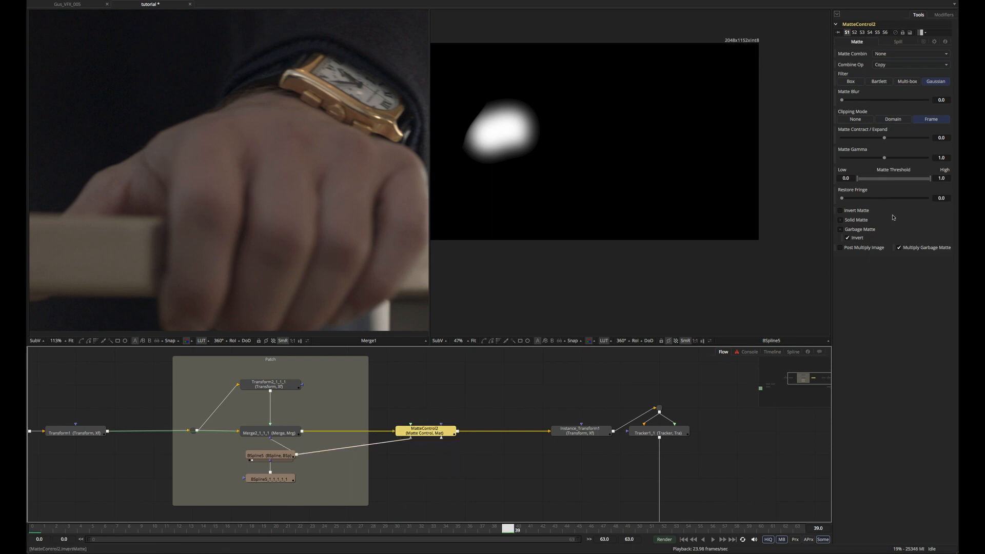
# Show MatteControl2 in the second viewer and compare the garbage matte with Invert off and on, leaving Invert enabled.
pyautogui.click(846, 238)
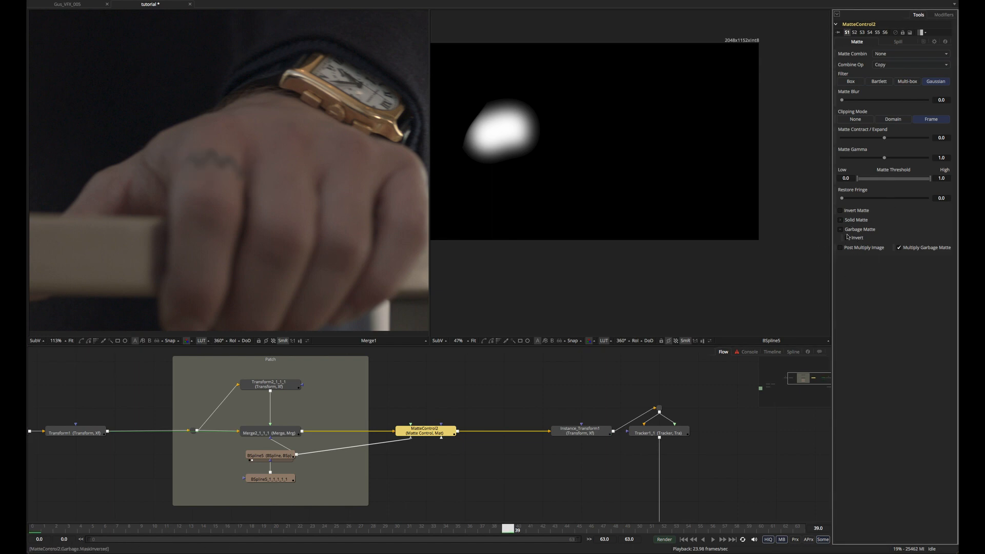
pyautogui.click(846, 238)
pyautogui.hotkey('ctrl', 'z')
pyautogui.moveTo(428, 433); pyautogui.dragTo(599, 259)
pyautogui.scroll(5, 506, 105)
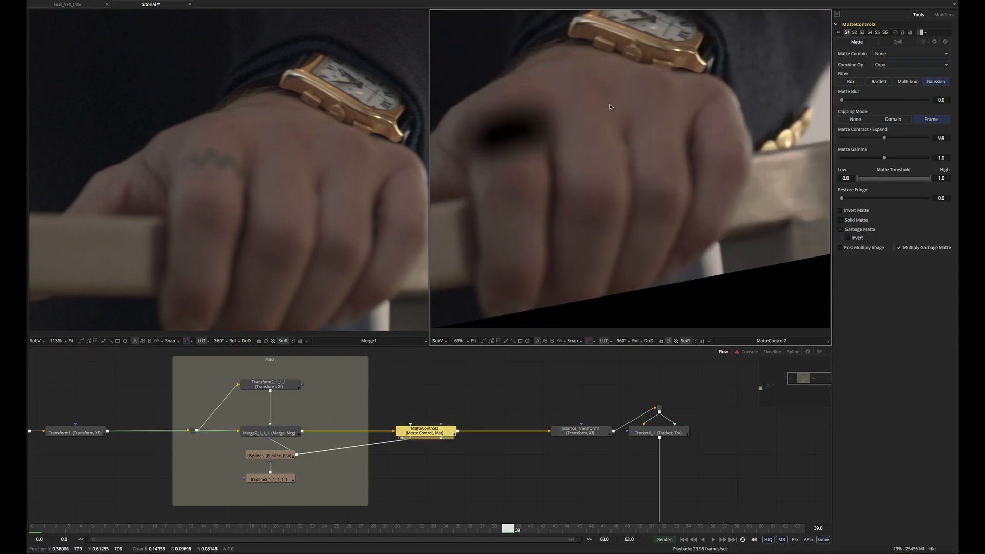
pyautogui.click(847, 238)
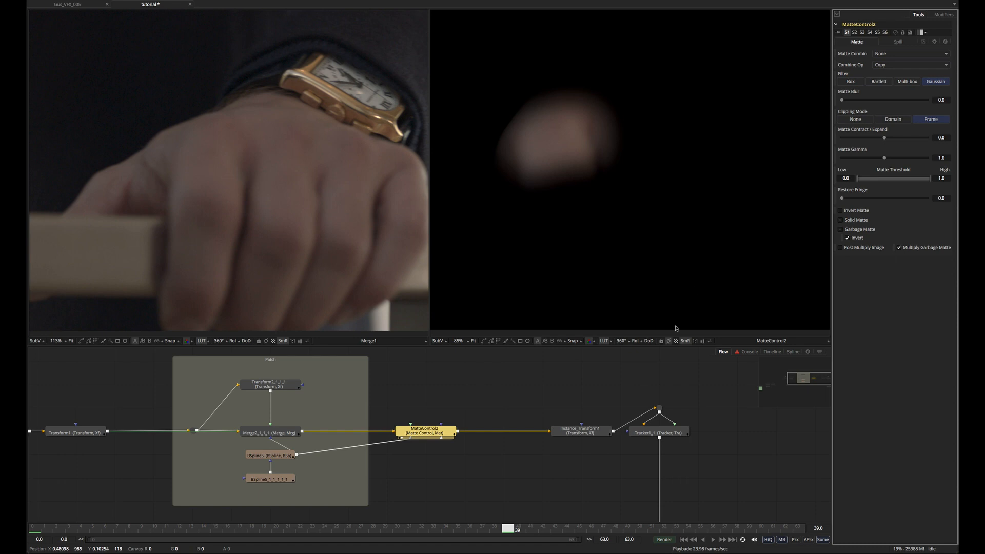
# Check the isolated patch's transparency in MatteControl2 against the checker underlay, and restore the plain background.
pyautogui.click(675, 341)
pyautogui.scroll(-4, 586, 197)
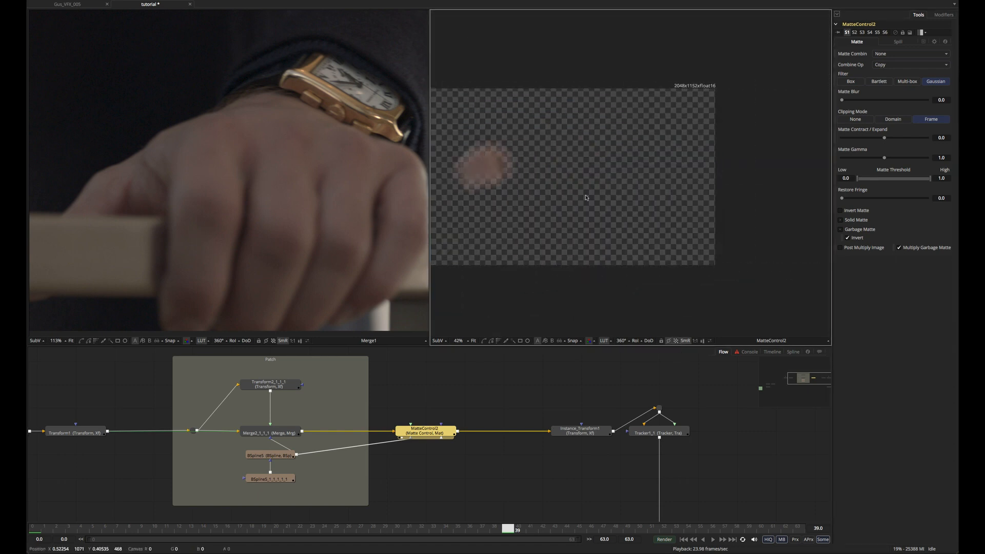
pyautogui.click(675, 340)
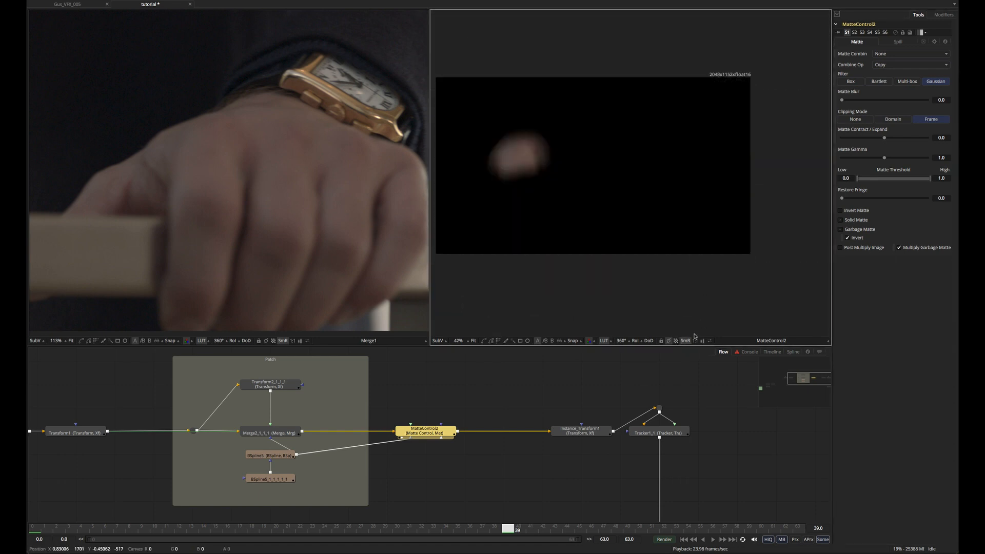
pyautogui.moveTo(581, 155); pyautogui.dragTo(600, 170)
pyautogui.click(468, 378)
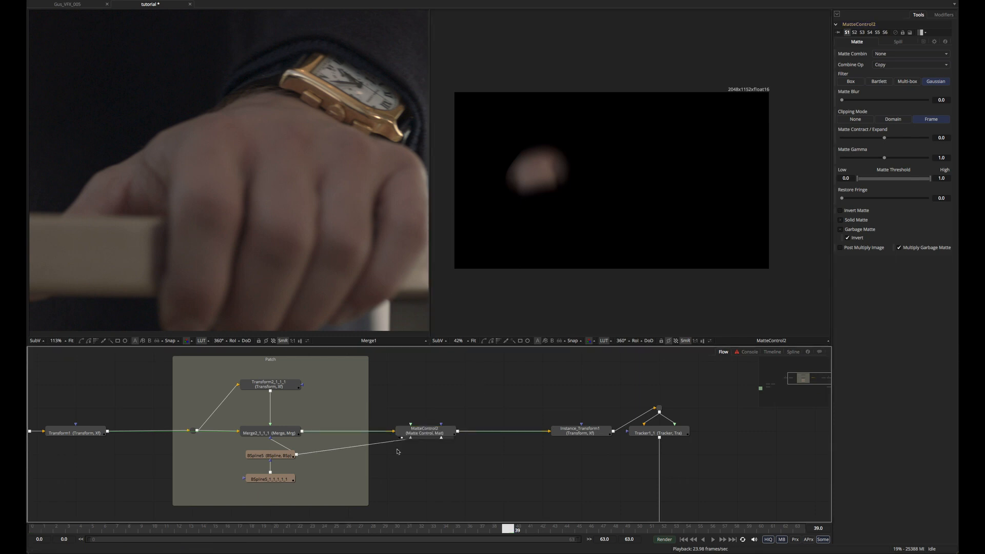
pyautogui.moveTo(650, 184); pyautogui.dragTo(656, 181)
# Compare the tattooed knuckle up close between Merge1 and CineonLog1 at frame 39.
pyautogui.click(277, 183)
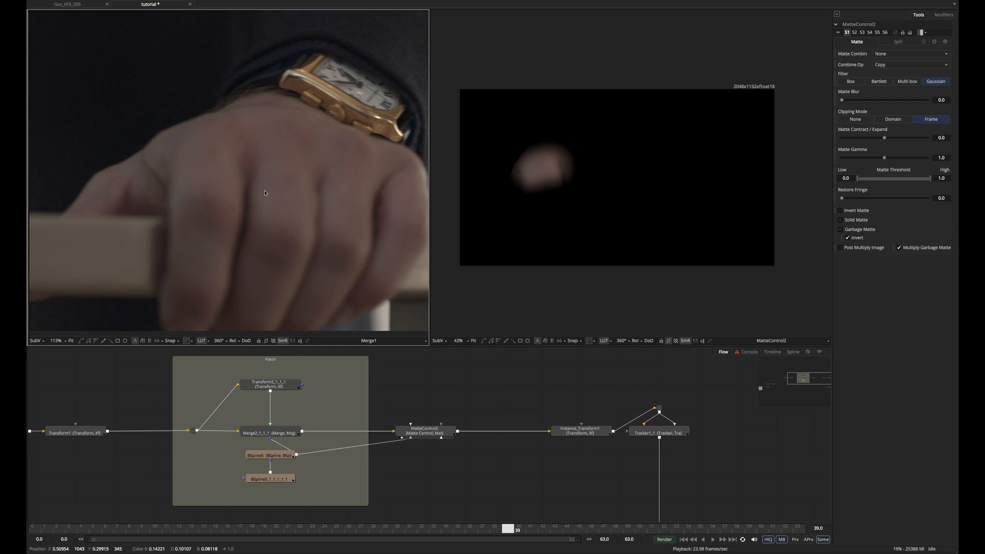
pyautogui.scroll(4, 219, 219)
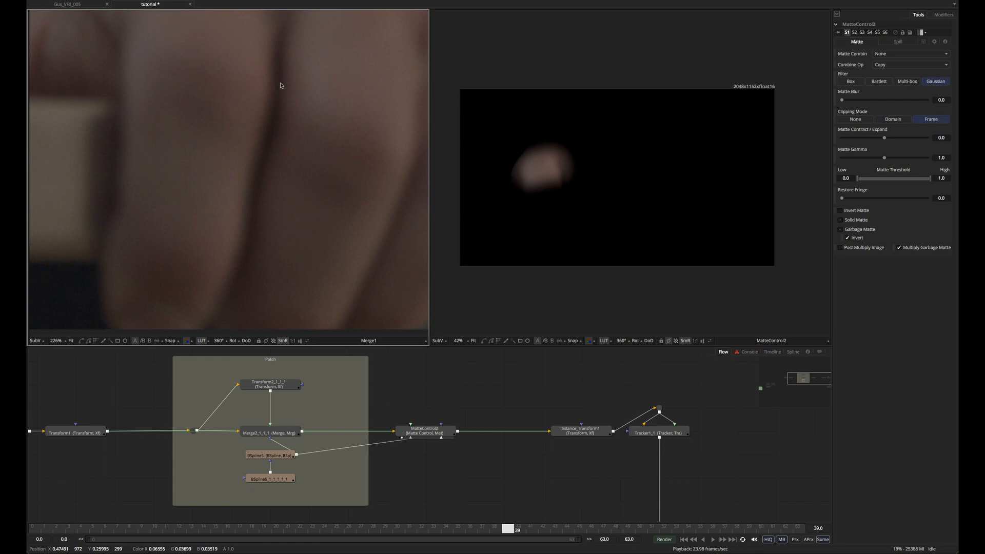
pyautogui.scroll(2, 280, 86)
pyautogui.moveTo(280, 86); pyautogui.dragTo(257, 204)
pyautogui.moveTo(331, 24); pyautogui.dragTo(366, 145)
pyautogui.press('.')
pyautogui.press(',')
pyautogui.press('.')
pyautogui.press(',')
pyautogui.press('.')
pyautogui.press(',')
pyautogui.press('.')
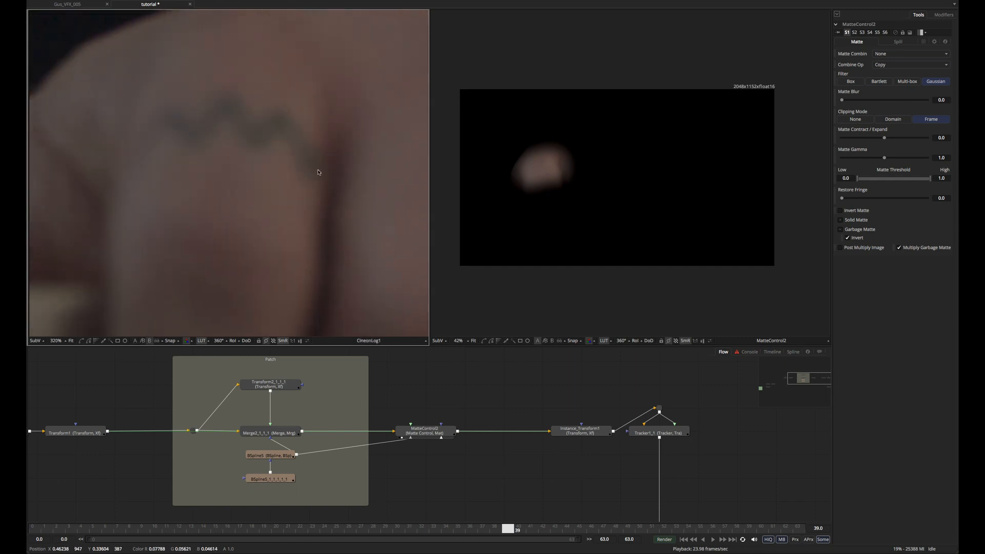
# Compare the lower fingers and rail between CineonLog1 and Merge1, and inspect the patched knuckle in Merge1.
pyautogui.moveTo(311, 246); pyautogui.dragTo(314, 7)
pyautogui.moveTo(279, 59); pyautogui.dragTo(341, 97)
pyautogui.scroll(4, 373, 109)
pyautogui.press(',')
pyautogui.press('.')
pyautogui.press(',')
pyautogui.press('.')
pyautogui.press(',')
pyautogui.press('.')
pyautogui.press(',')
pyautogui.press('.')
pyautogui.scroll(-5, 302, 183)
pyautogui.press(',')
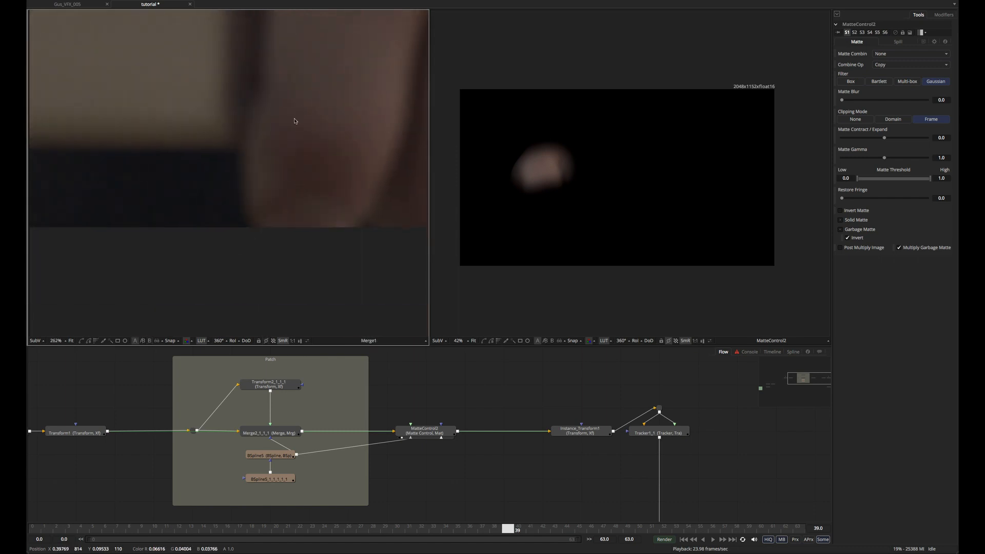
pyautogui.moveTo(303, 110); pyautogui.dragTo(236, 301)
pyautogui.moveTo(331, 100); pyautogui.dragTo(327, 202)
pyautogui.scroll(2, 340, 191)
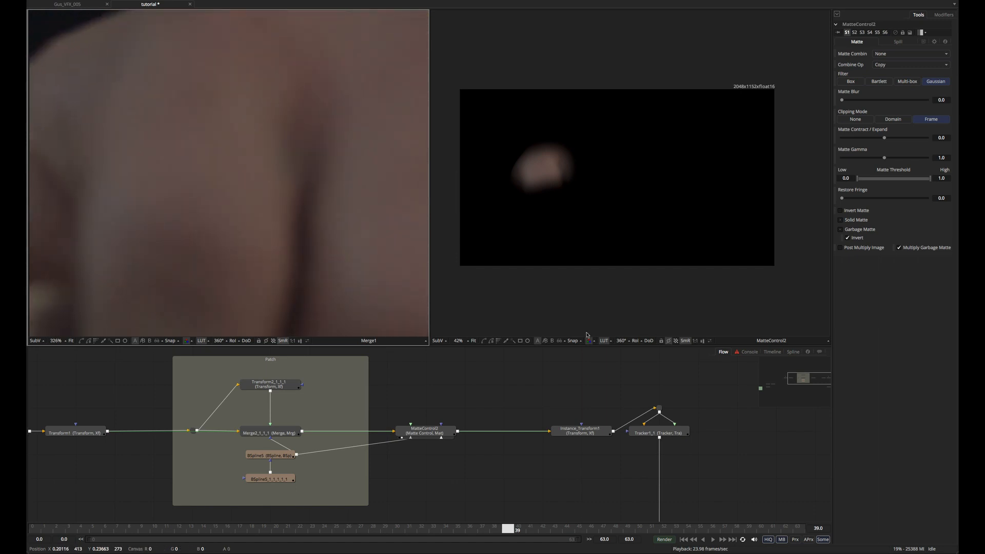
# Show Tracker1_1 in the second viewer and inspect the isolated skin patch up close.
pyautogui.moveTo(563, 448); pyautogui.dragTo(598, 349)
pyautogui.moveTo(724, 422)
pyautogui.mouseDown()
pyautogui.moveTo(521, 433)
pyautogui.moveTo(506, 469)
pyautogui.mouseUp()
pyautogui.moveTo(611, 452); pyautogui.dragTo(619, 399)
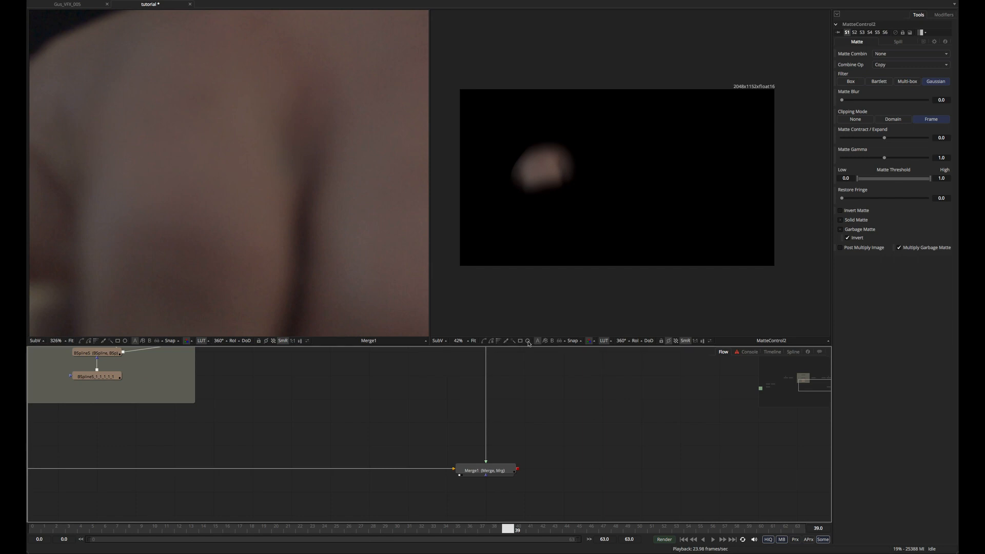
pyautogui.moveTo(499, 398); pyautogui.dragTo(481, 431)
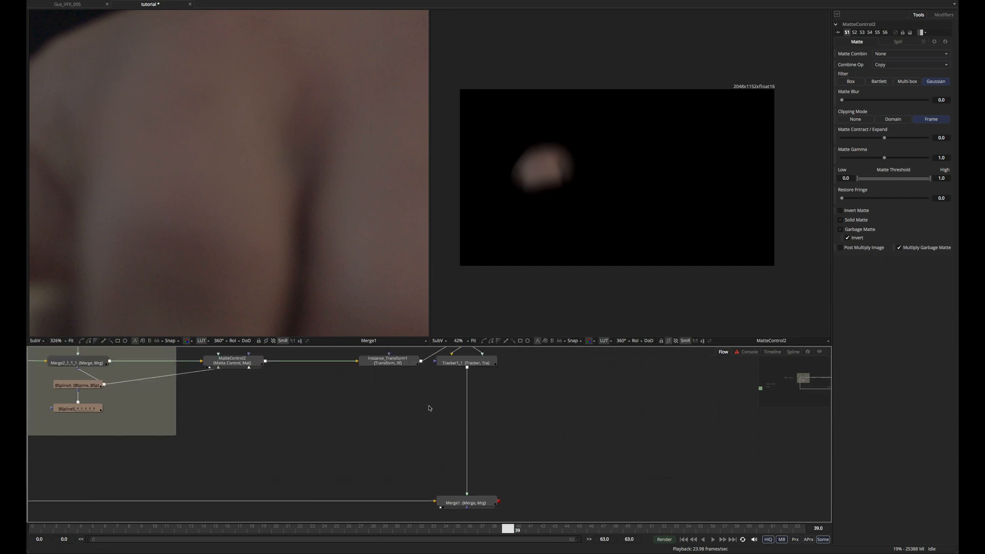
pyautogui.click(464, 362)
pyautogui.press('2')
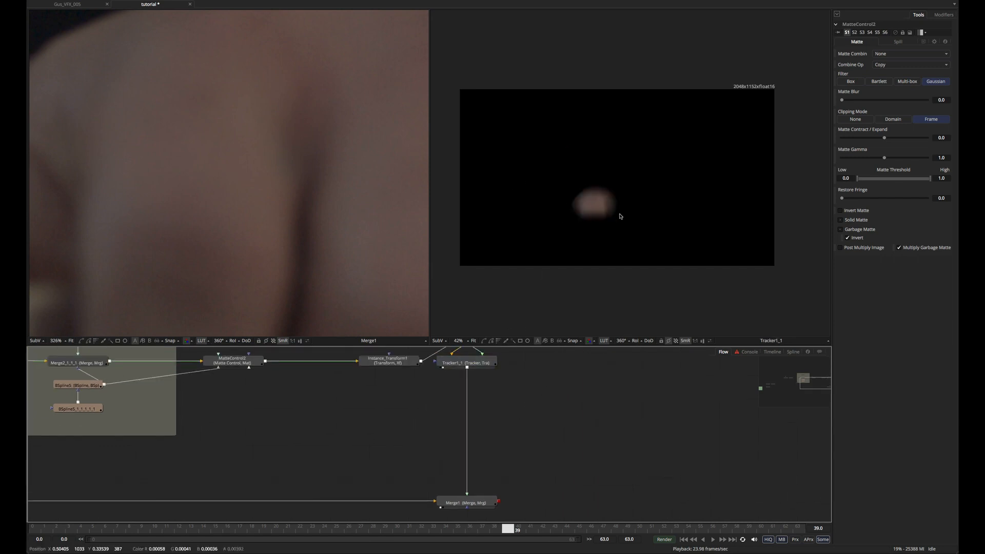
pyautogui.scroll(6, 619, 212)
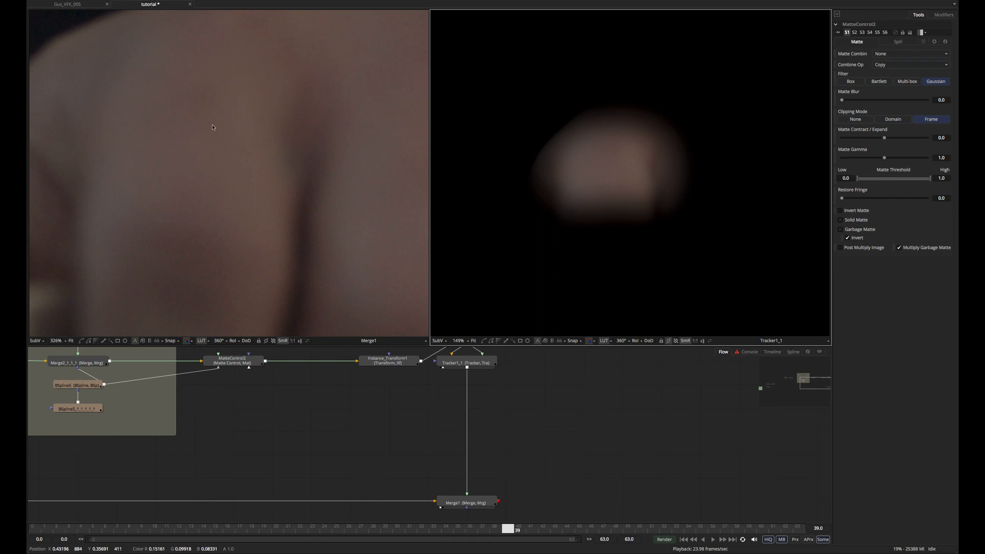
# Examine the patched knuckle in Merge1 in the red and blue channels and in full colour.
pyautogui.scroll(-4, 242, 163)
pyautogui.press('r')
pyautogui.scroll(4, 331, 129)
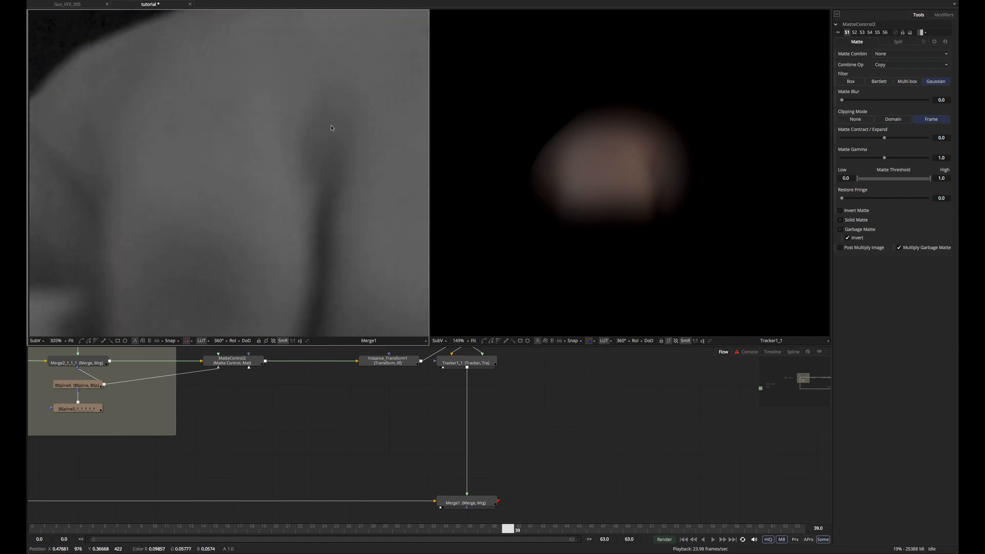
pyautogui.press('b')
pyautogui.scroll(-3, 235, 221)
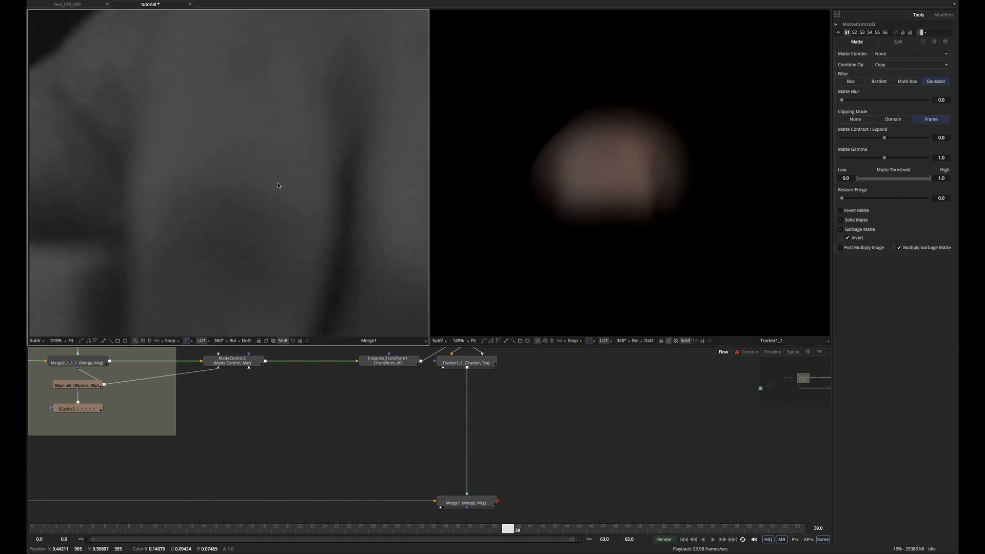
pyautogui.press('c')
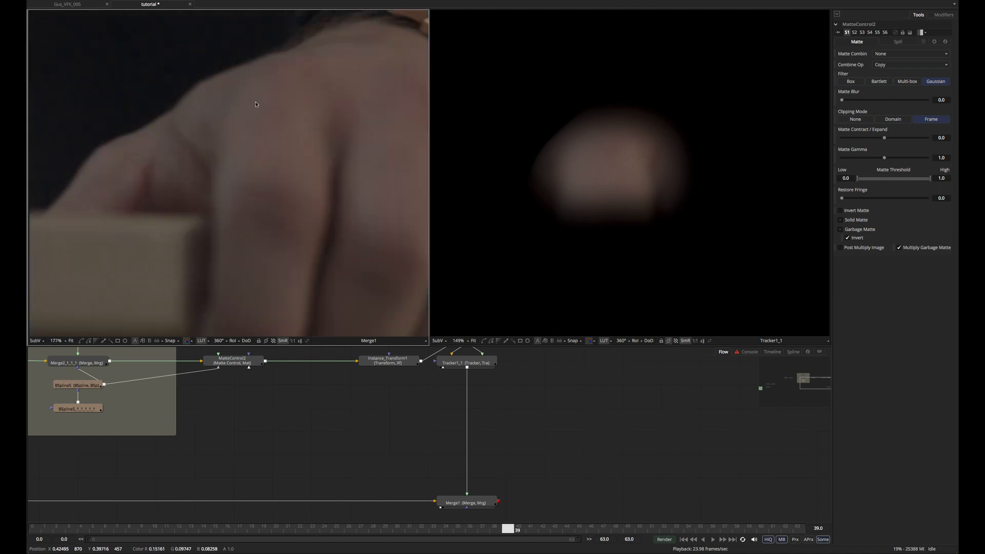
# Fit Merge1 in its viewer and scrub back to frame 14 and forward to frame 32 to check the hand.
pyautogui.moveTo(505, 387); pyautogui.dragTo(487, 352)
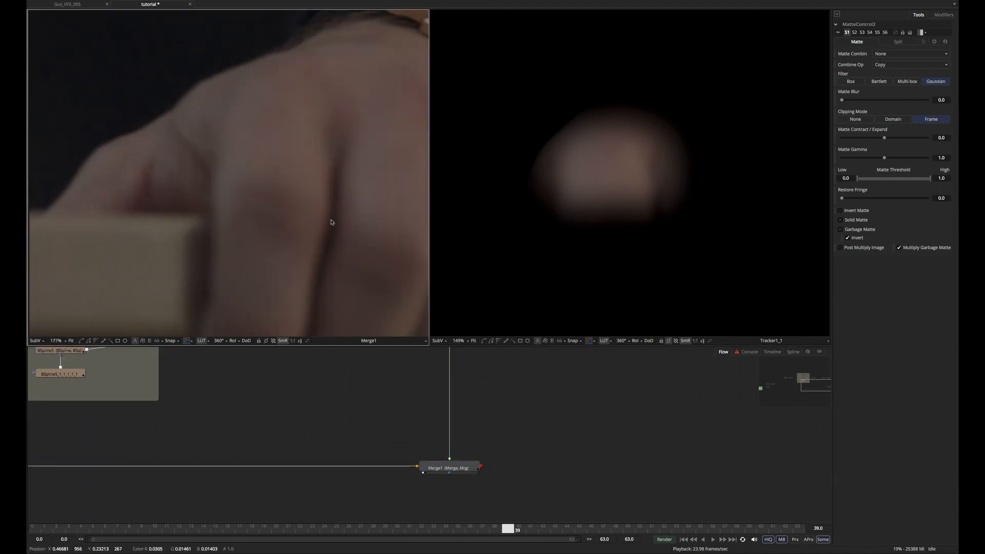
pyautogui.hotkey('ctrl', 'f')
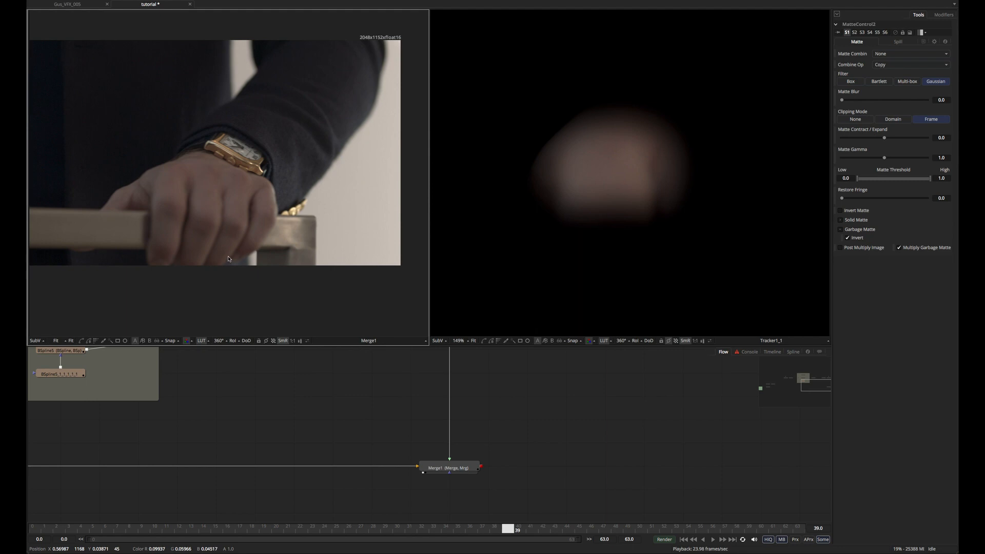
pyautogui.moveTo(508, 532); pyautogui.dragTo(205, 532)
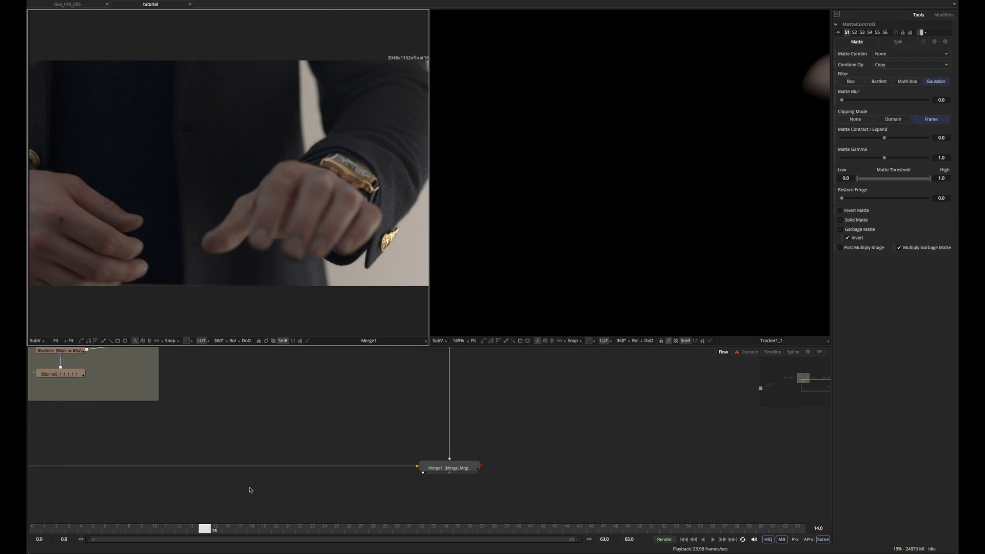
pyautogui.moveTo(203, 531); pyautogui.dragTo(421, 531)
# Move the ColorCorrector1 and MochaPro1 nodes up in the flow, level with Tracker1.
pyautogui.moveTo(376, 377); pyautogui.dragTo(524, 377)
pyautogui.moveTo(164, 404); pyautogui.dragTo(229, 396)
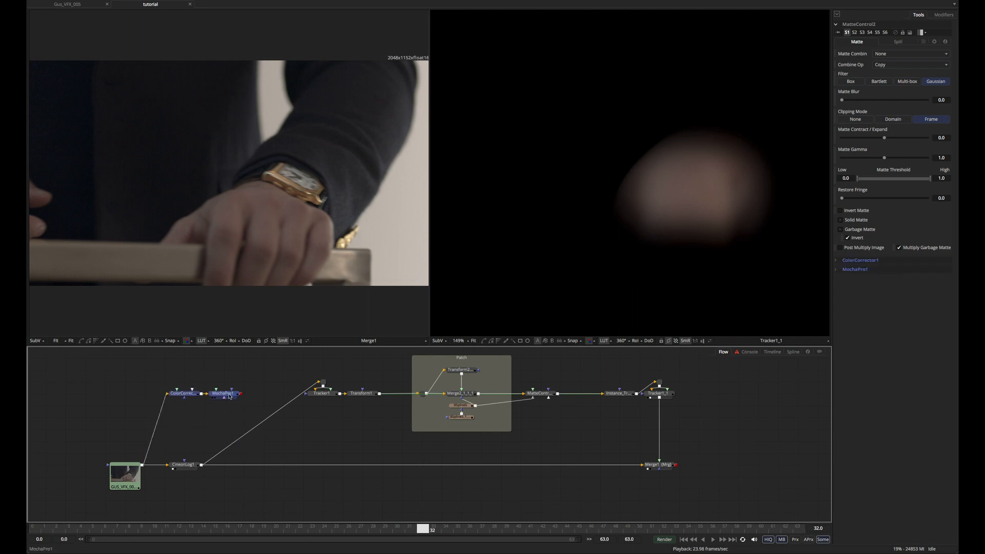
pyautogui.click(210, 373)
pyautogui.scroll(2, 207, 425)
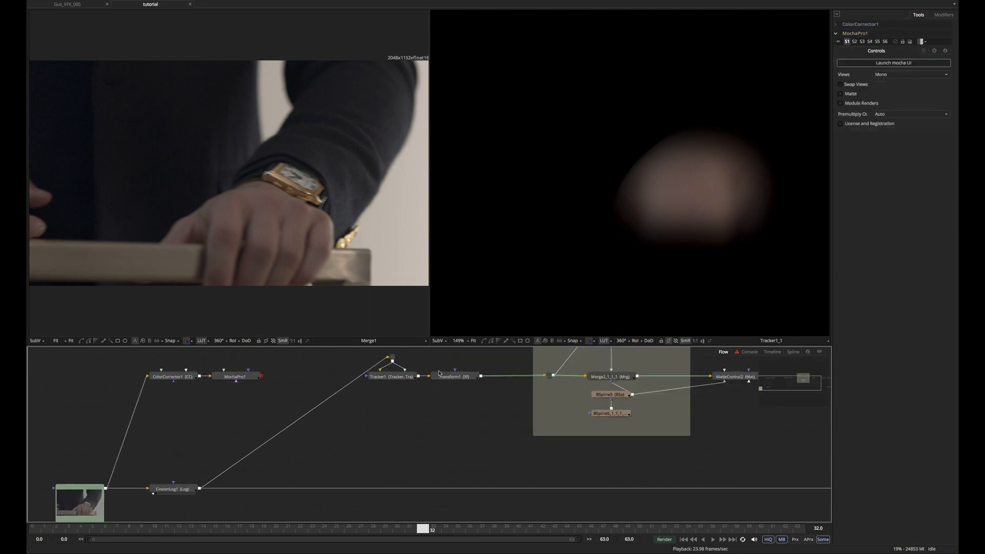
pyautogui.scroll(-2, 423, 417)
pyautogui.moveTo(391, 421); pyautogui.dragTo(261, 422)
pyautogui.moveTo(333, 375); pyautogui.dragTo(328, 385)
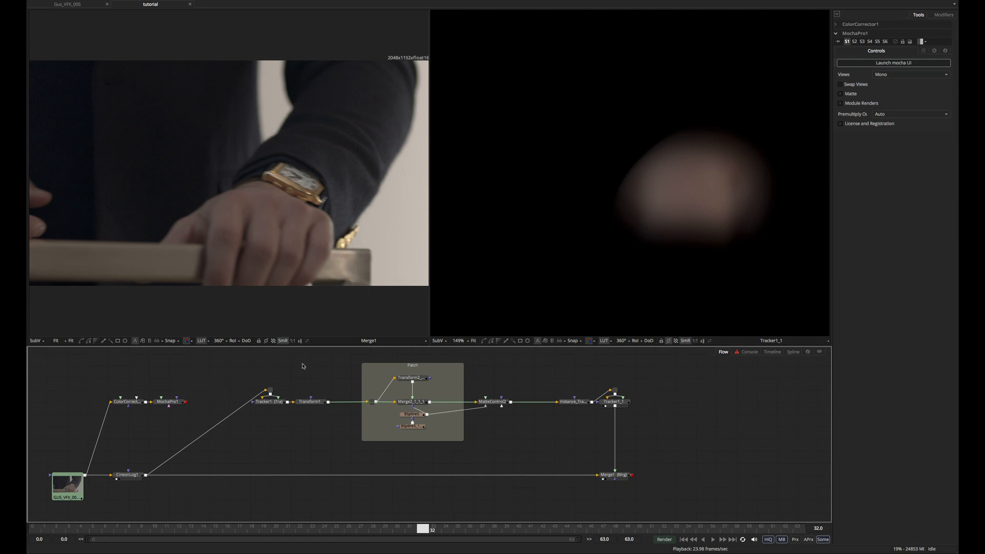